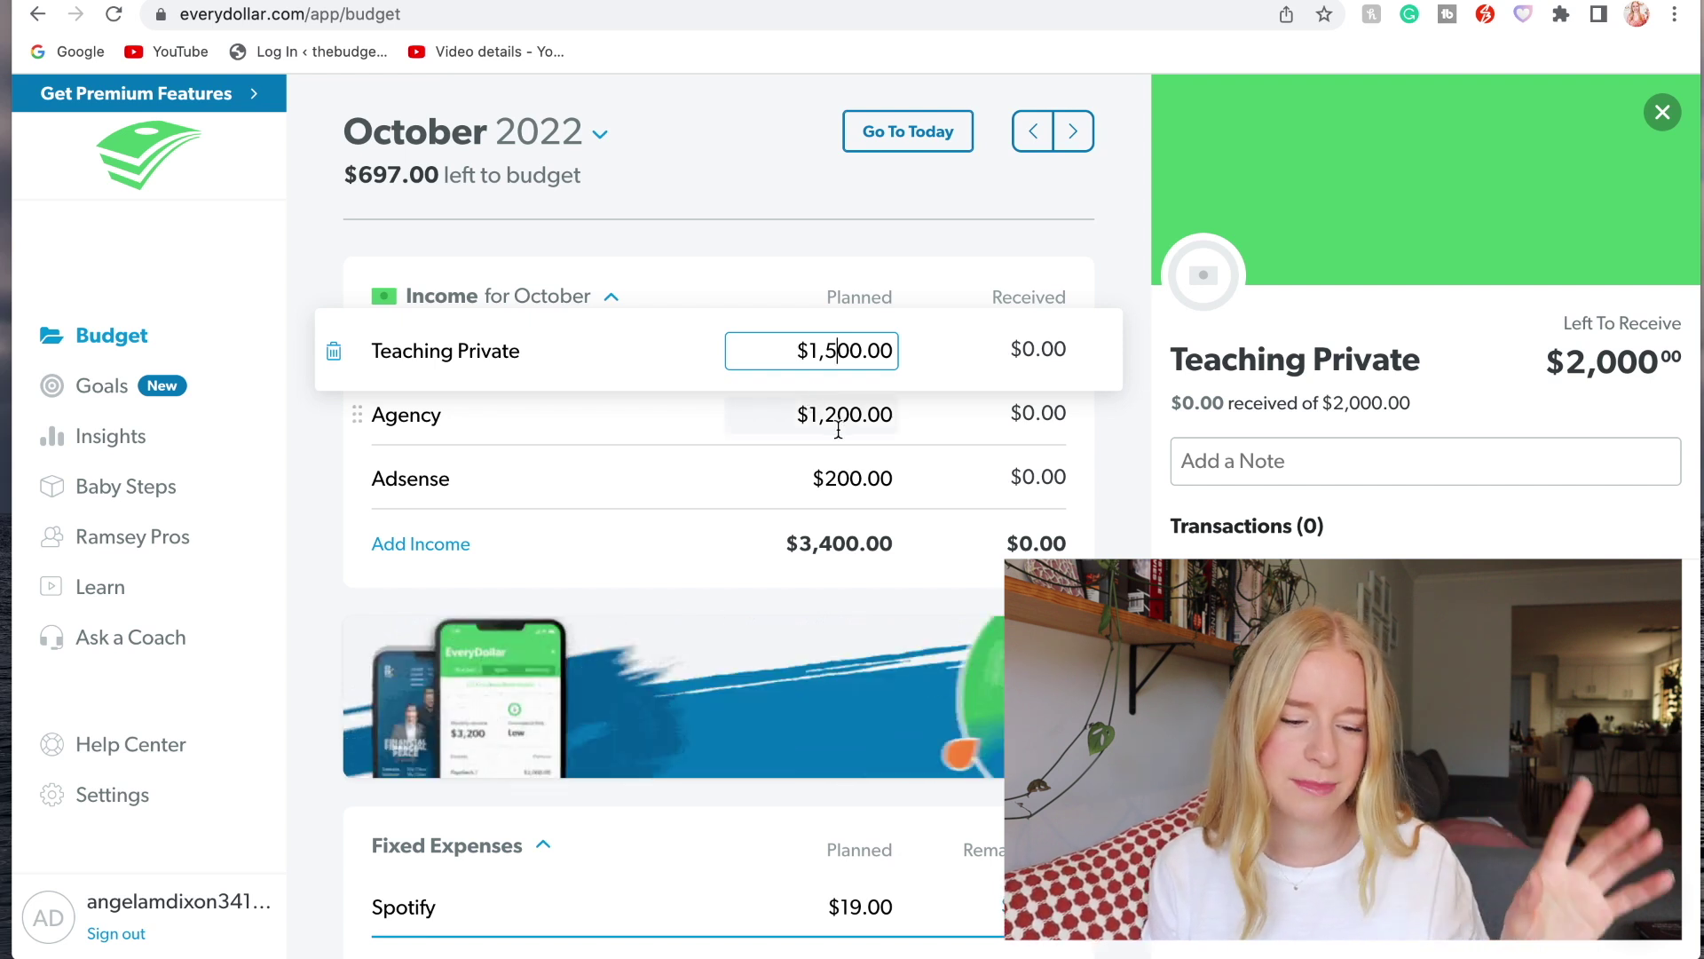
# - Save the $1,500 planned income for Teaching Private and check the planned Agency and Adsense amounts
pyautogui.click(838, 427)
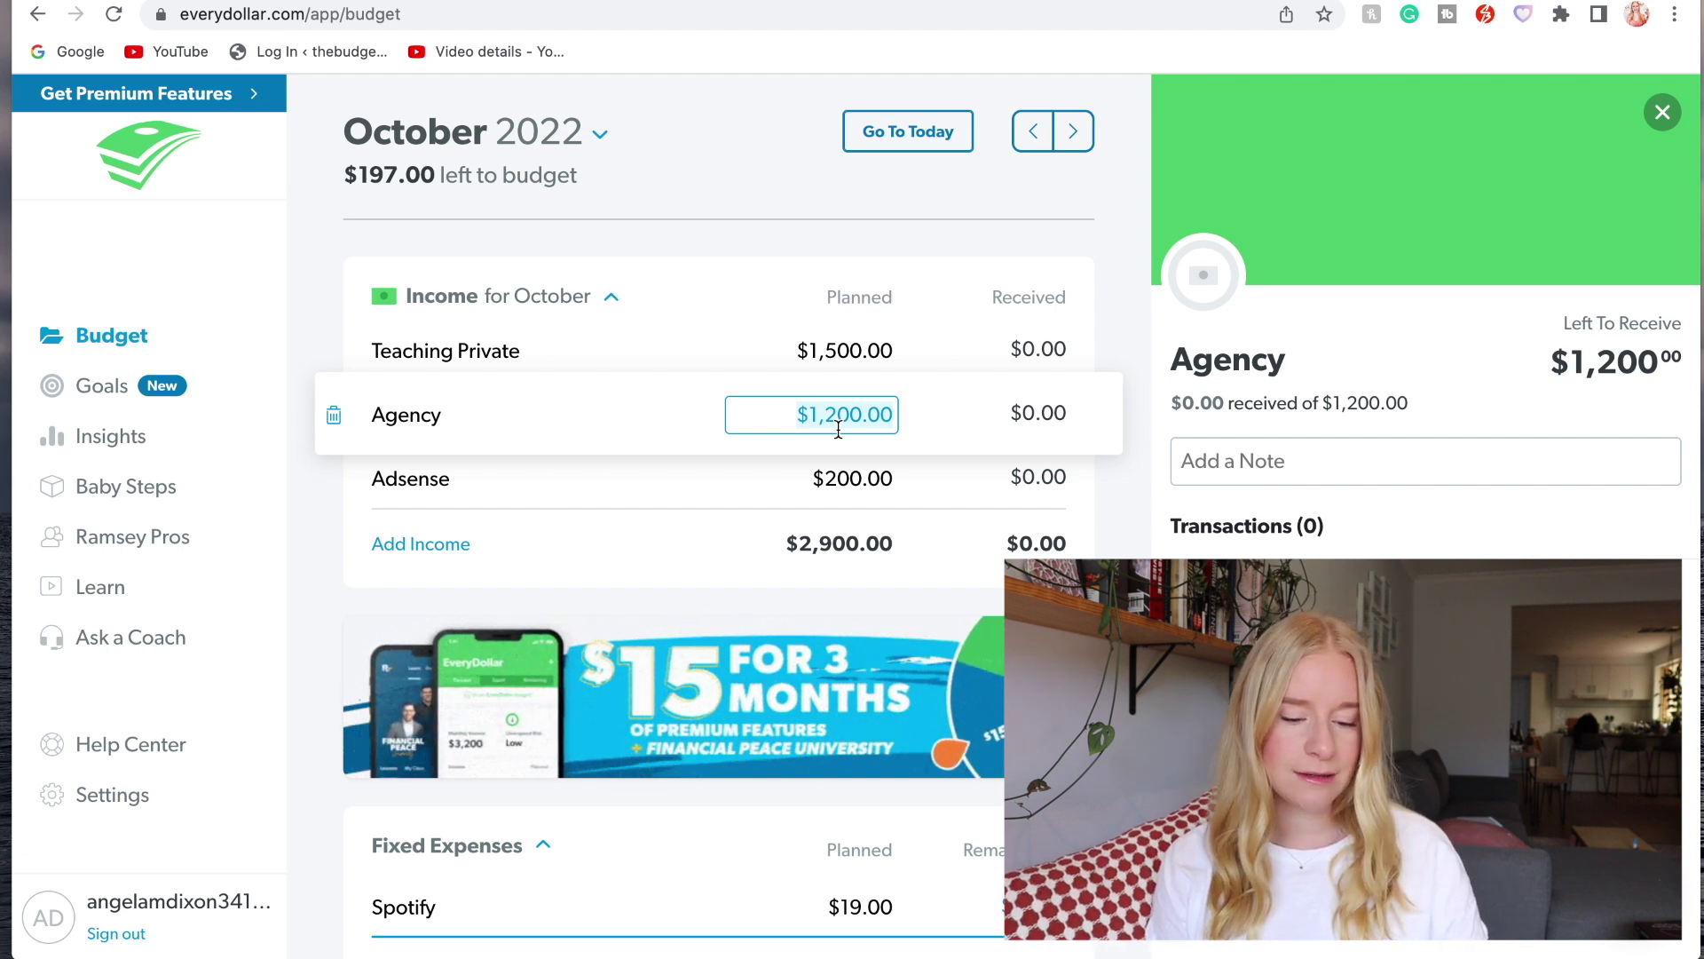
pyautogui.click(836, 479)
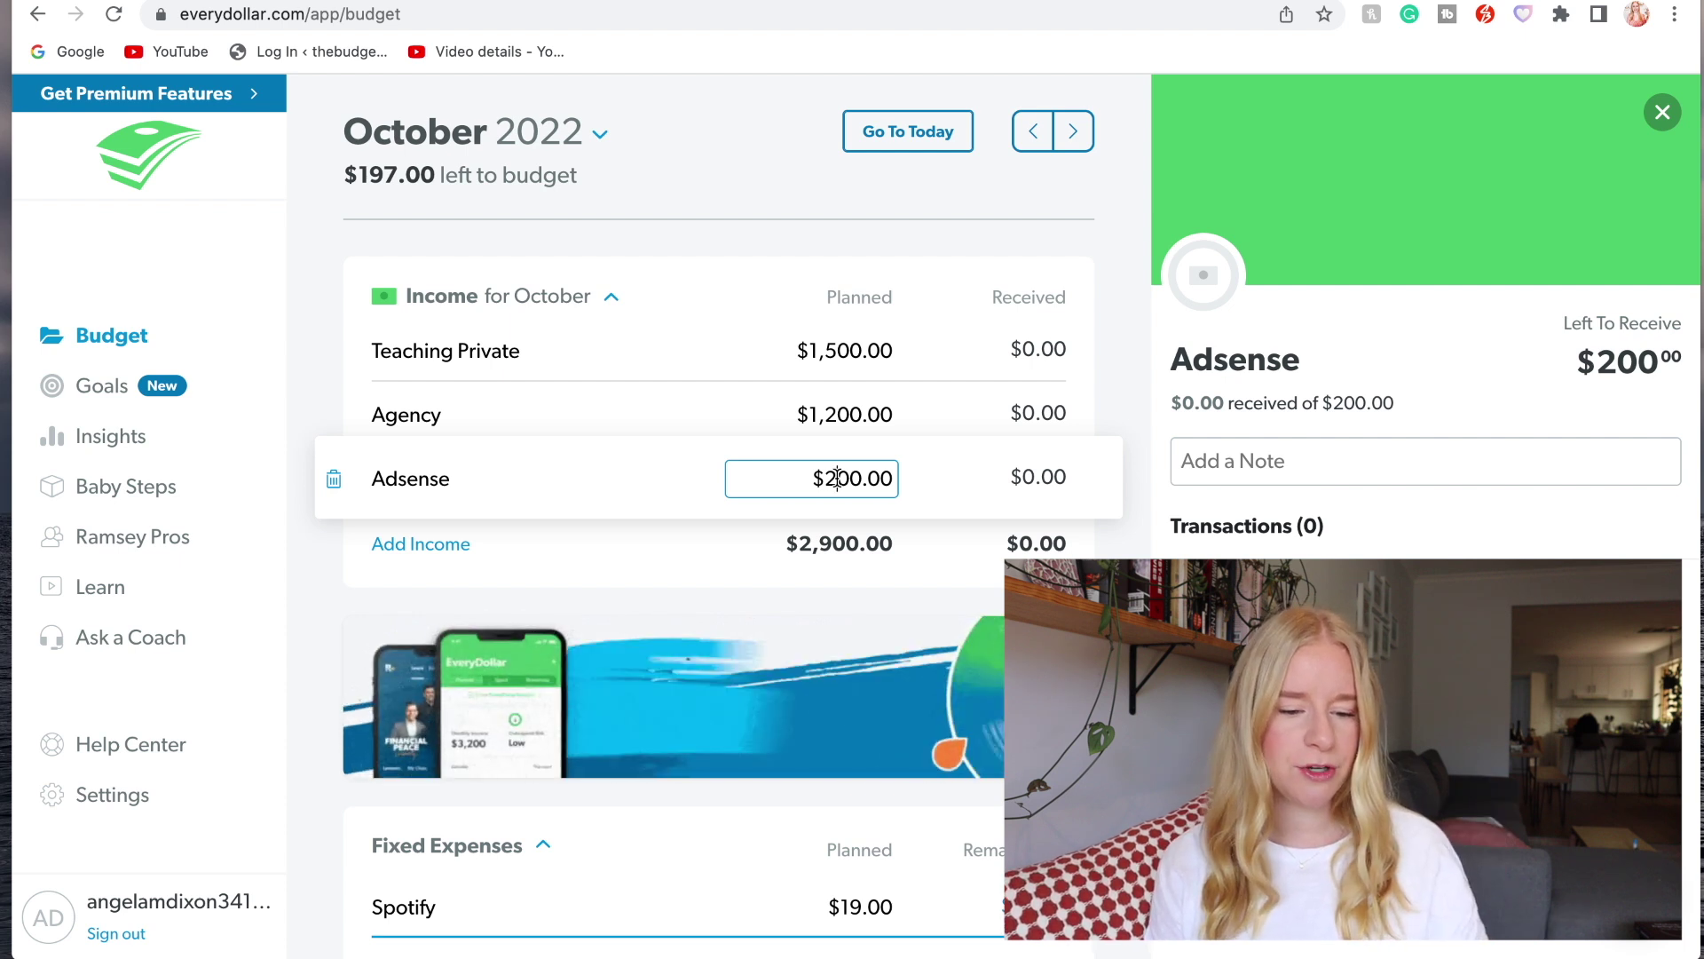
pyautogui.click(733, 238)
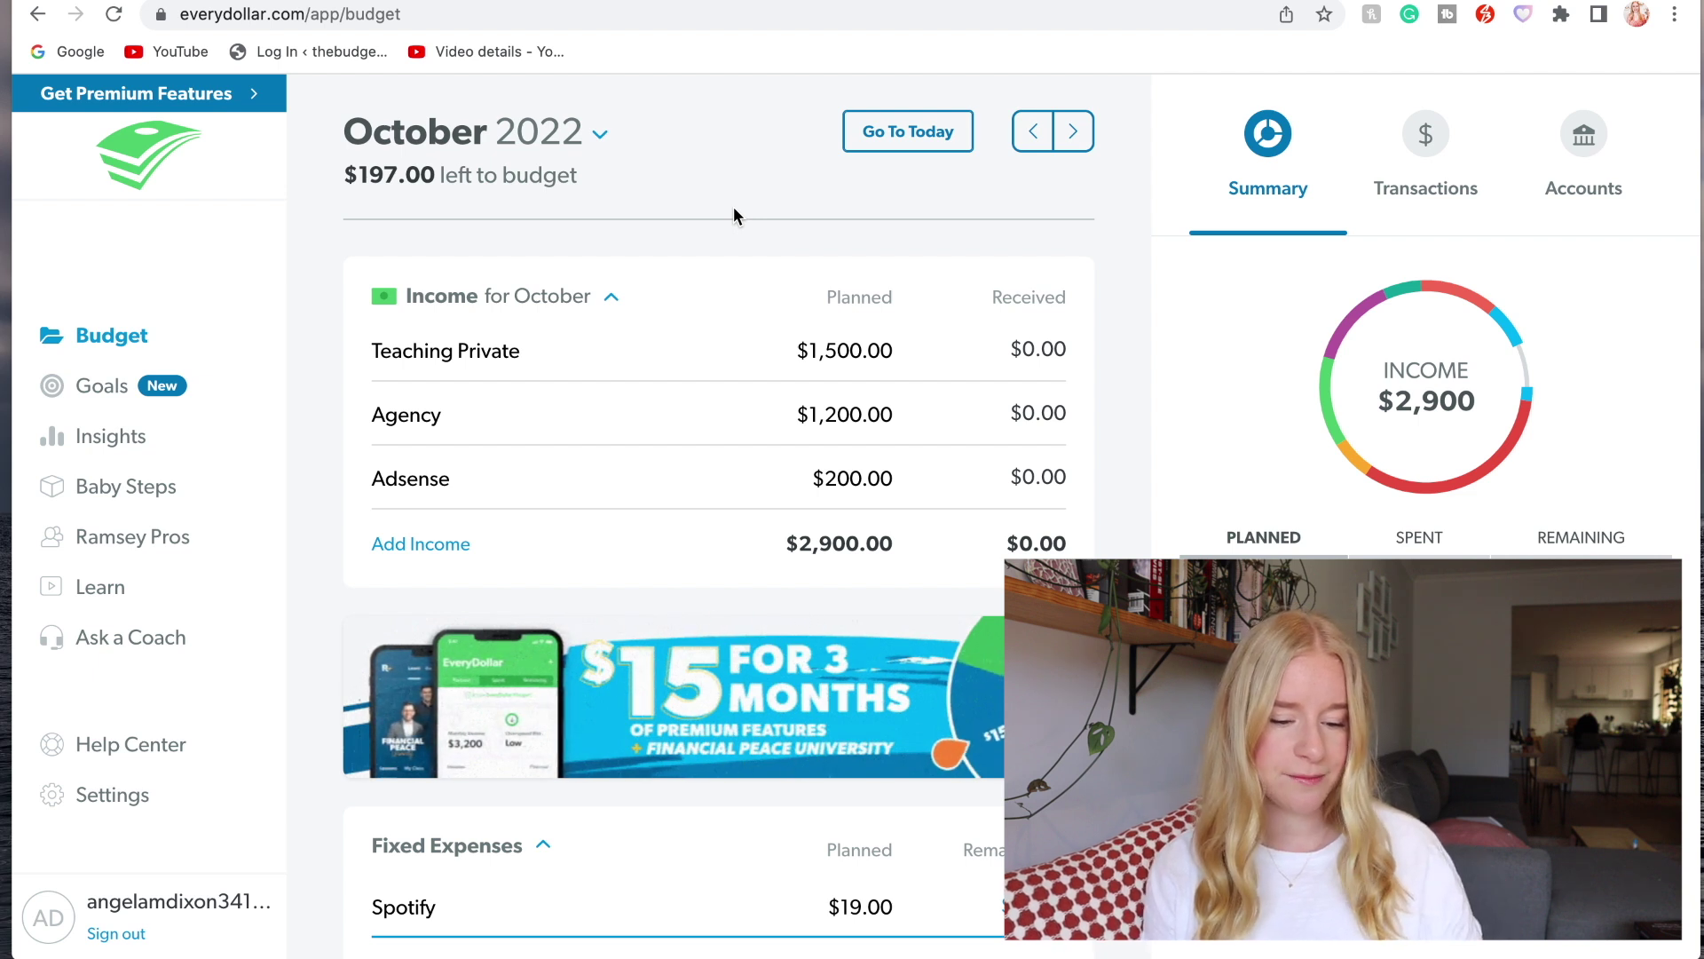
# - Review the fixed expenses and set the planned Mortgage/Rent amount under Housing to $1,500
pyautogui.scroll(-2, 733, 216)
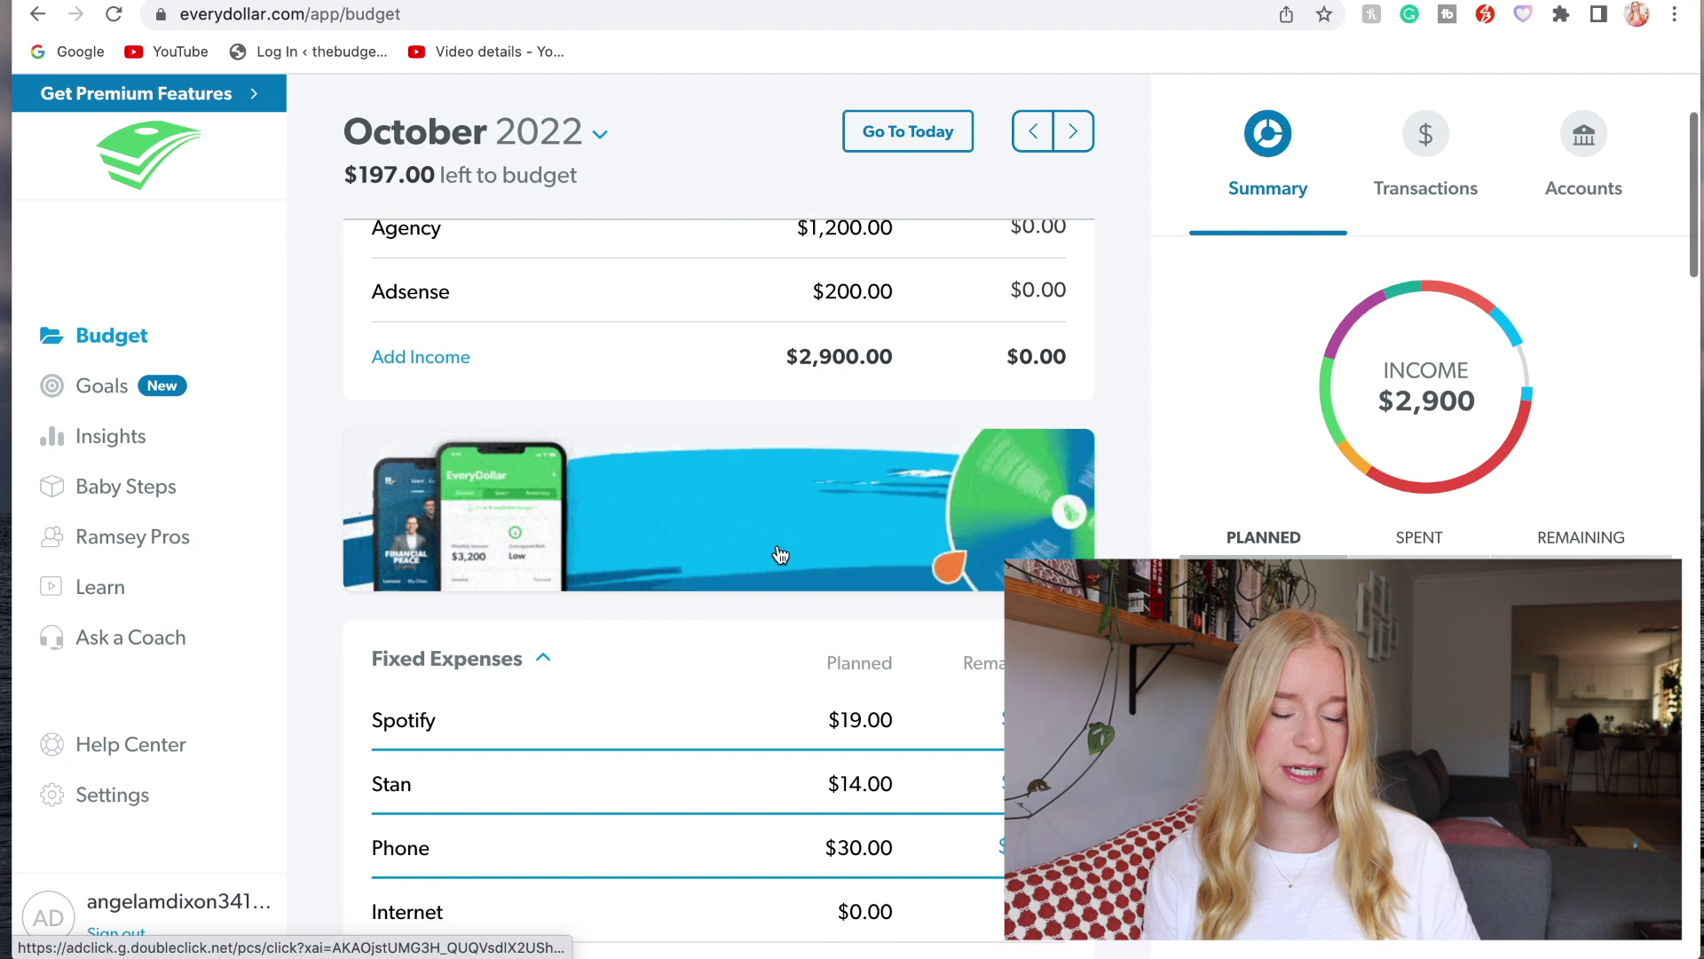
pyautogui.scroll(-2, 780, 555)
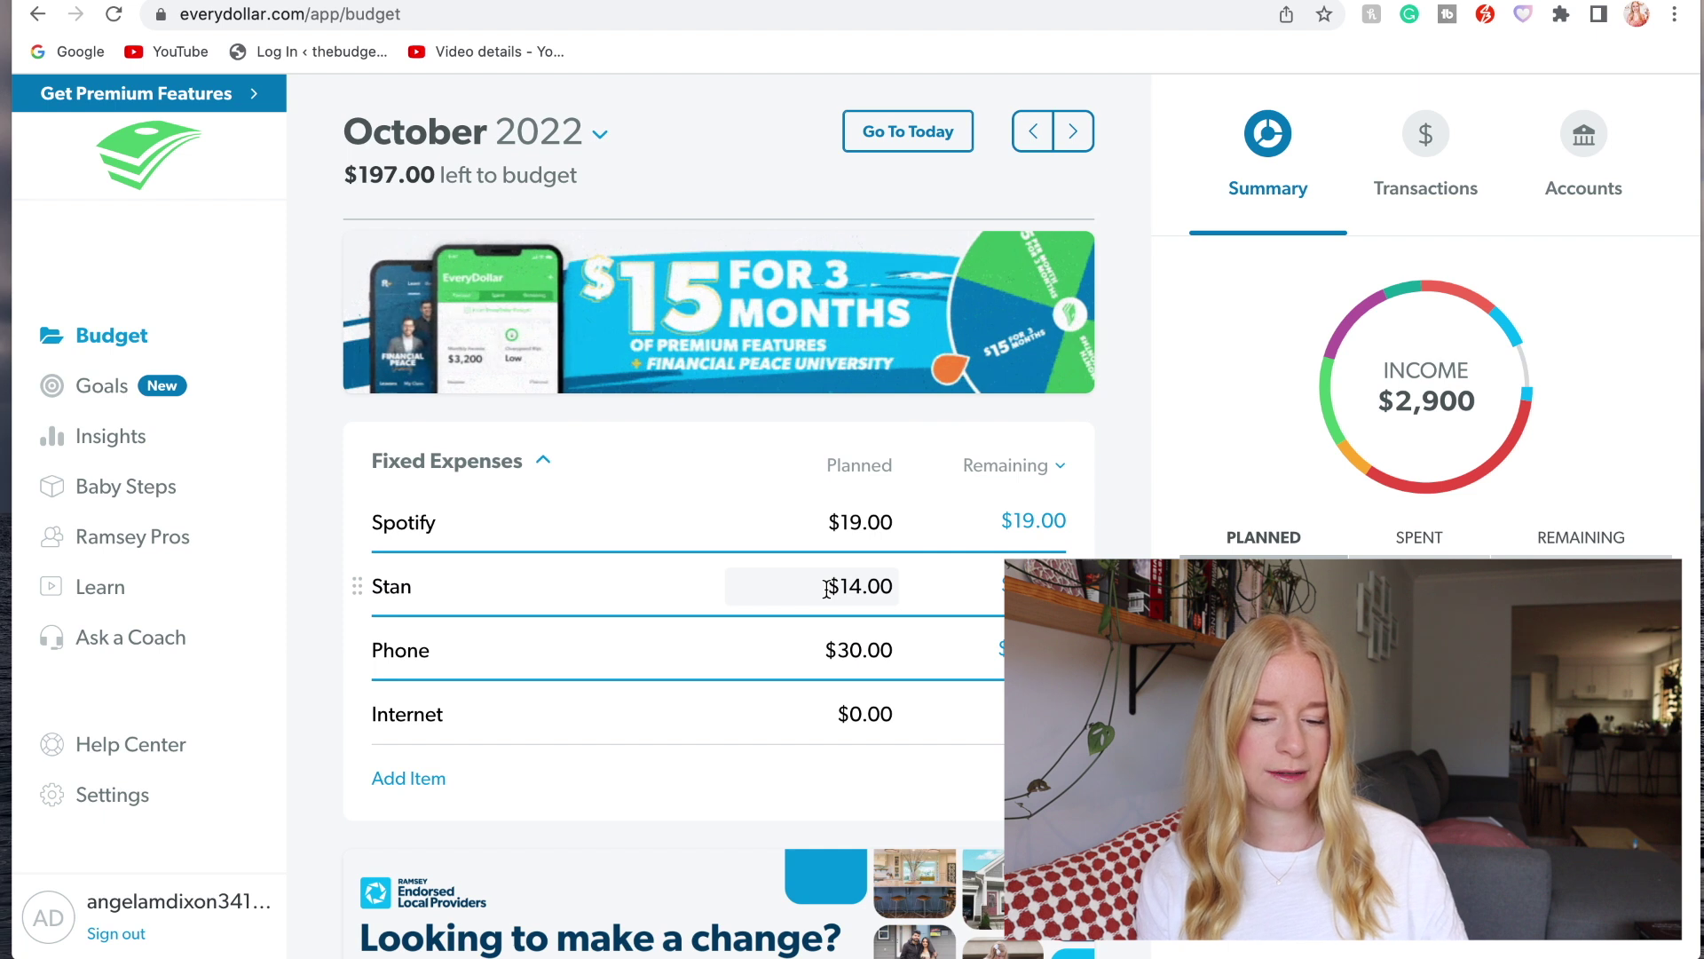
pyautogui.scroll(-1, 827, 588)
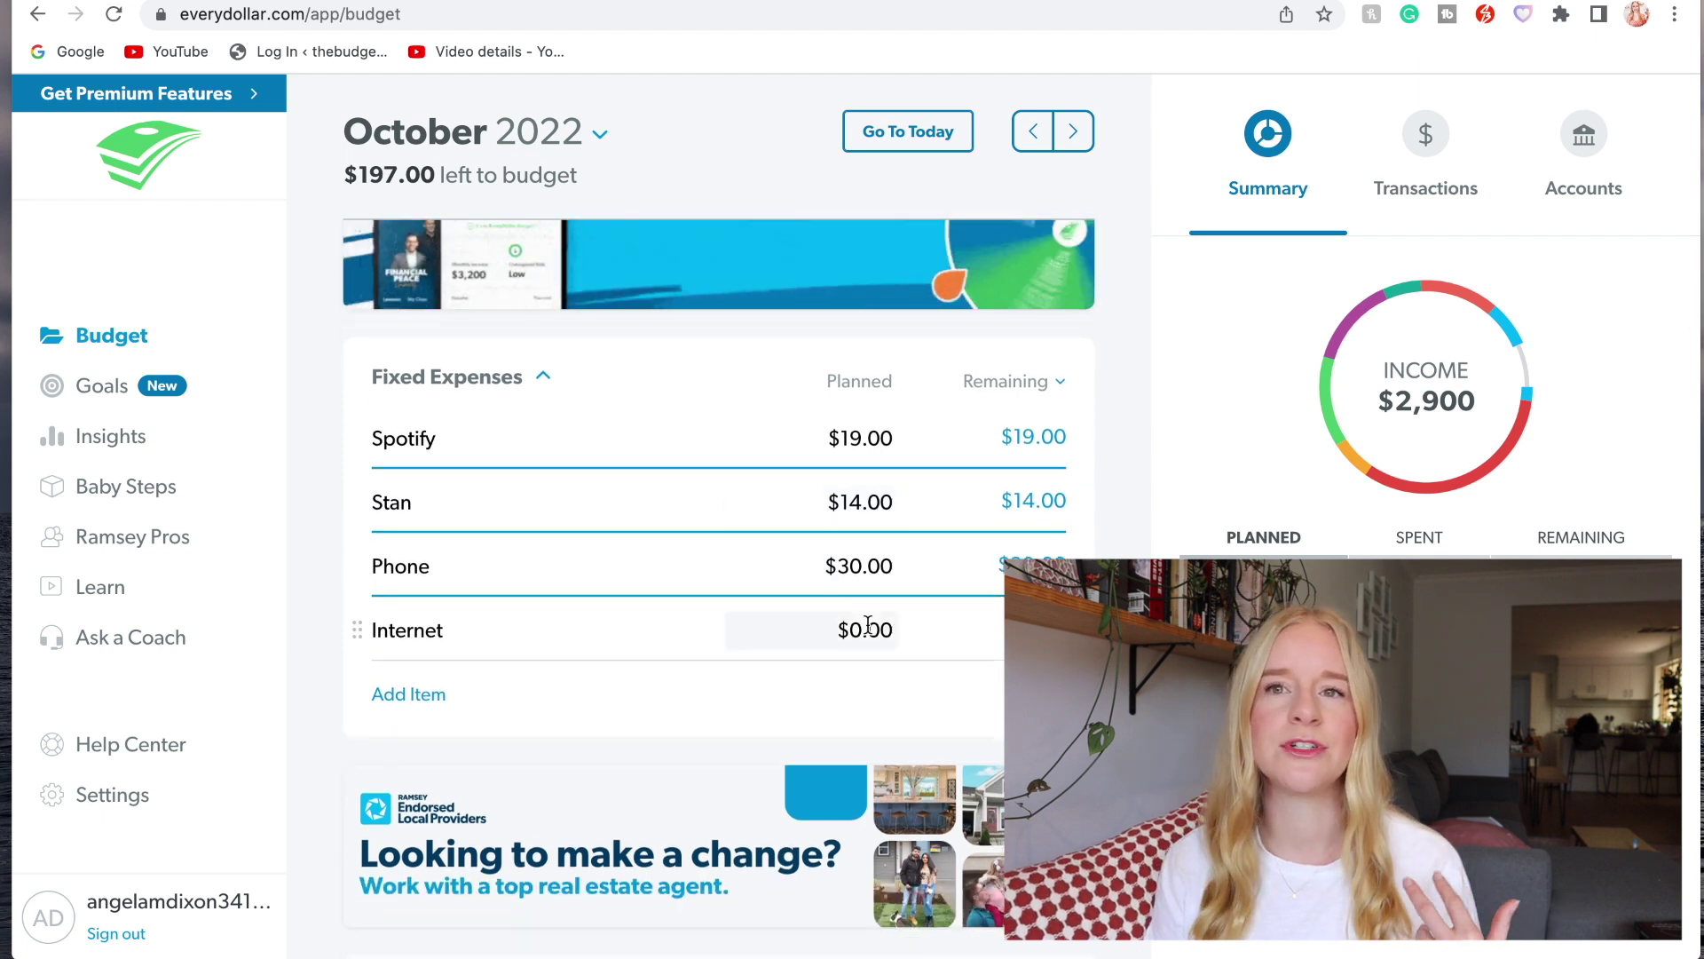
pyautogui.scroll(-2, 867, 624)
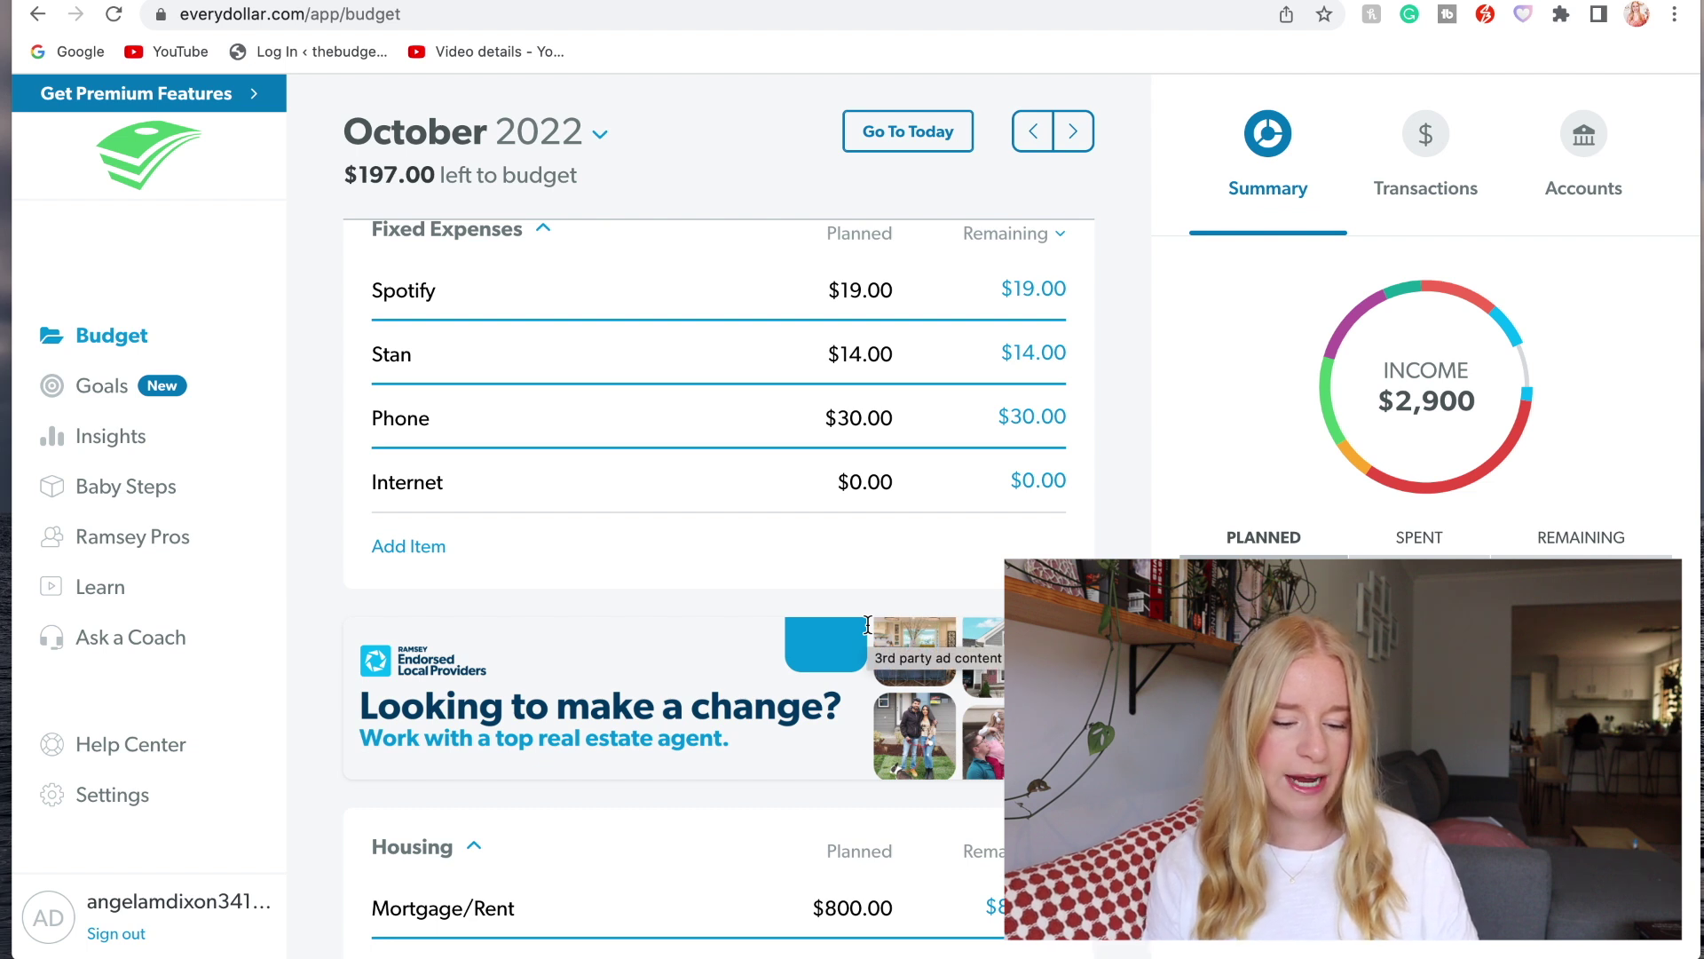
pyautogui.scroll(-3, 867, 624)
pyautogui.click(856, 668)
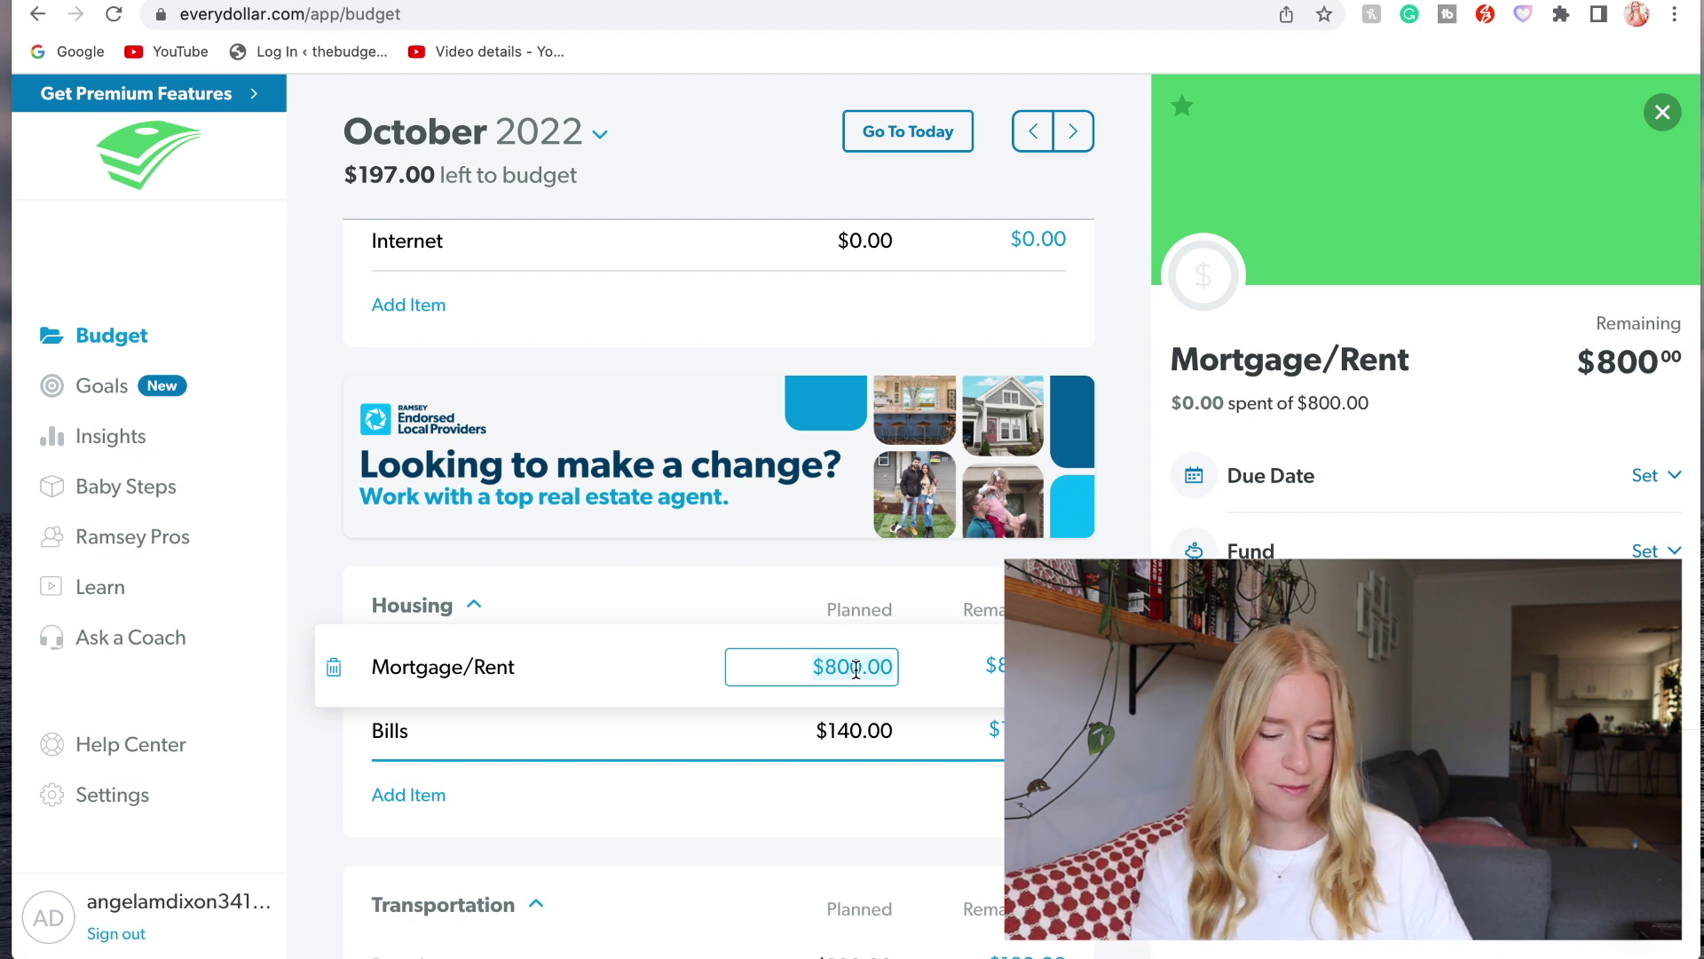
pyautogui.write('1500')
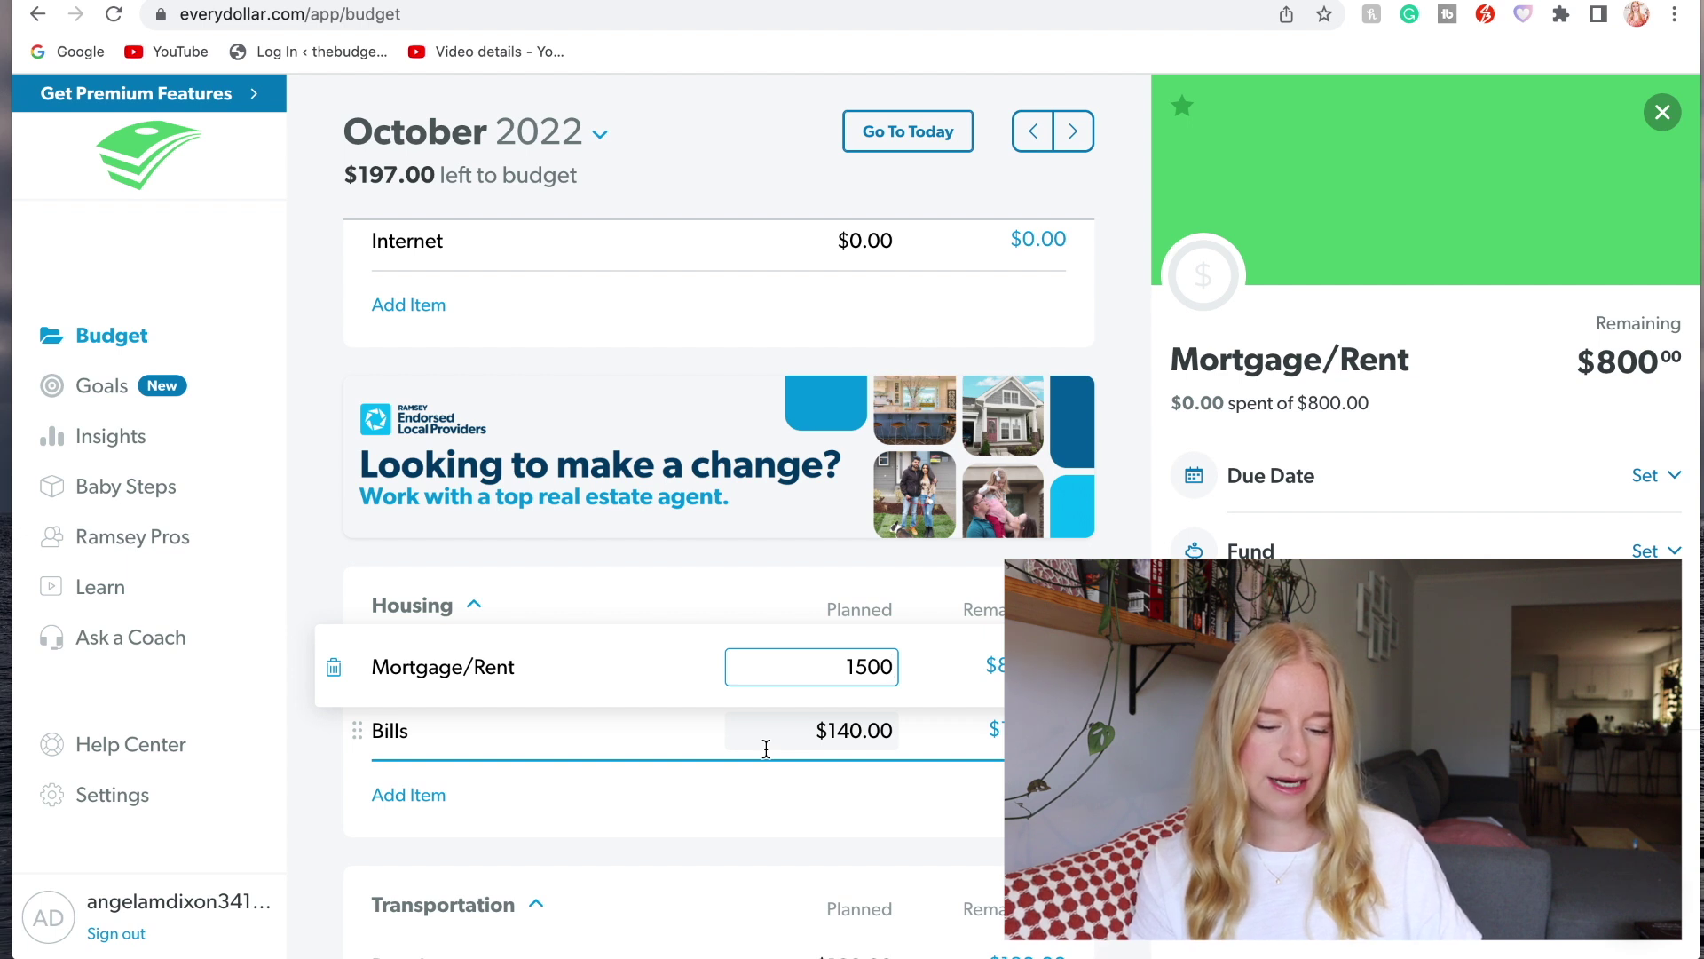
# - Set the planned Bills amount under Housing to $160
pyautogui.moveTo(818, 732); pyautogui.dragTo(839, 731)
pyautogui.click(848, 730)
pyautogui.press('BackSpace')
pyautogui.write('6')
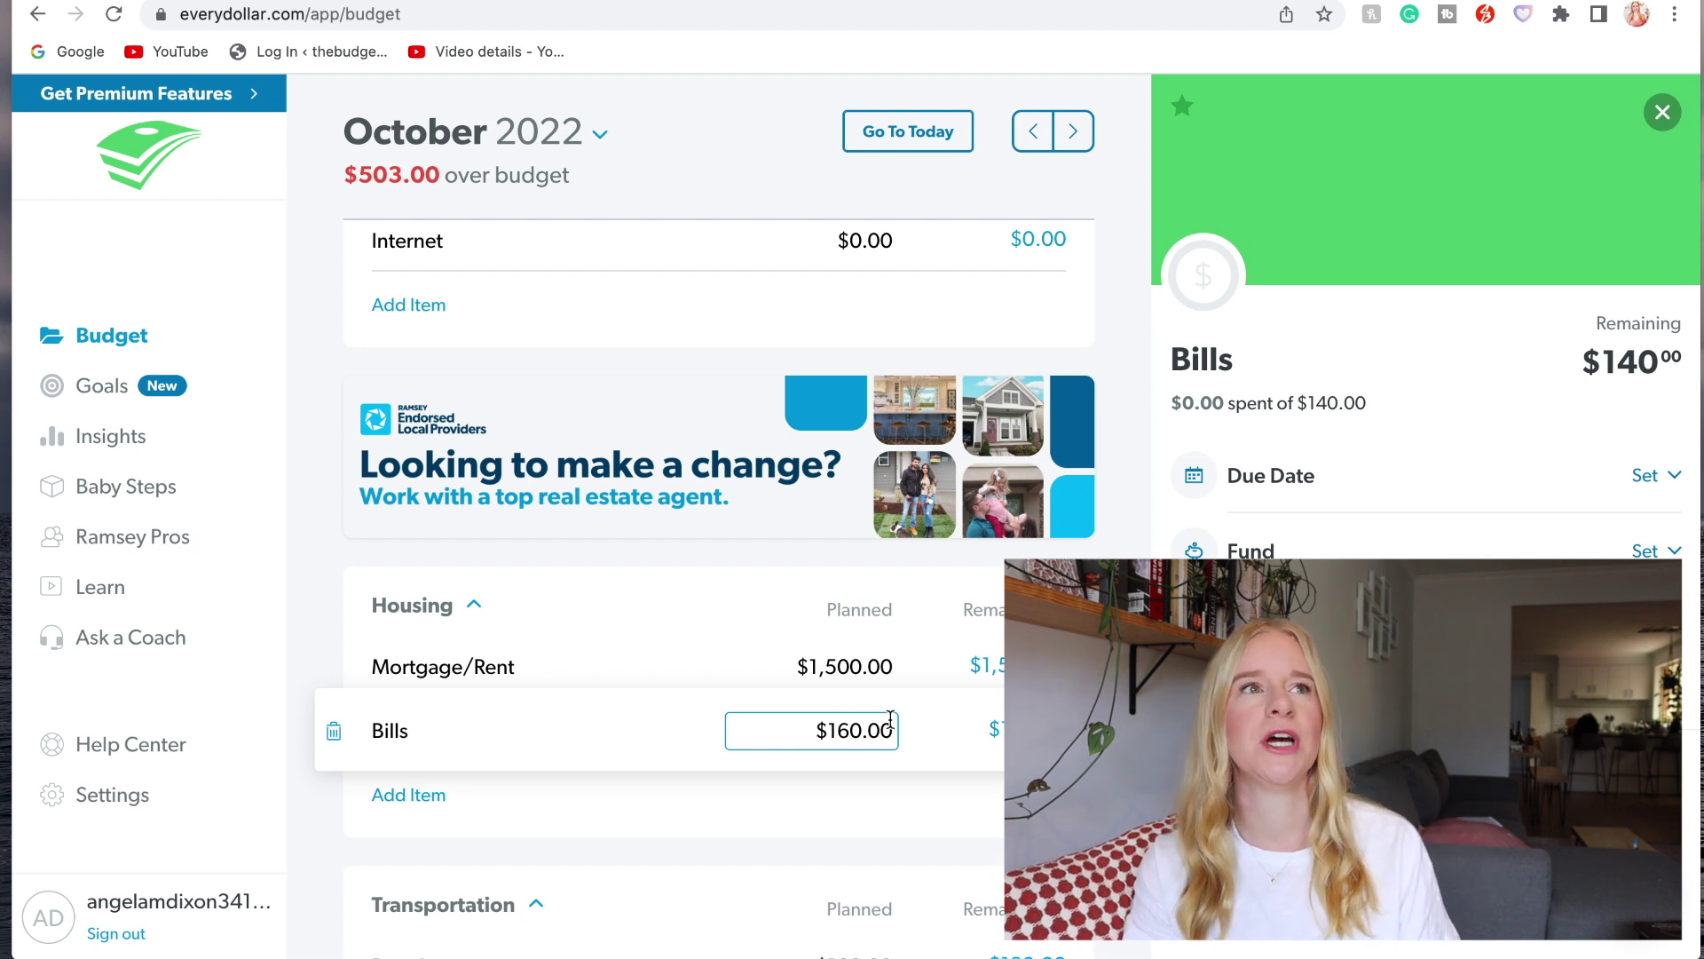
pyautogui.scroll(-2, 890, 717)
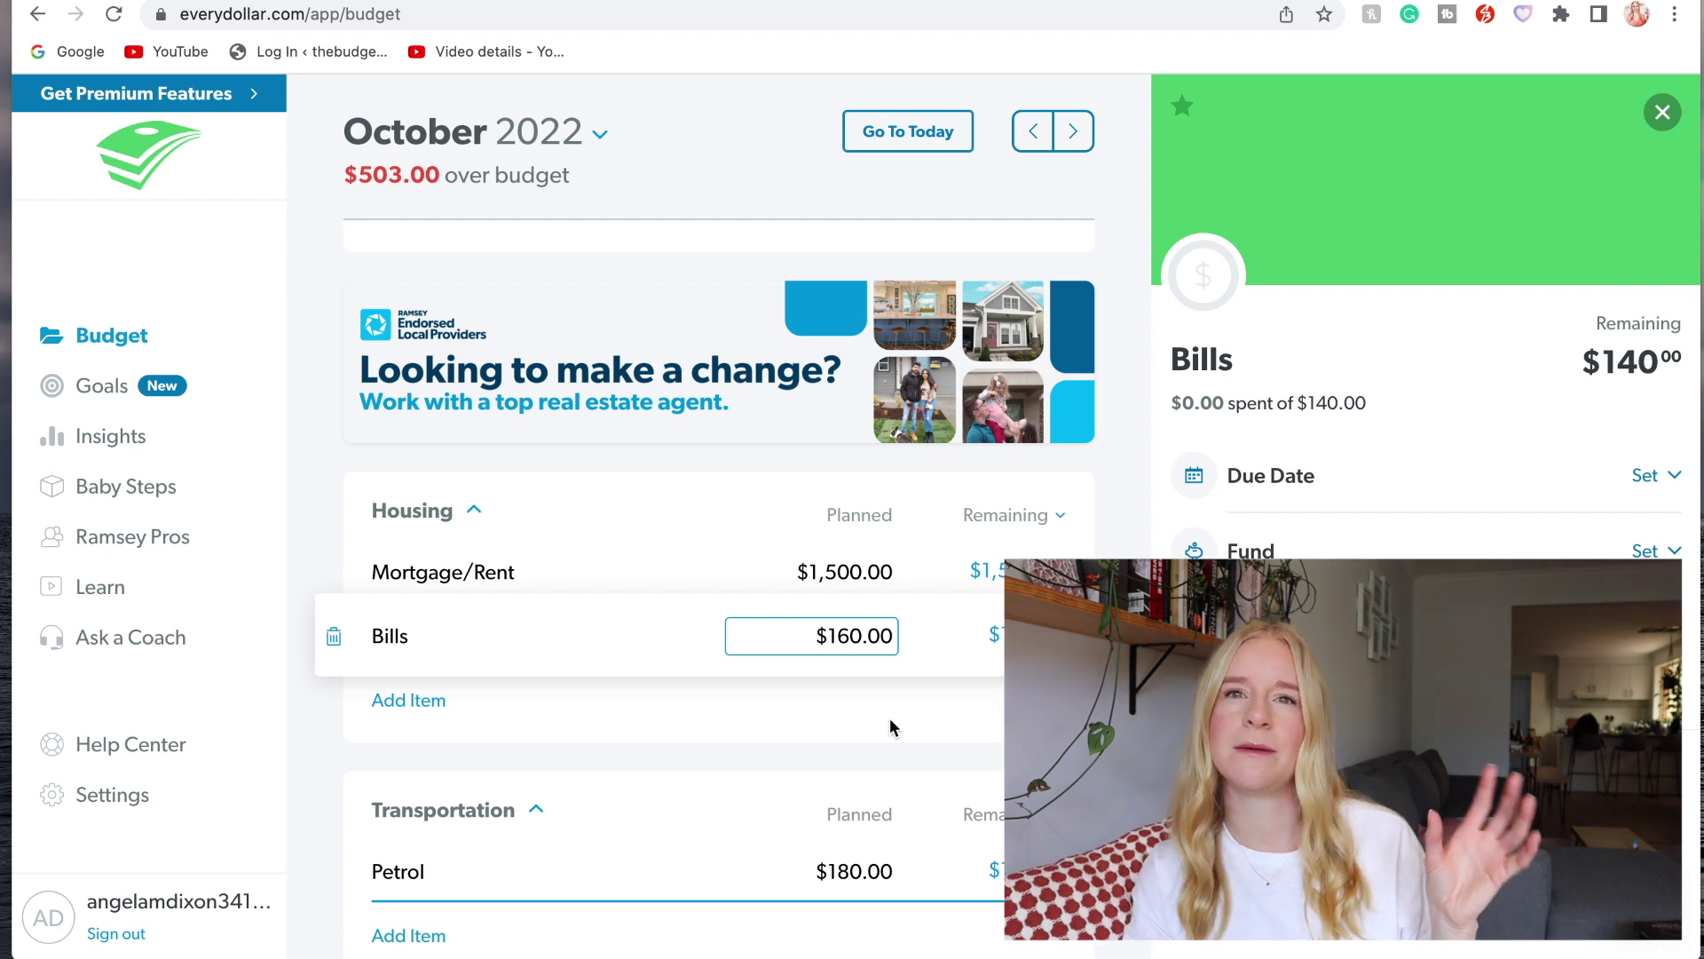
pyautogui.click(884, 736)
pyautogui.scroll(-3, 884, 741)
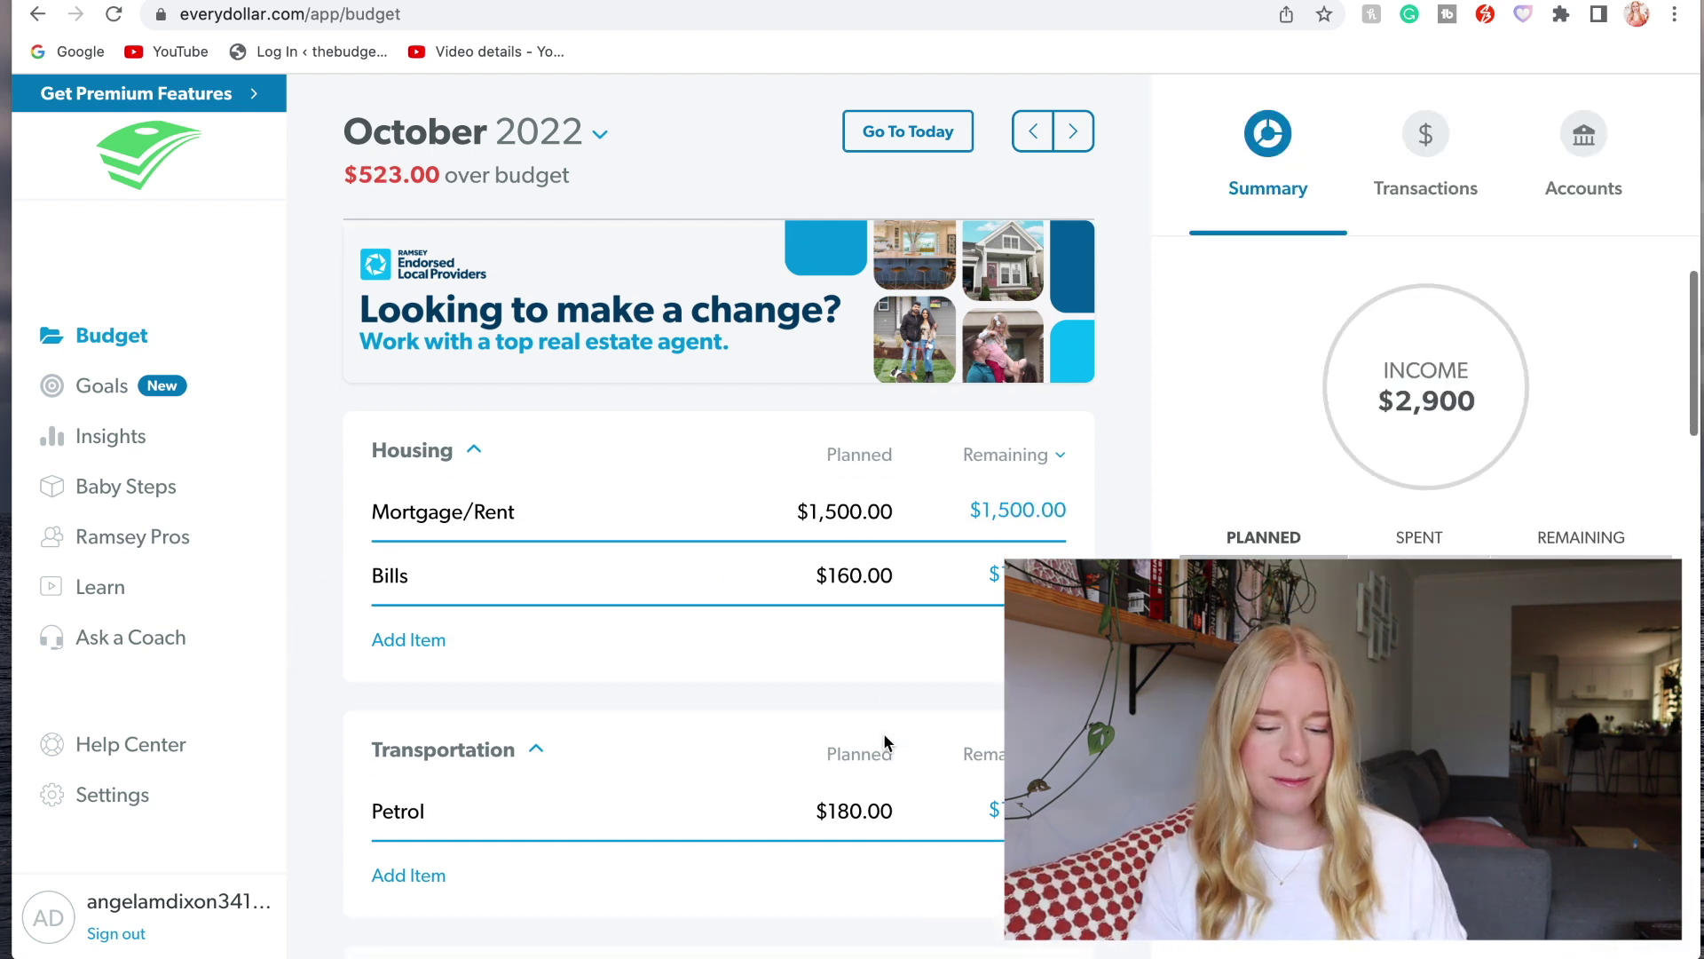
pyautogui.click(860, 718)
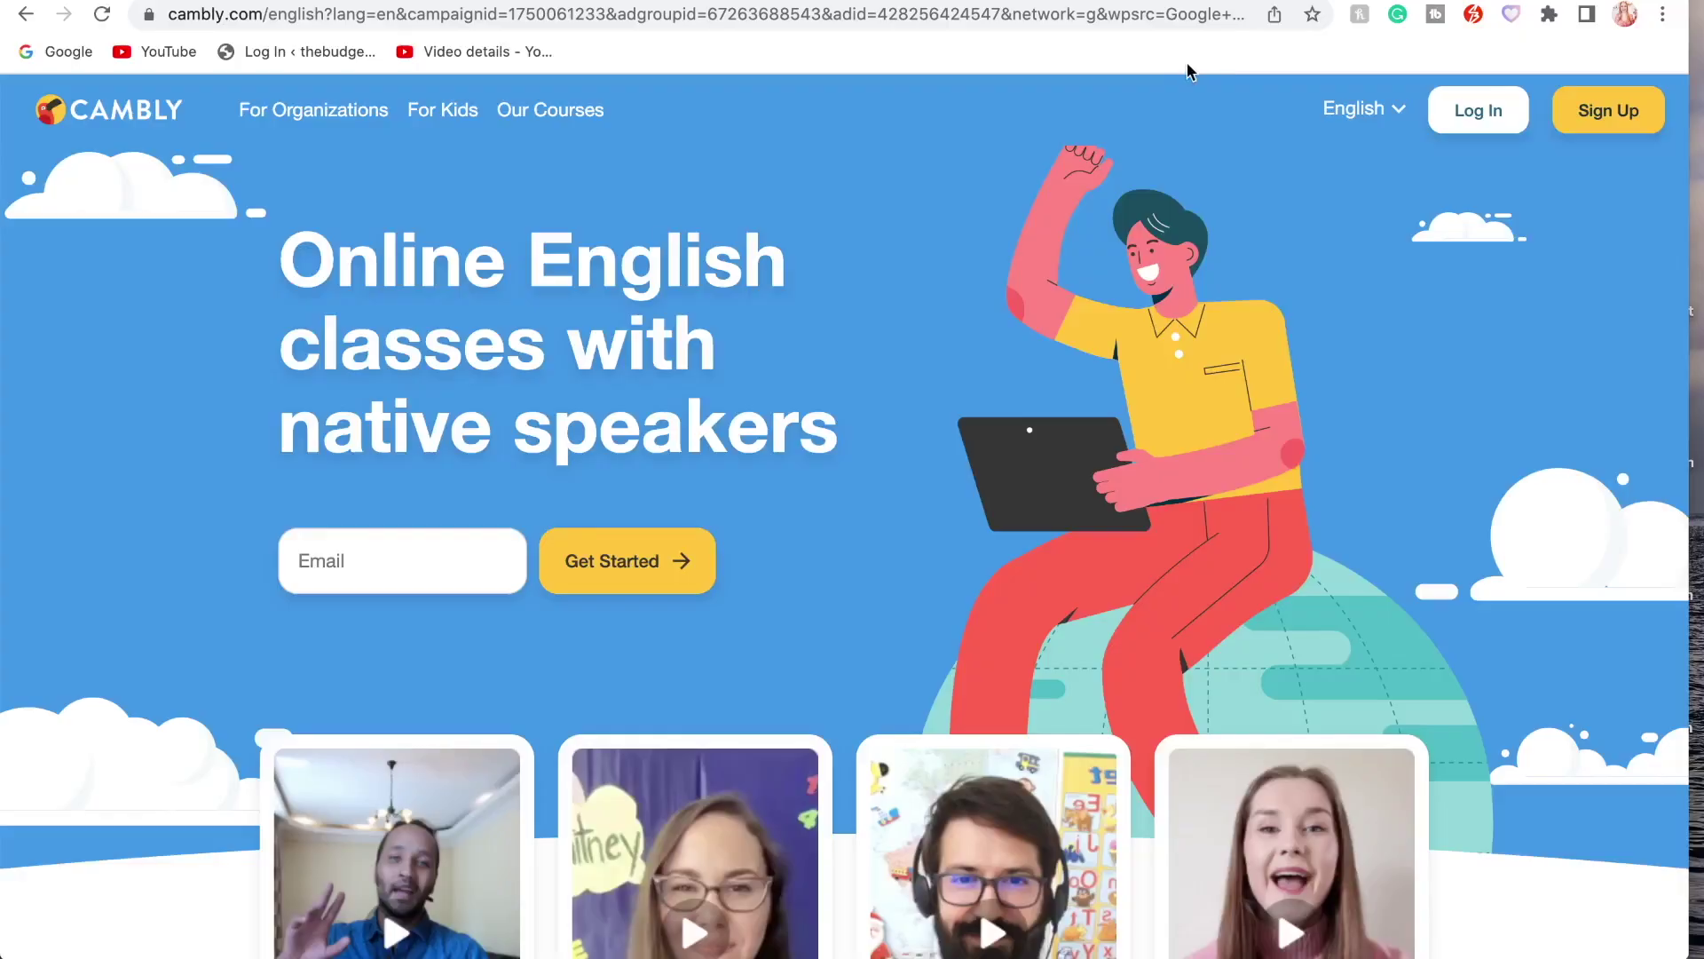
# - Open the tutor sign-up page on the Cambly website and look over its registration options
pyautogui.scroll(-10, 1125, 525)
pyautogui.click(1126, 524)
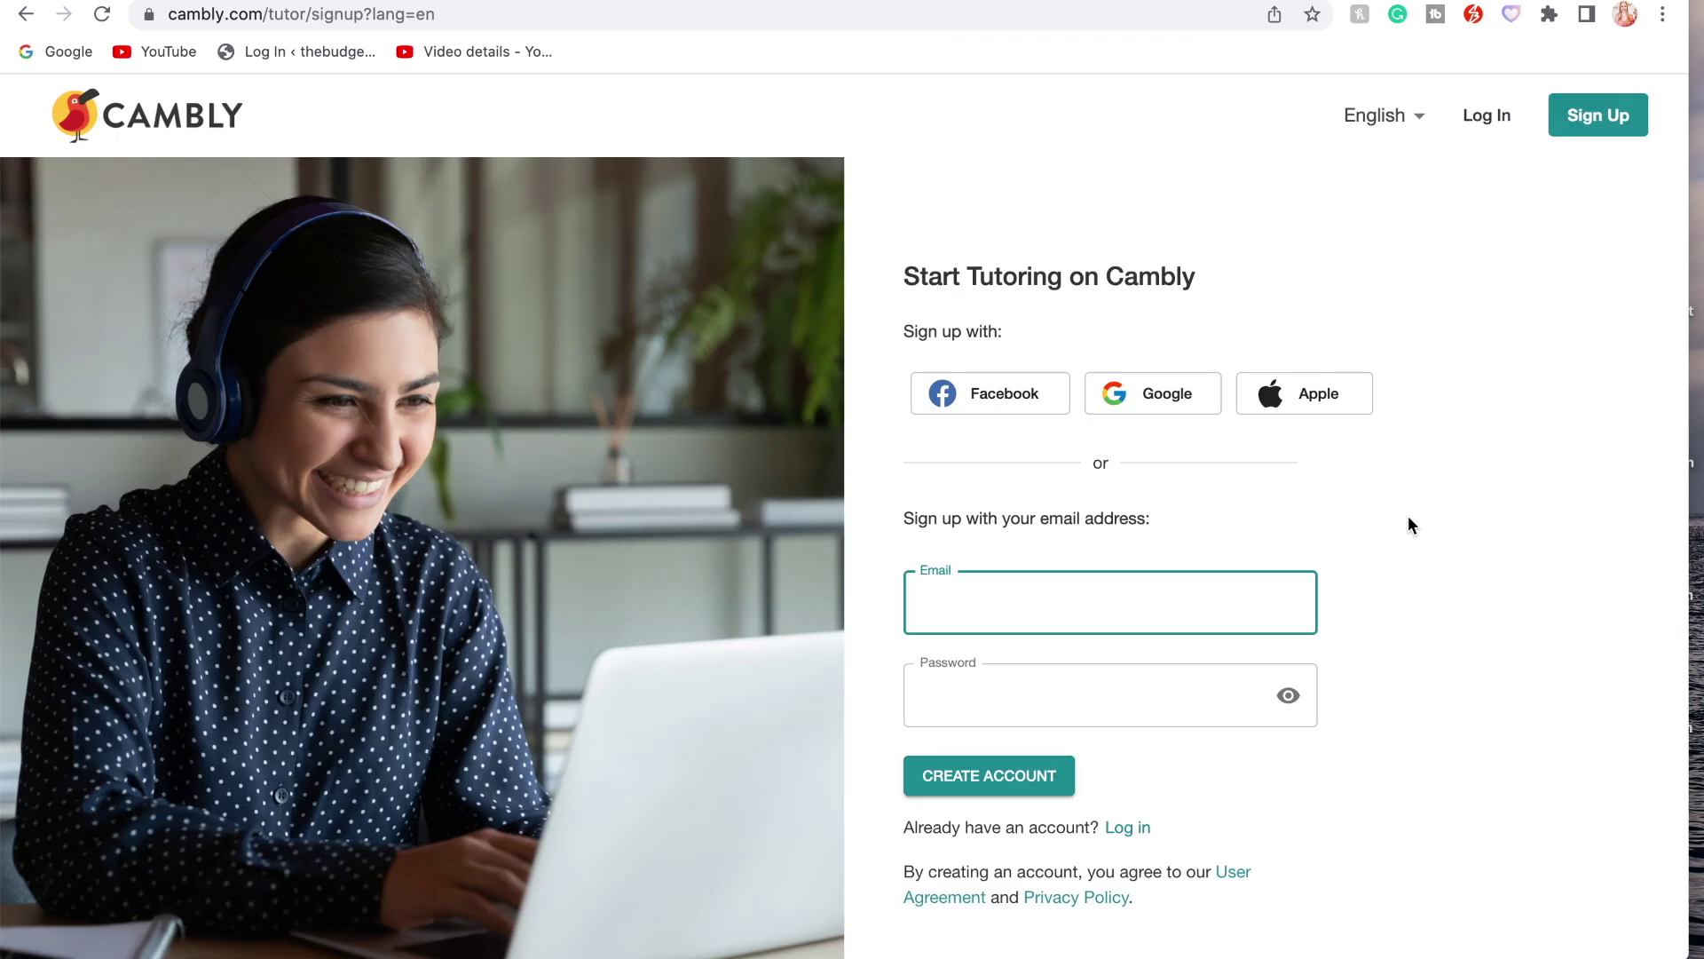
pyautogui.scroll(-1, 1407, 525)
pyautogui.scroll(1, 1408, 525)
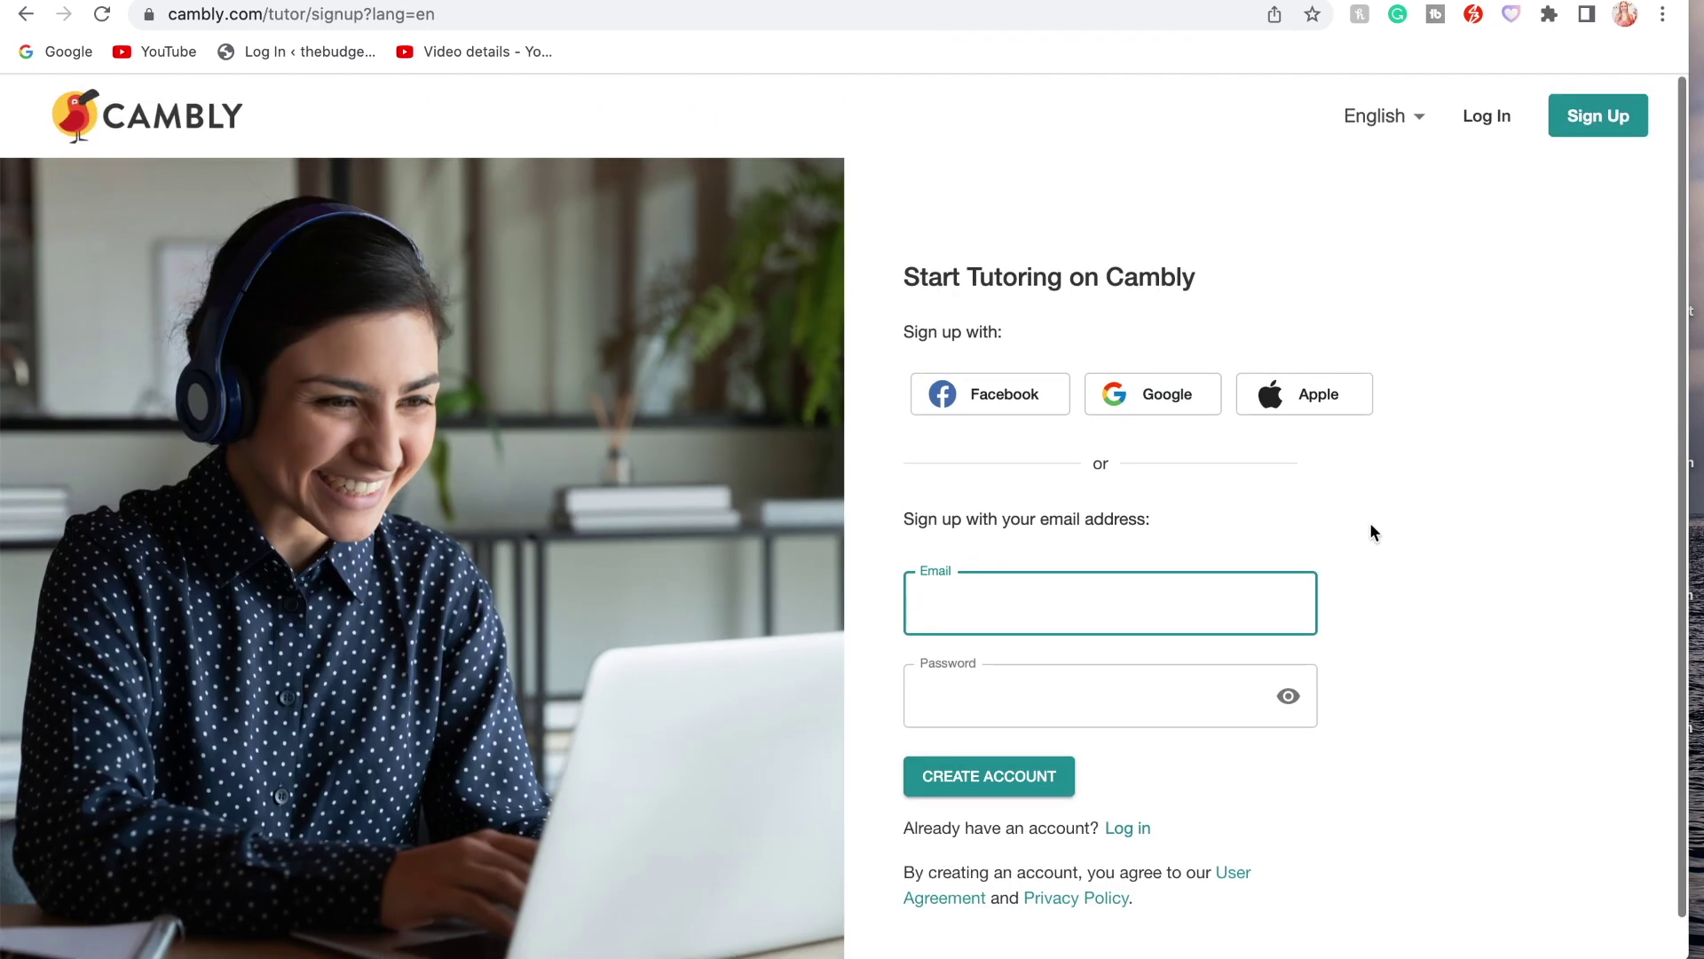
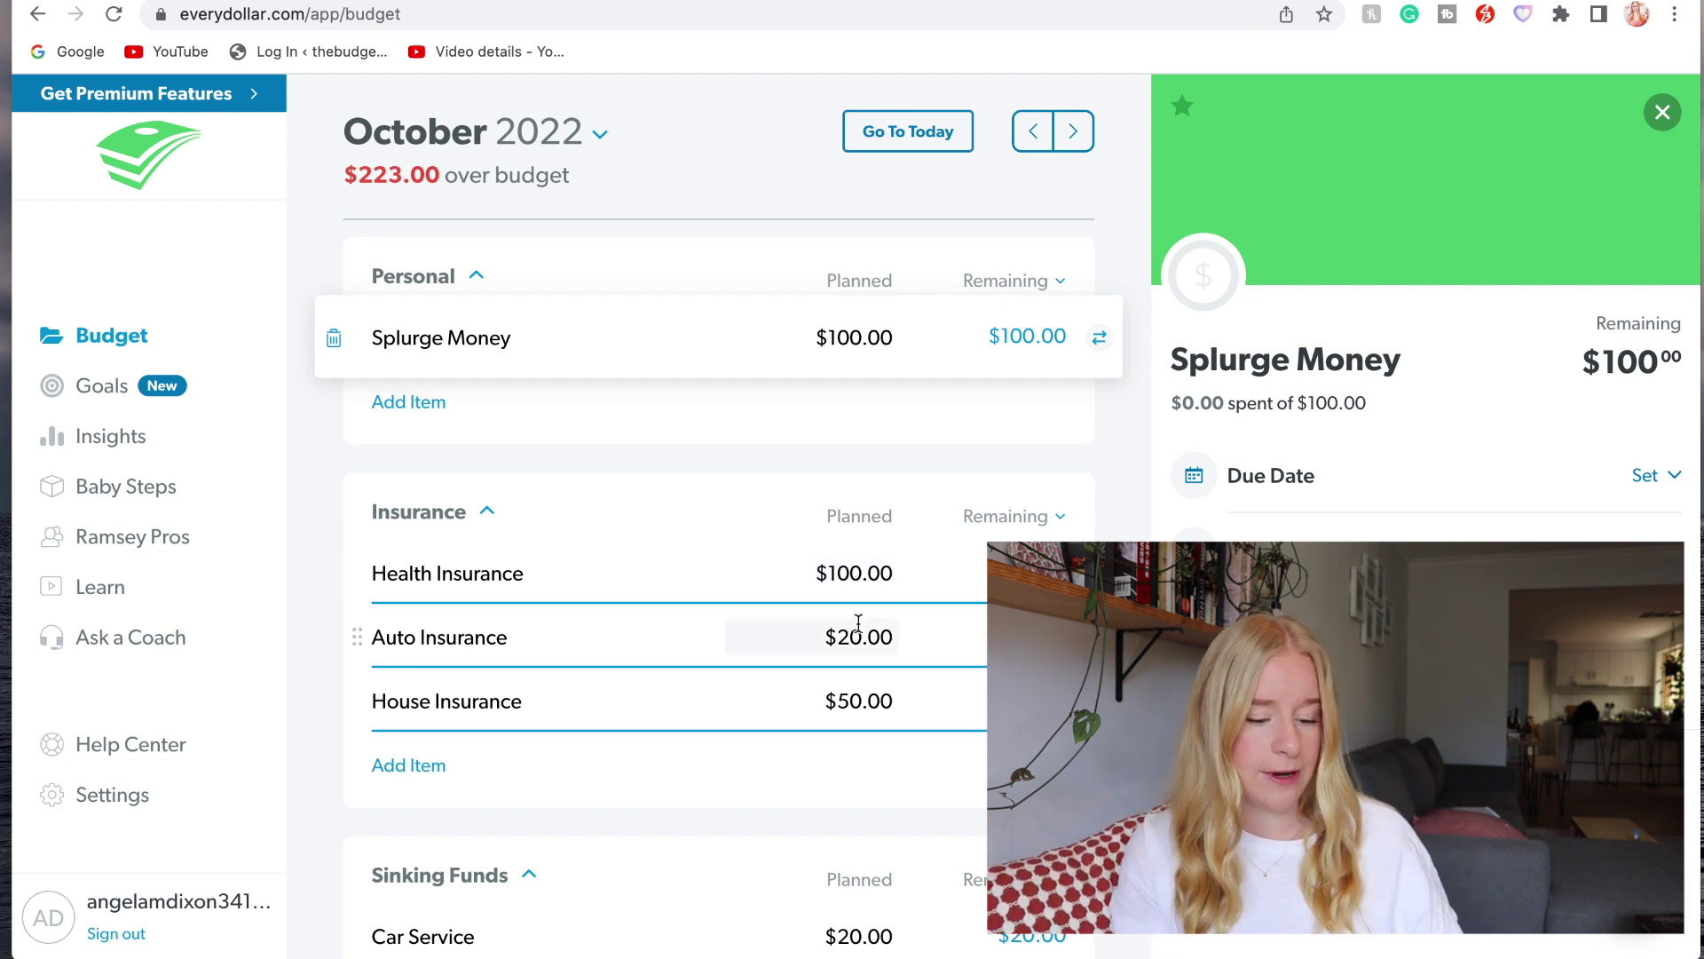
# - Switch to the Notes list of savings amounts, shrink its window and move it clear of the planned budget amounts
pyautogui.moveTo(968, 932)
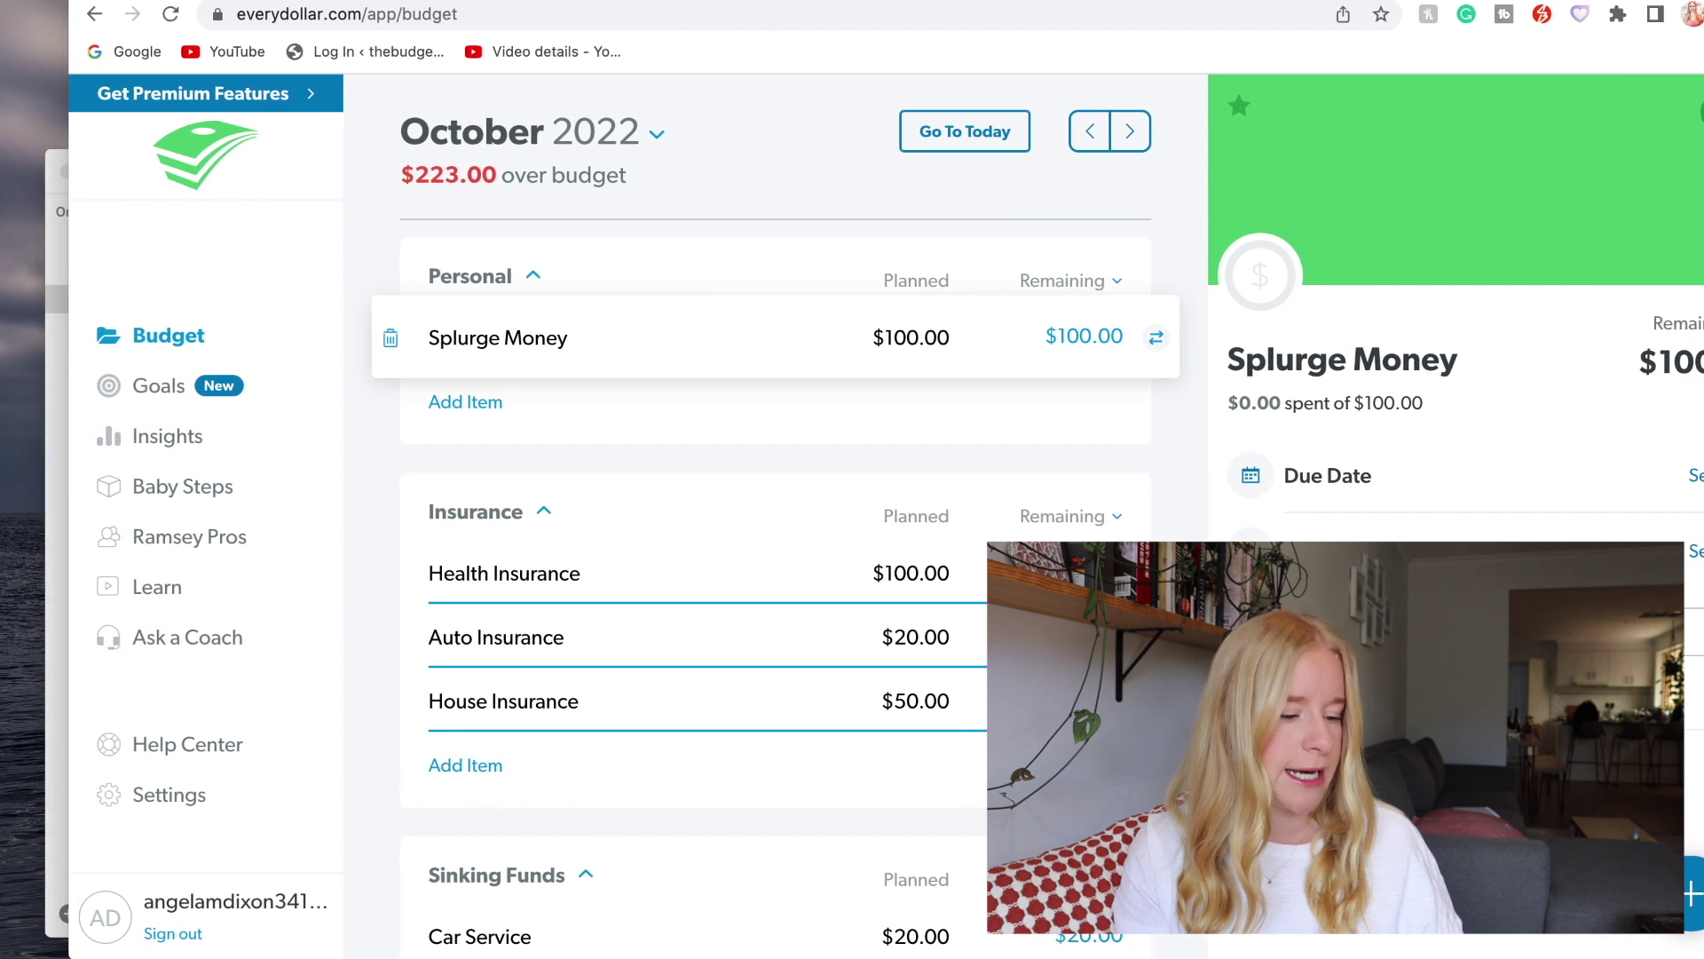
pyautogui.click(58, 388)
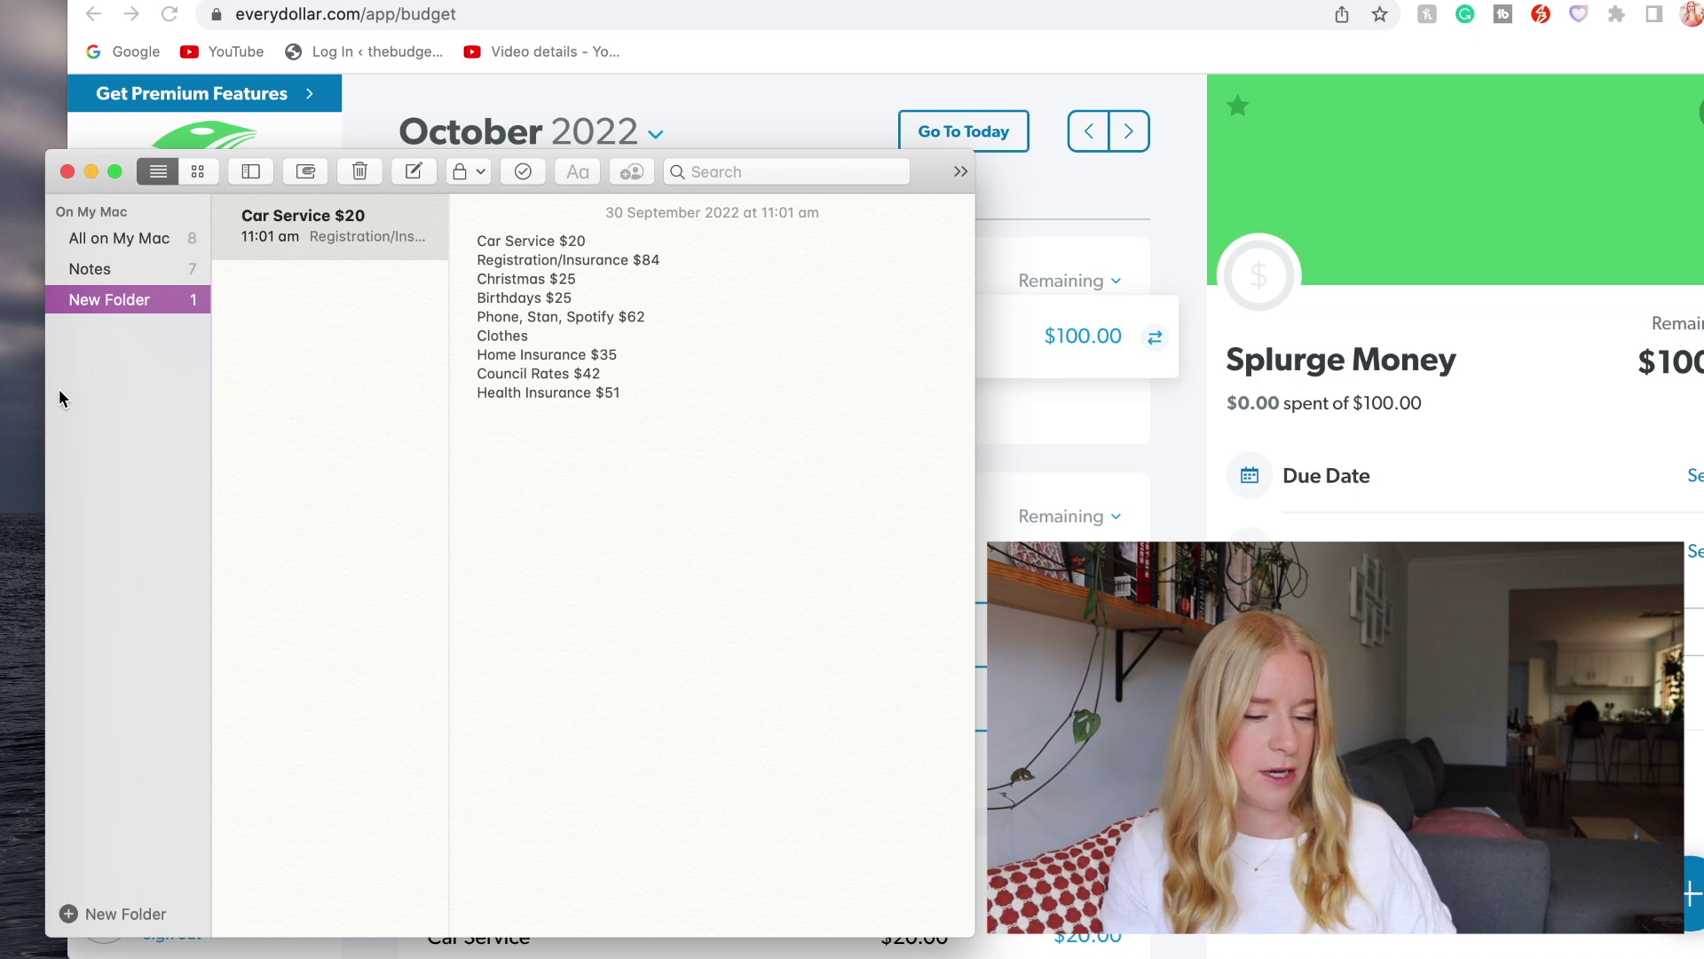
pyautogui.moveTo(975, 298); pyautogui.dragTo(523, 223)
pyautogui.moveTo(572, 174); pyautogui.dragTo(1568, 87)
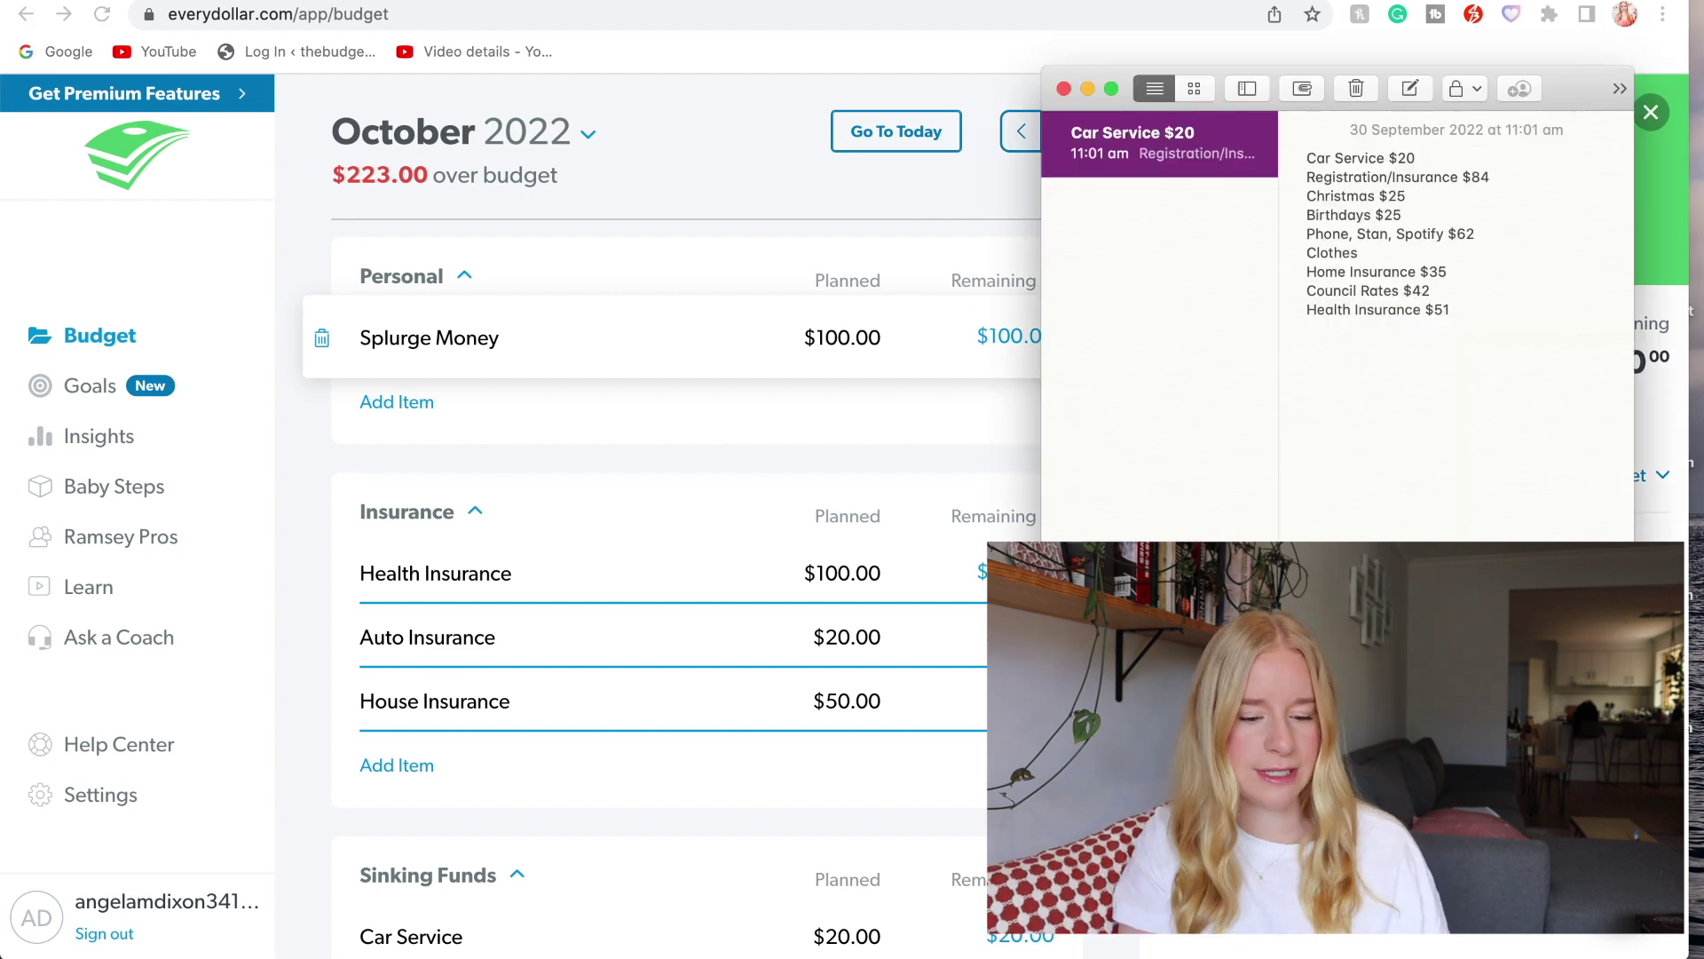
# - Back in the EveryDollar budget, set the planned amounts for Auto Insurance and Car Rego to $42 each
pyautogui.press('super+Tab')
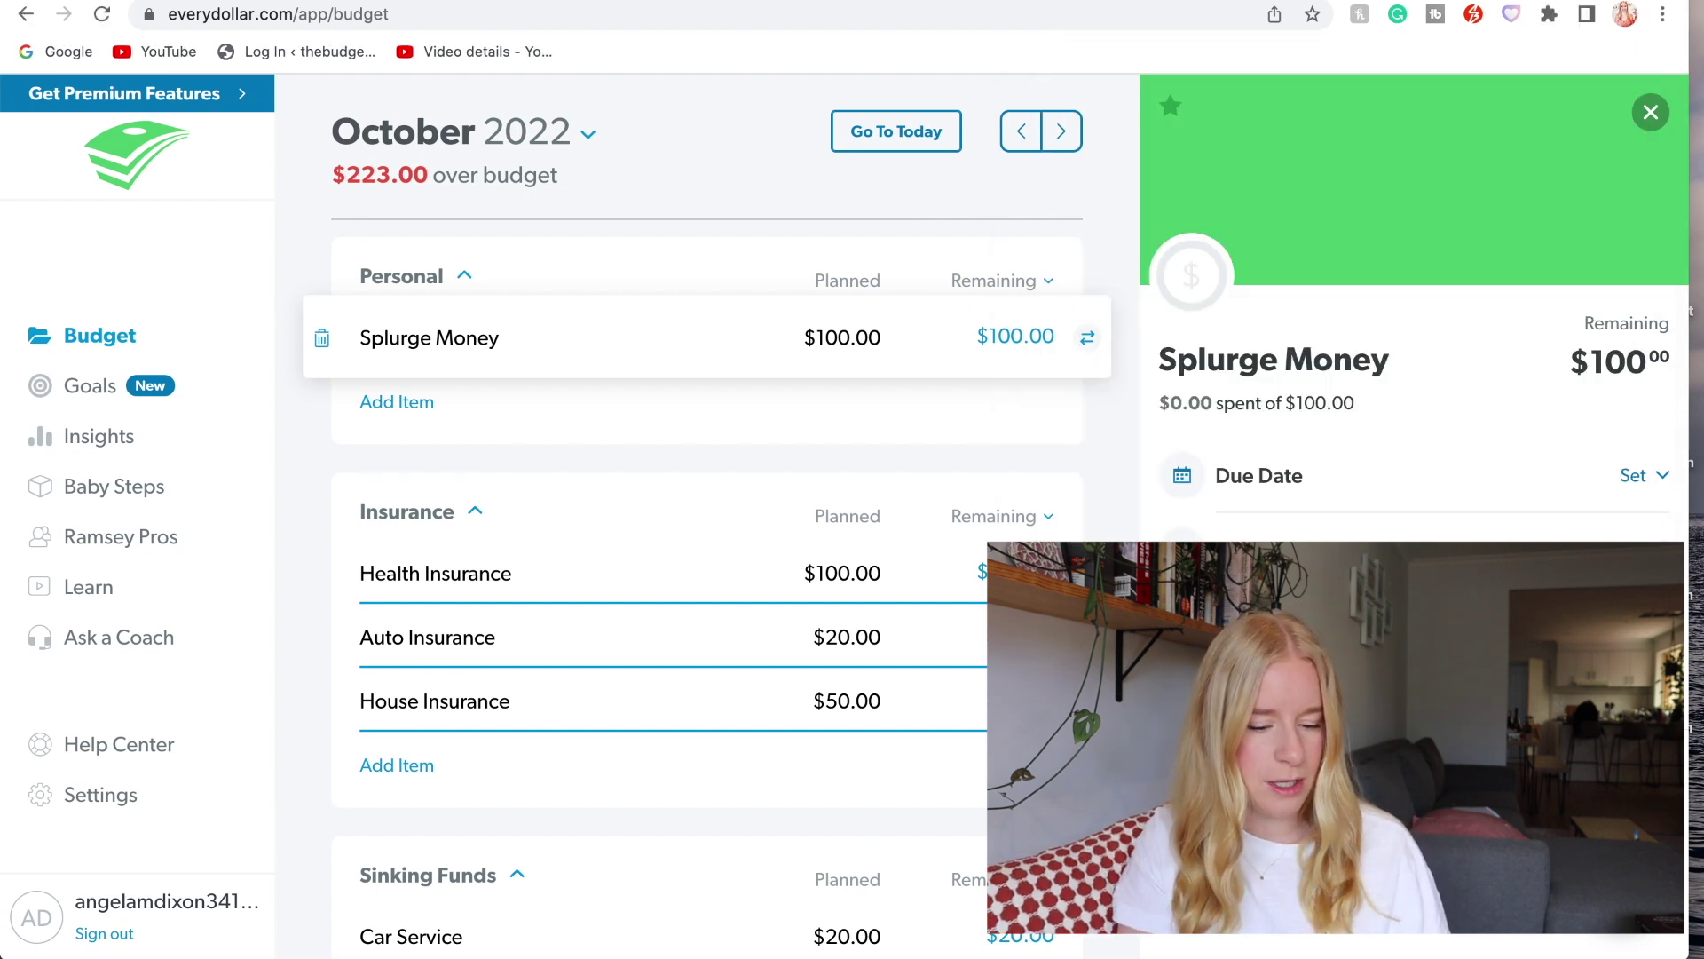
pyautogui.click(844, 641)
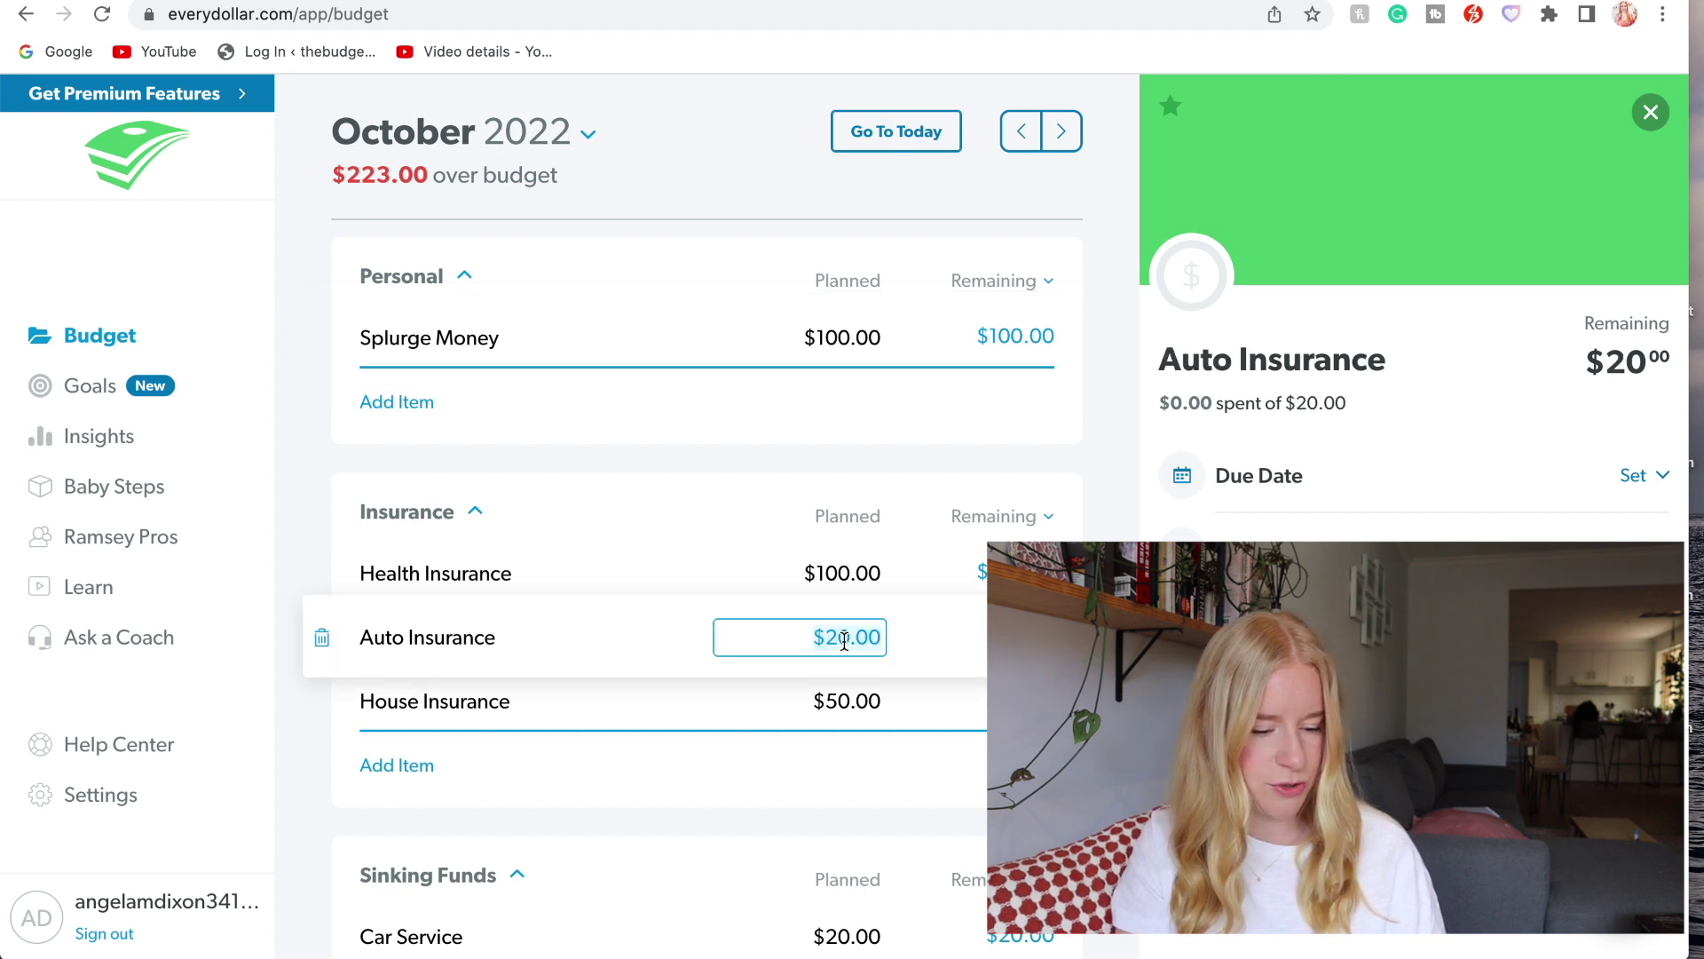
pyautogui.write('42')
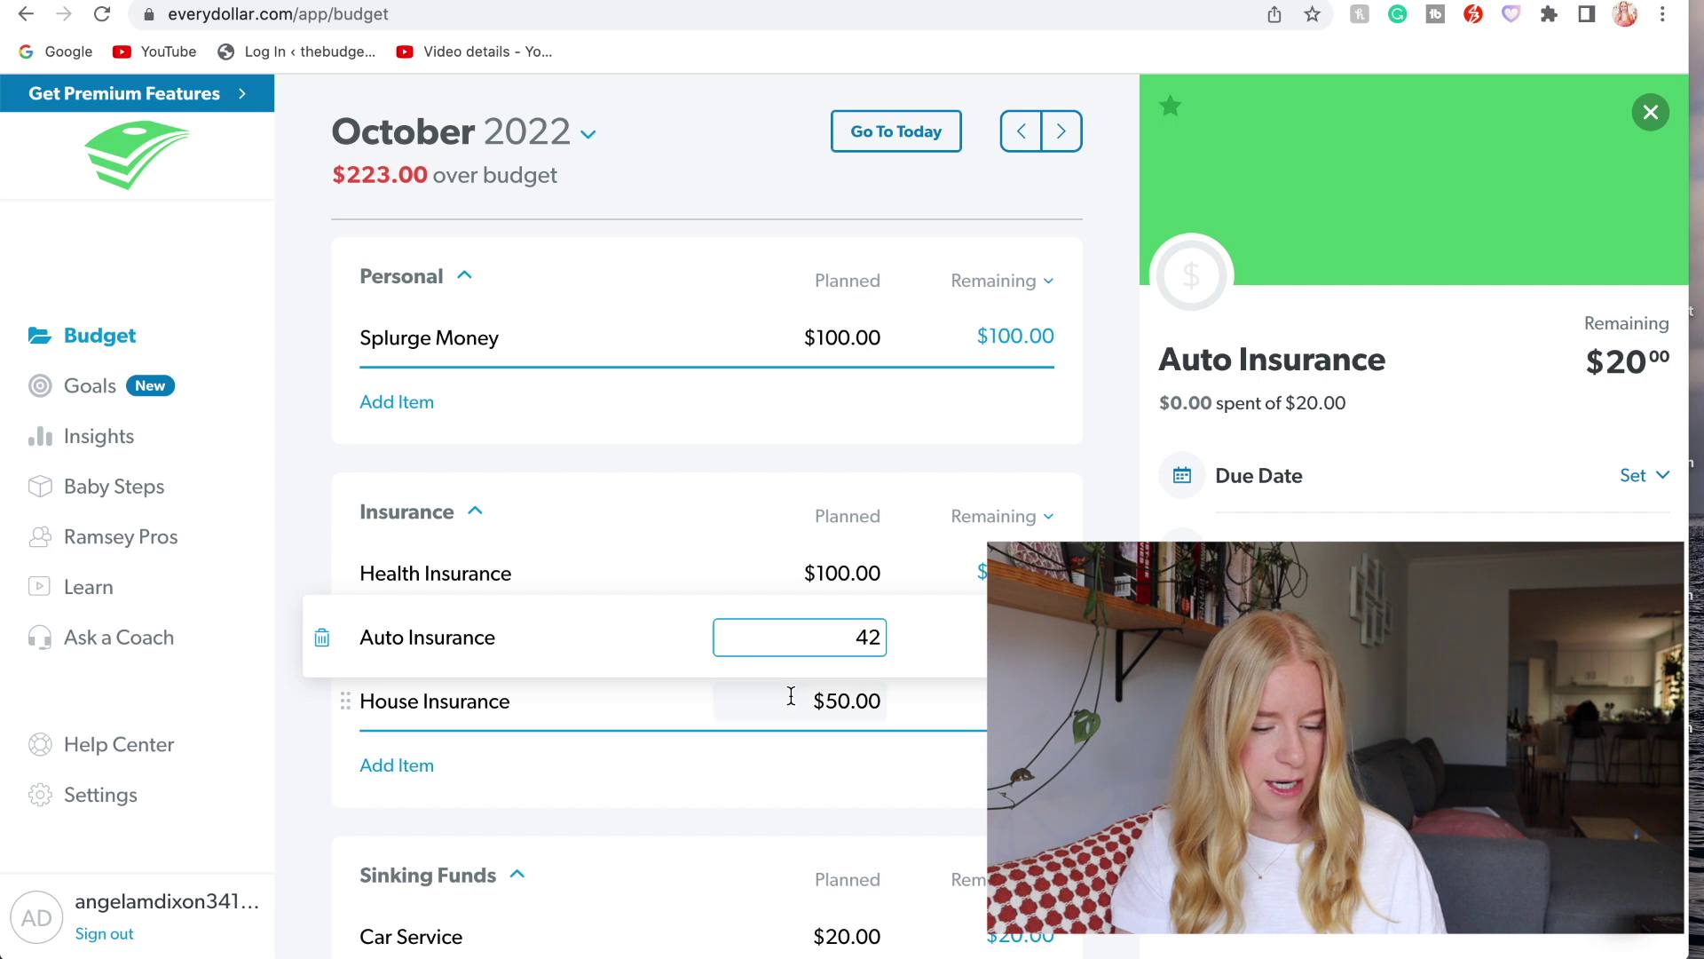
pyautogui.scroll(-2, 791, 694)
pyautogui.scroll(-2, 791, 699)
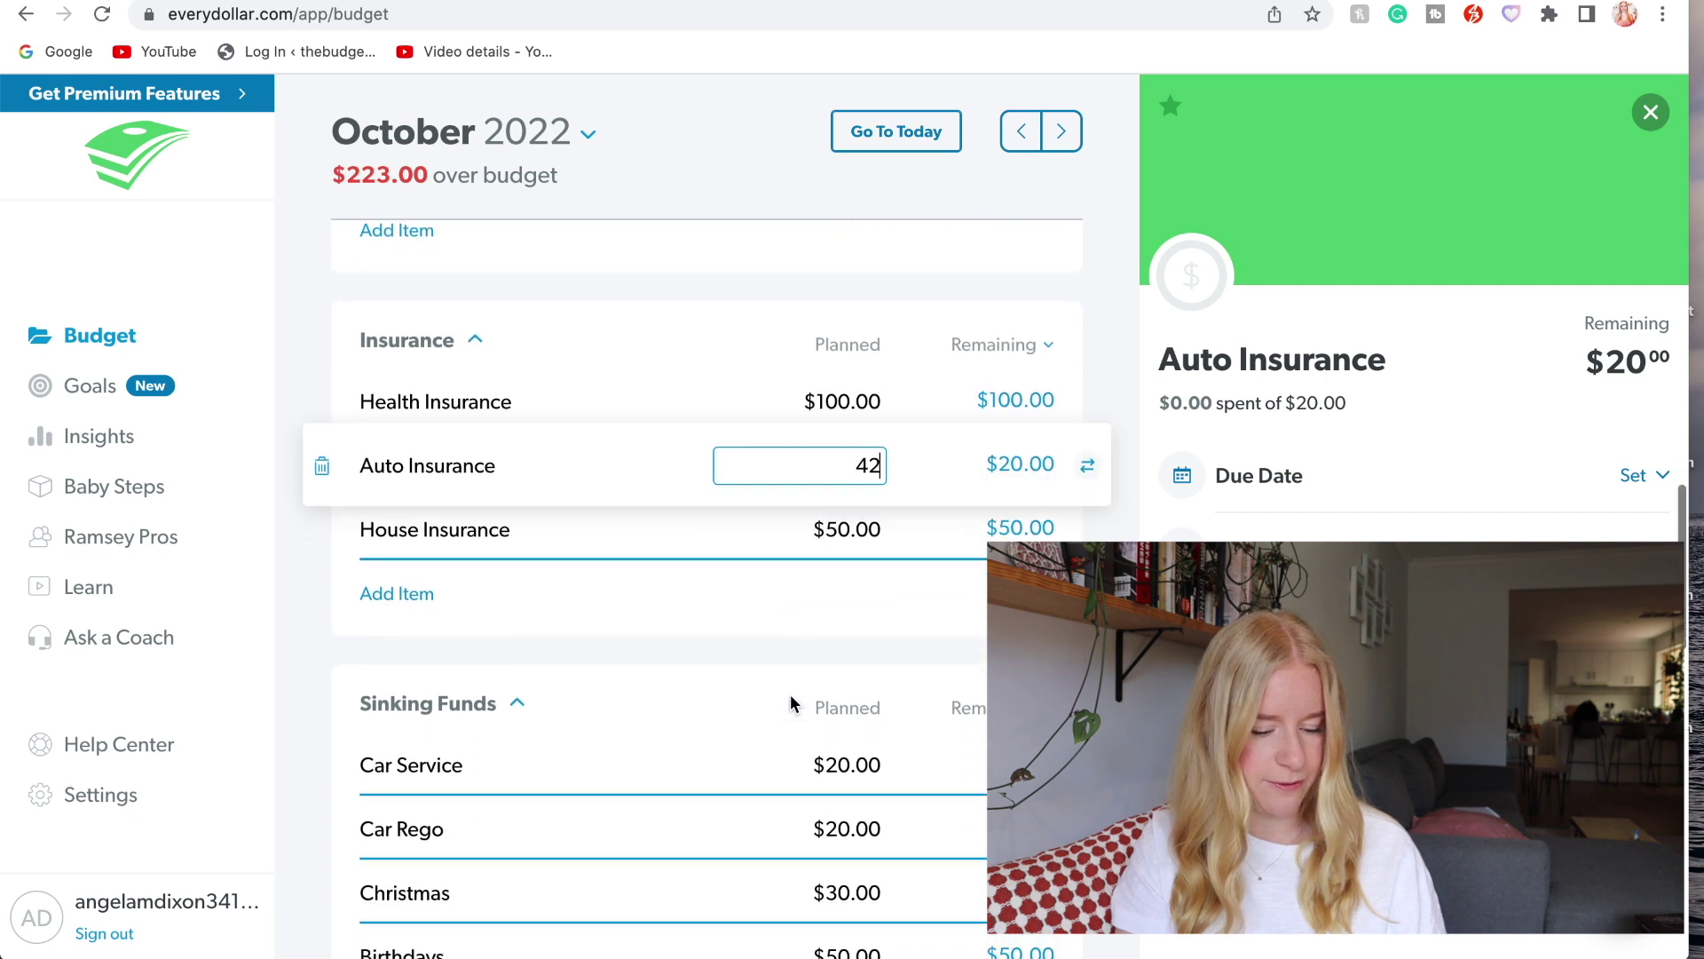
pyautogui.click(850, 802)
pyautogui.write('42')
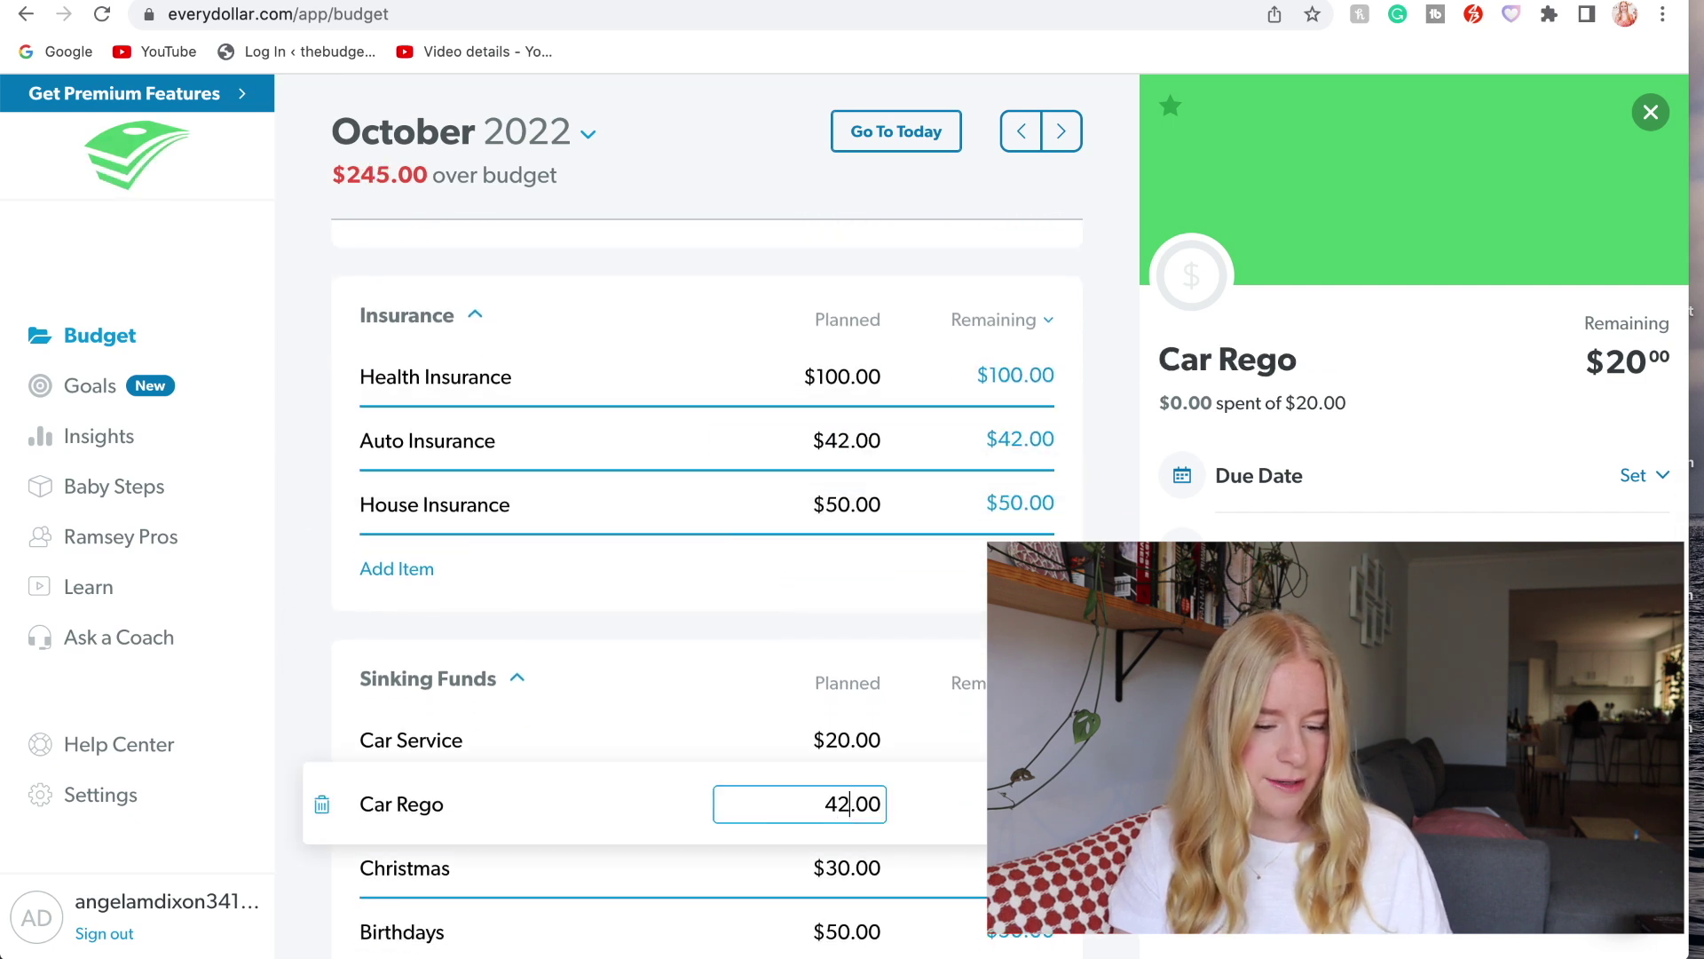
# - Check the home insurance figure in Notes and set the planned House Insurance amount to $35
pyautogui.click(852, 506)
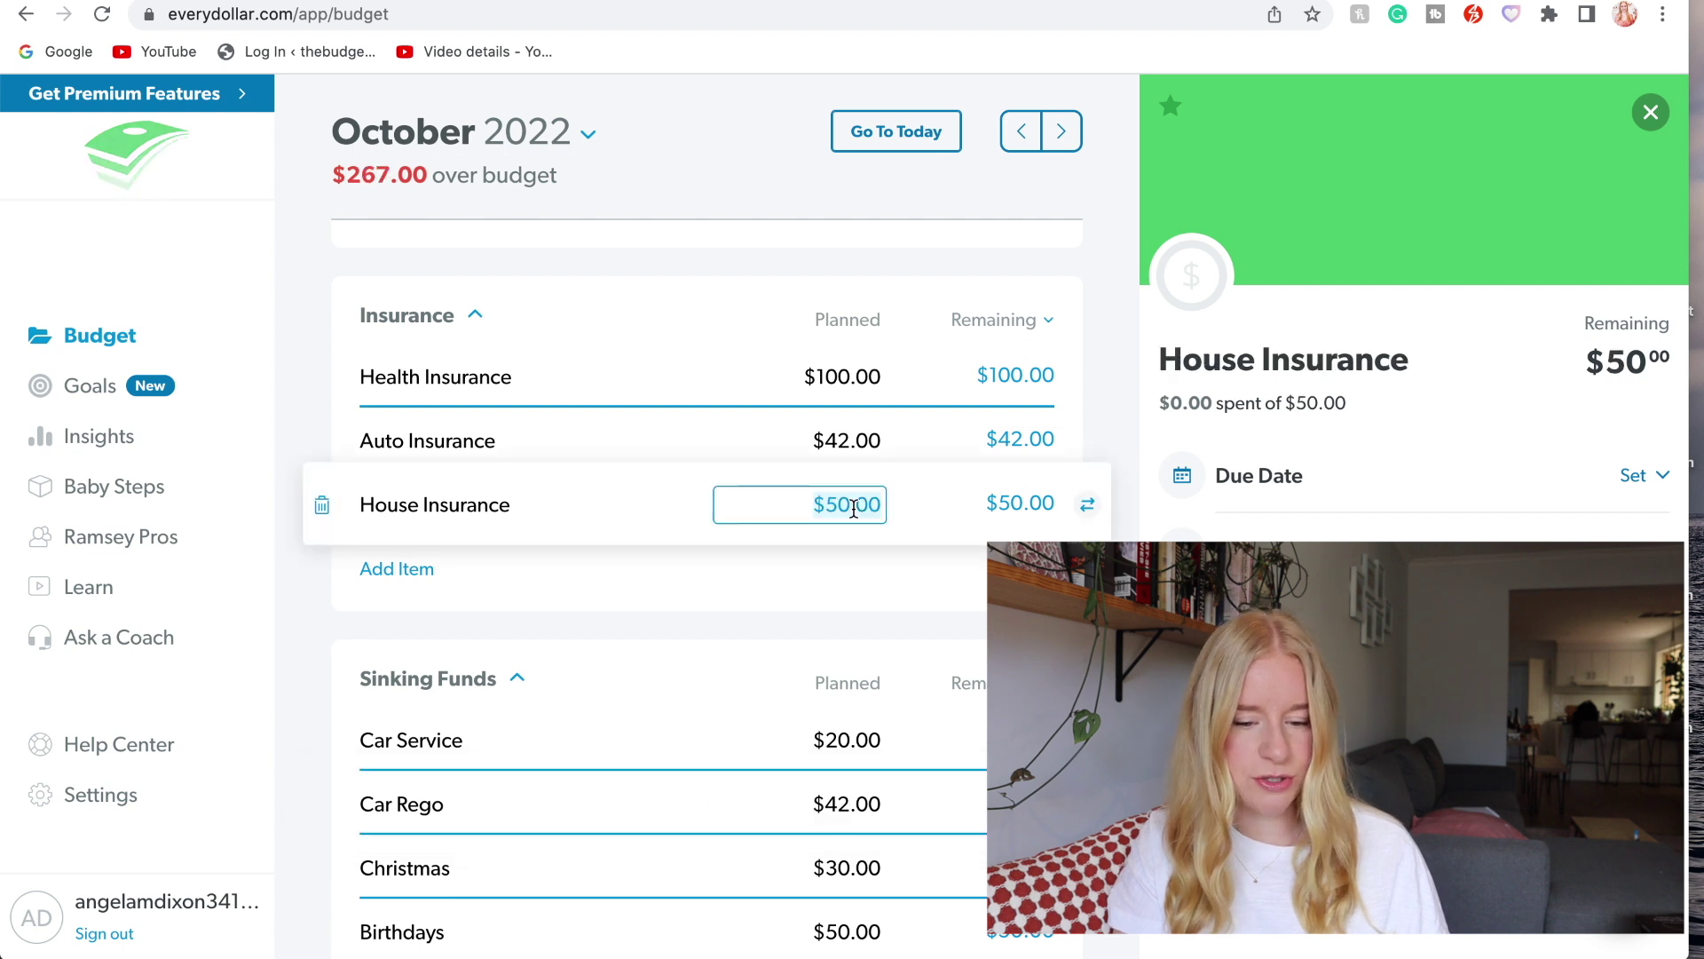
pyautogui.press('super+Tab')
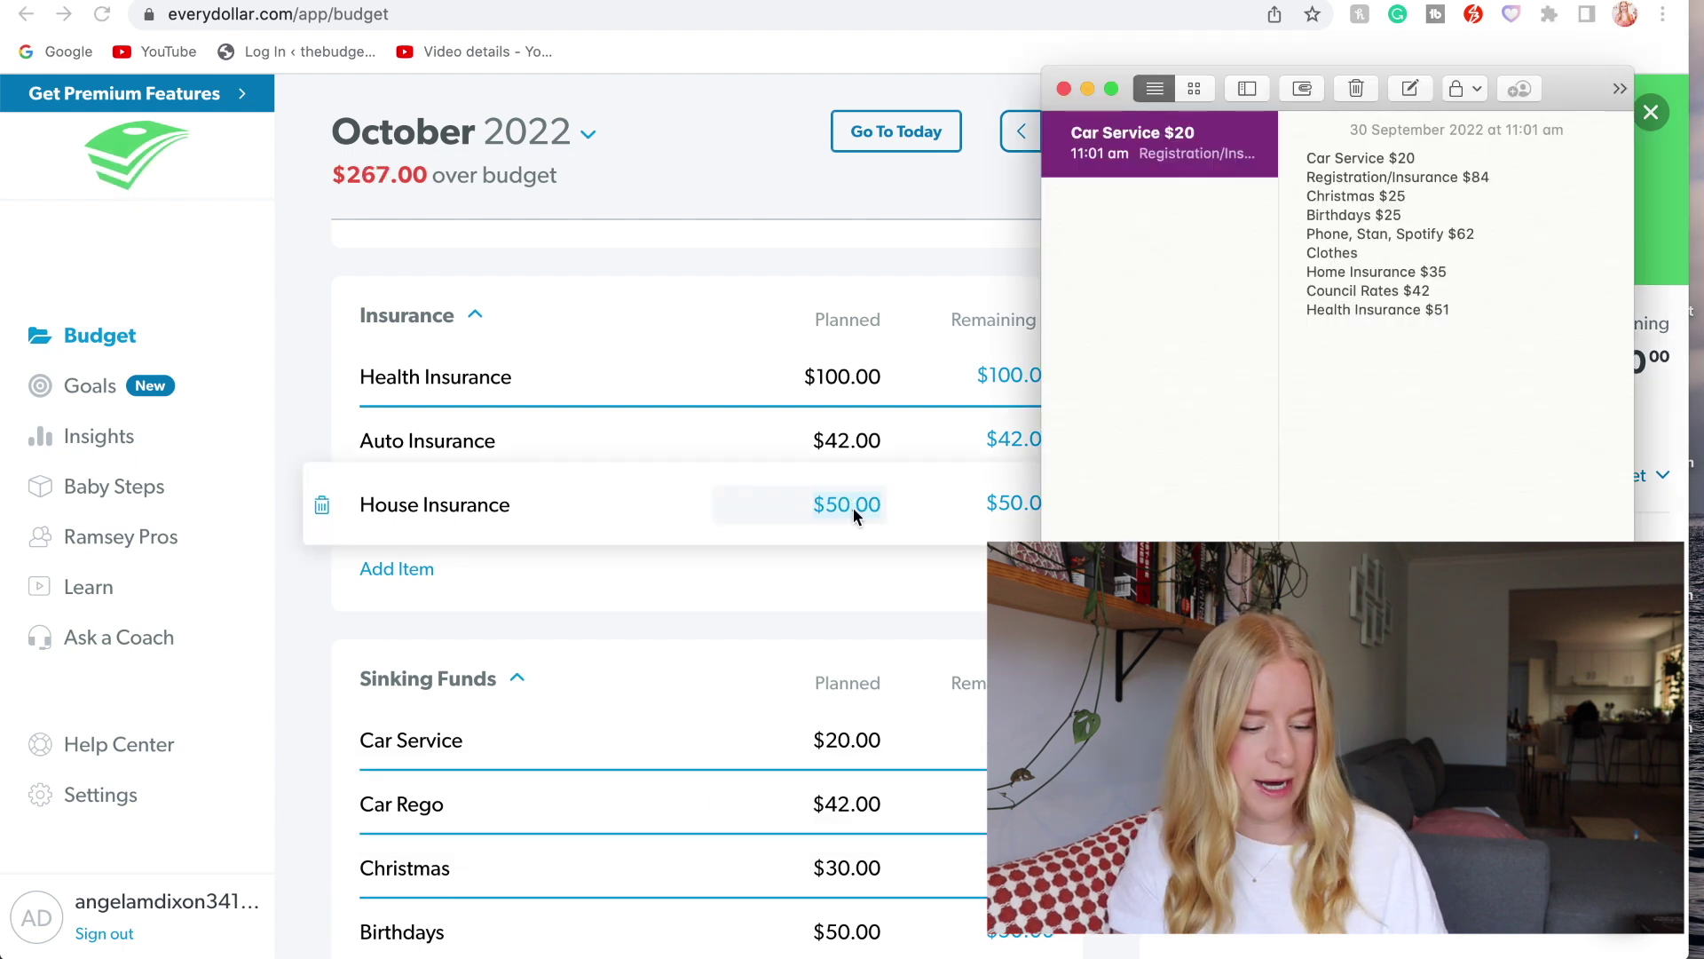
pyautogui.press('super+Tab')
pyautogui.write('35')
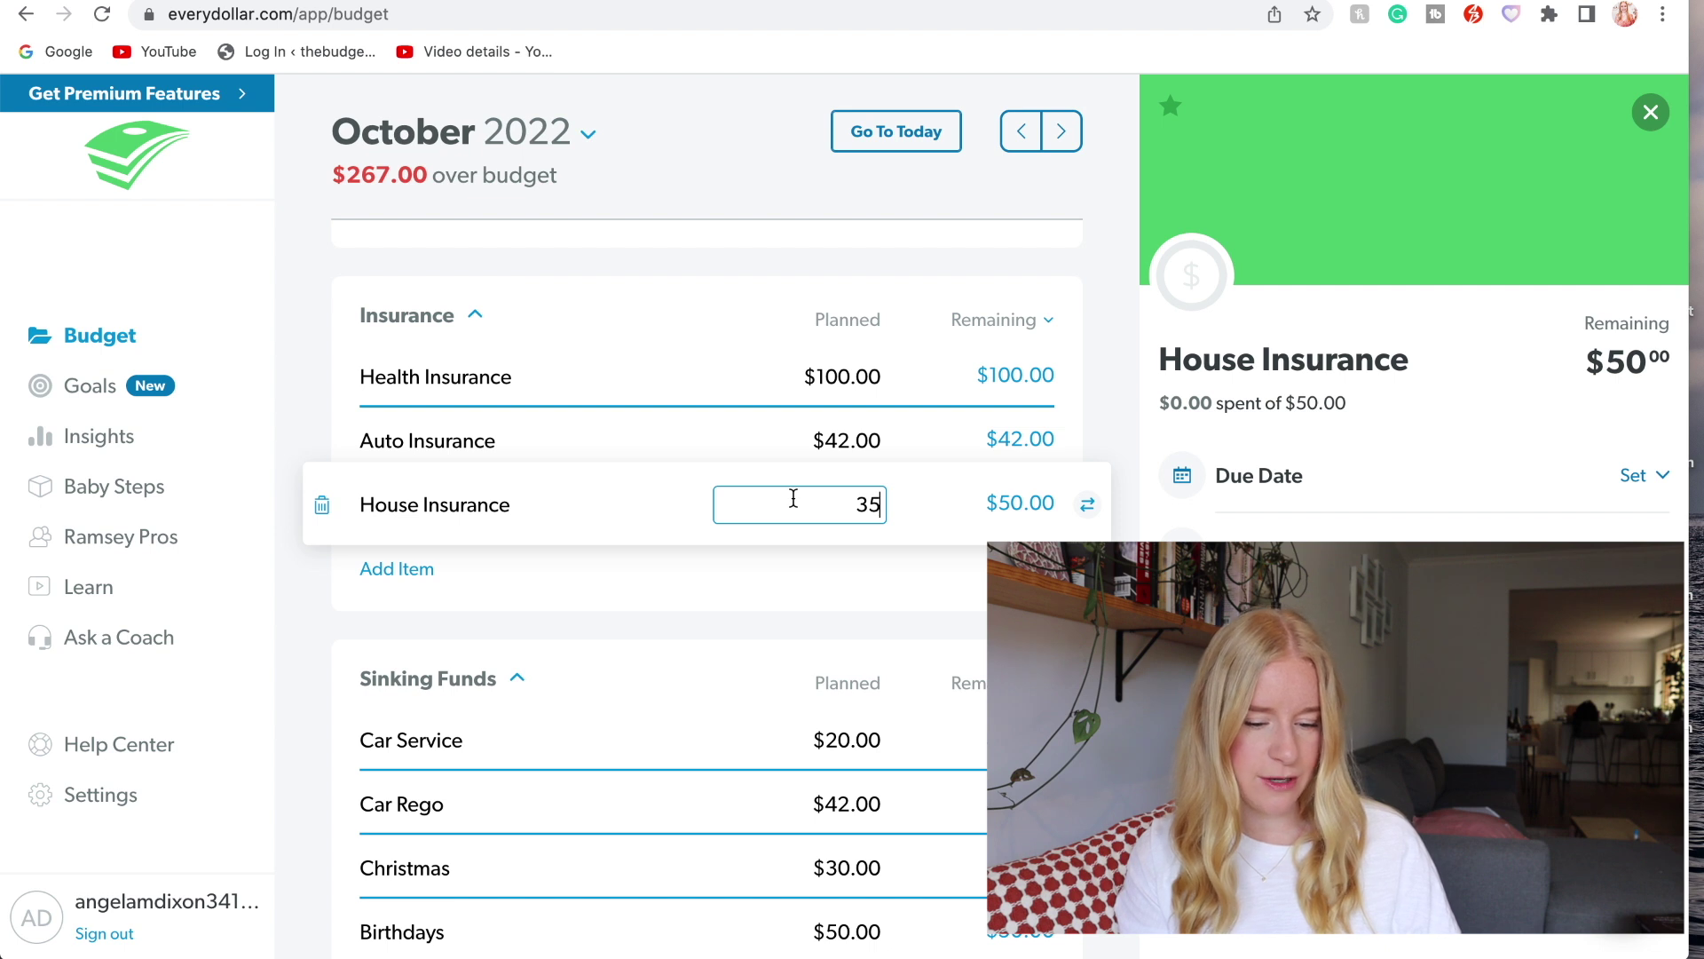
# - Consult the Notes list and set the planned Christmas and Birthdays sinking funds to $25 each
pyautogui.scroll(-2, 721, 605)
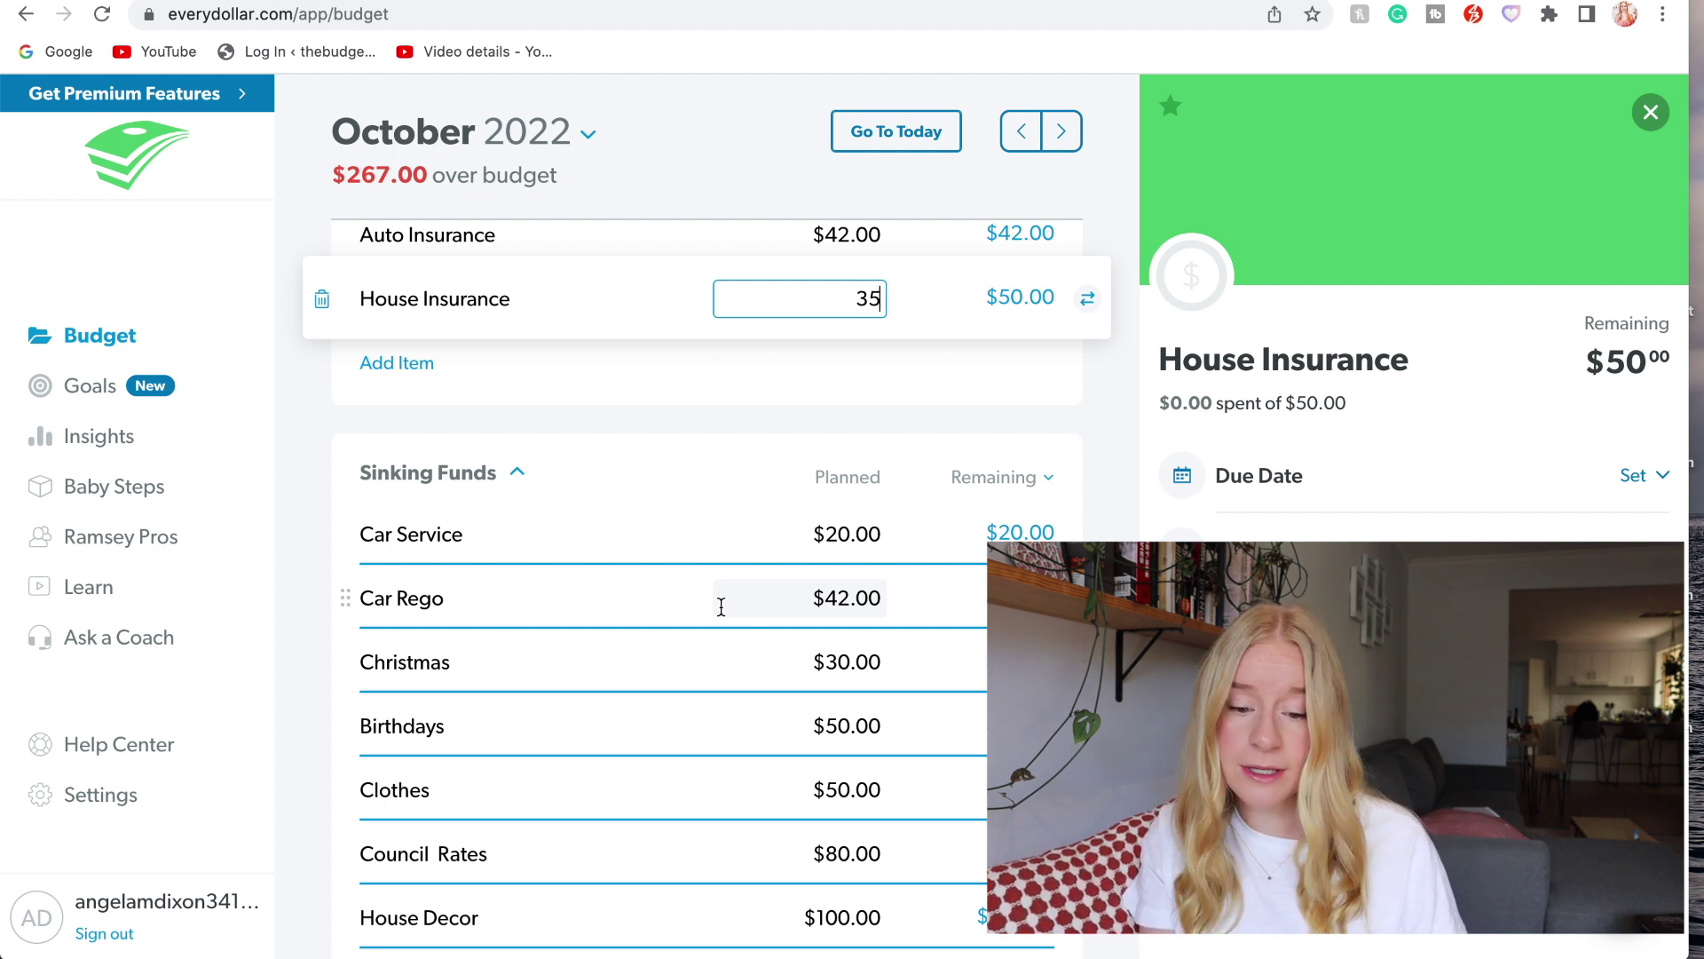
pyautogui.press('super+Tab')
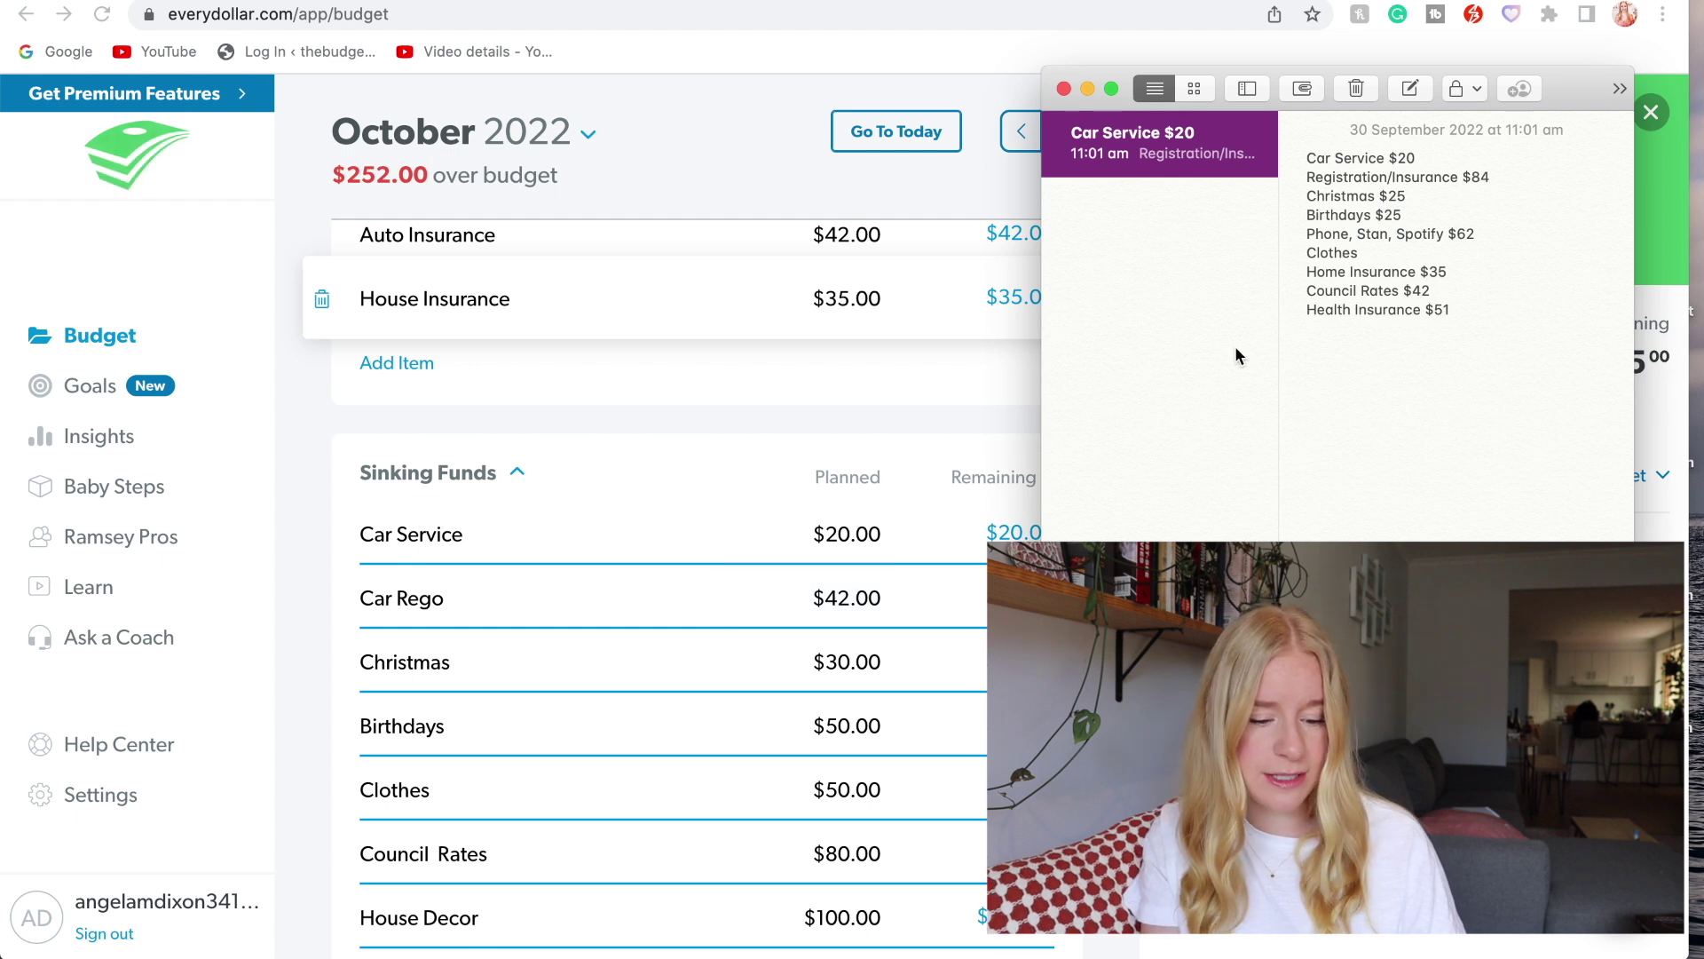
pyautogui.press('super+Tab')
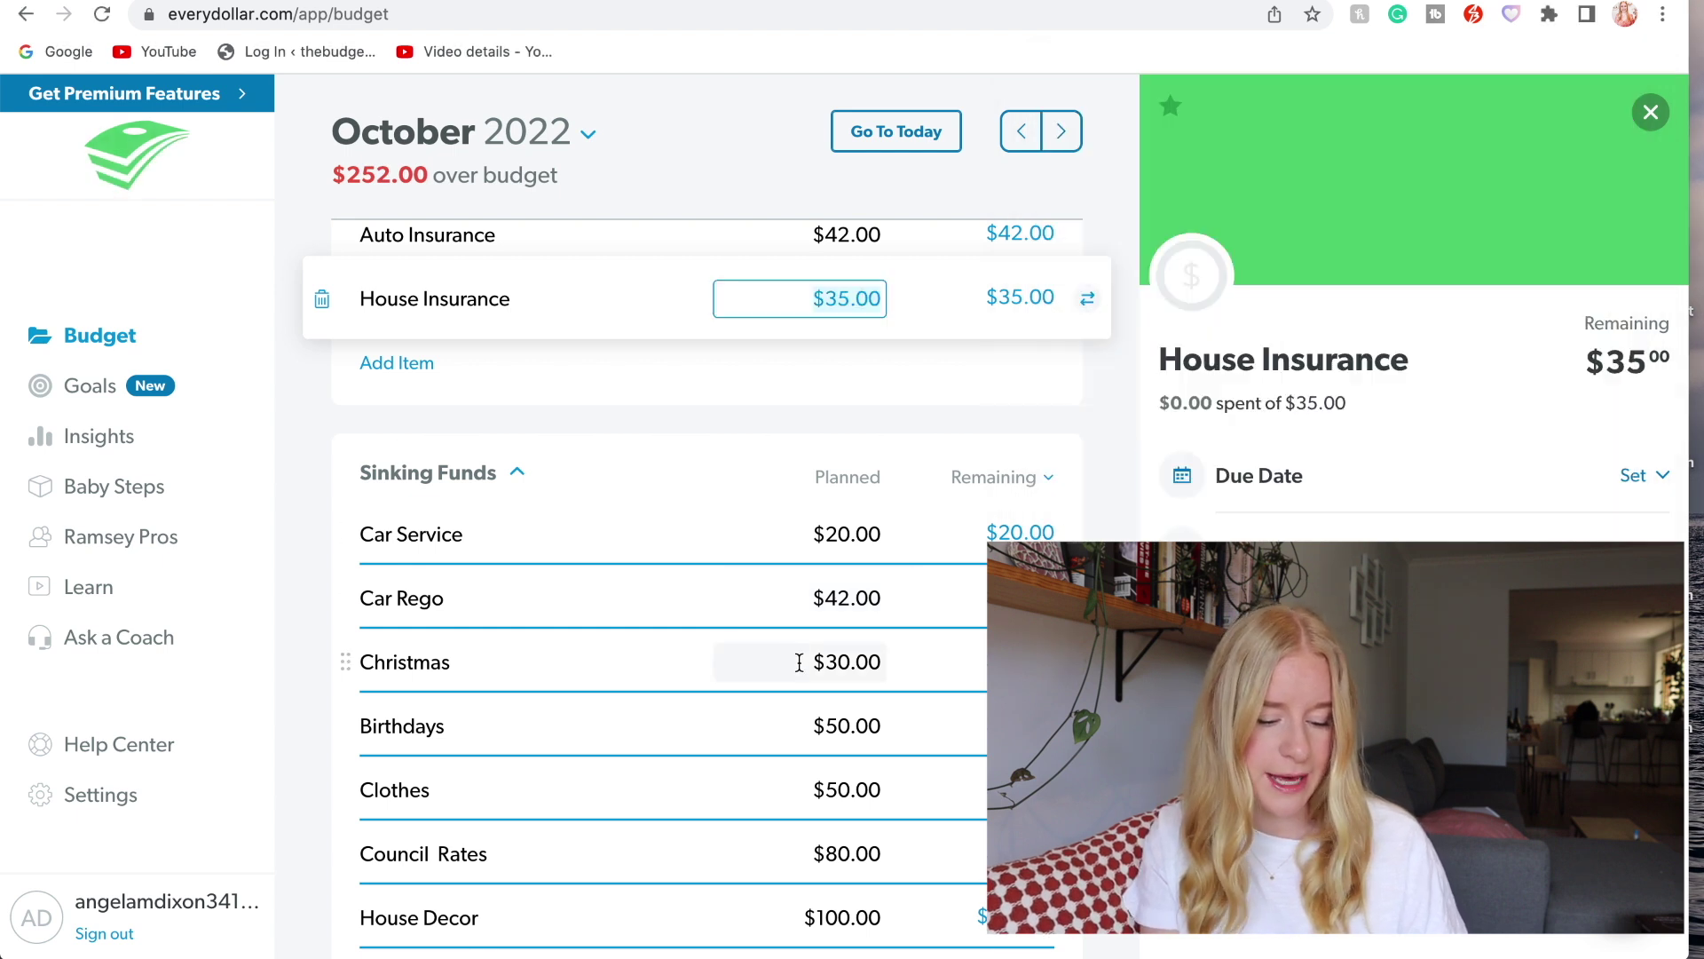
pyautogui.click(852, 658)
pyautogui.write('25')
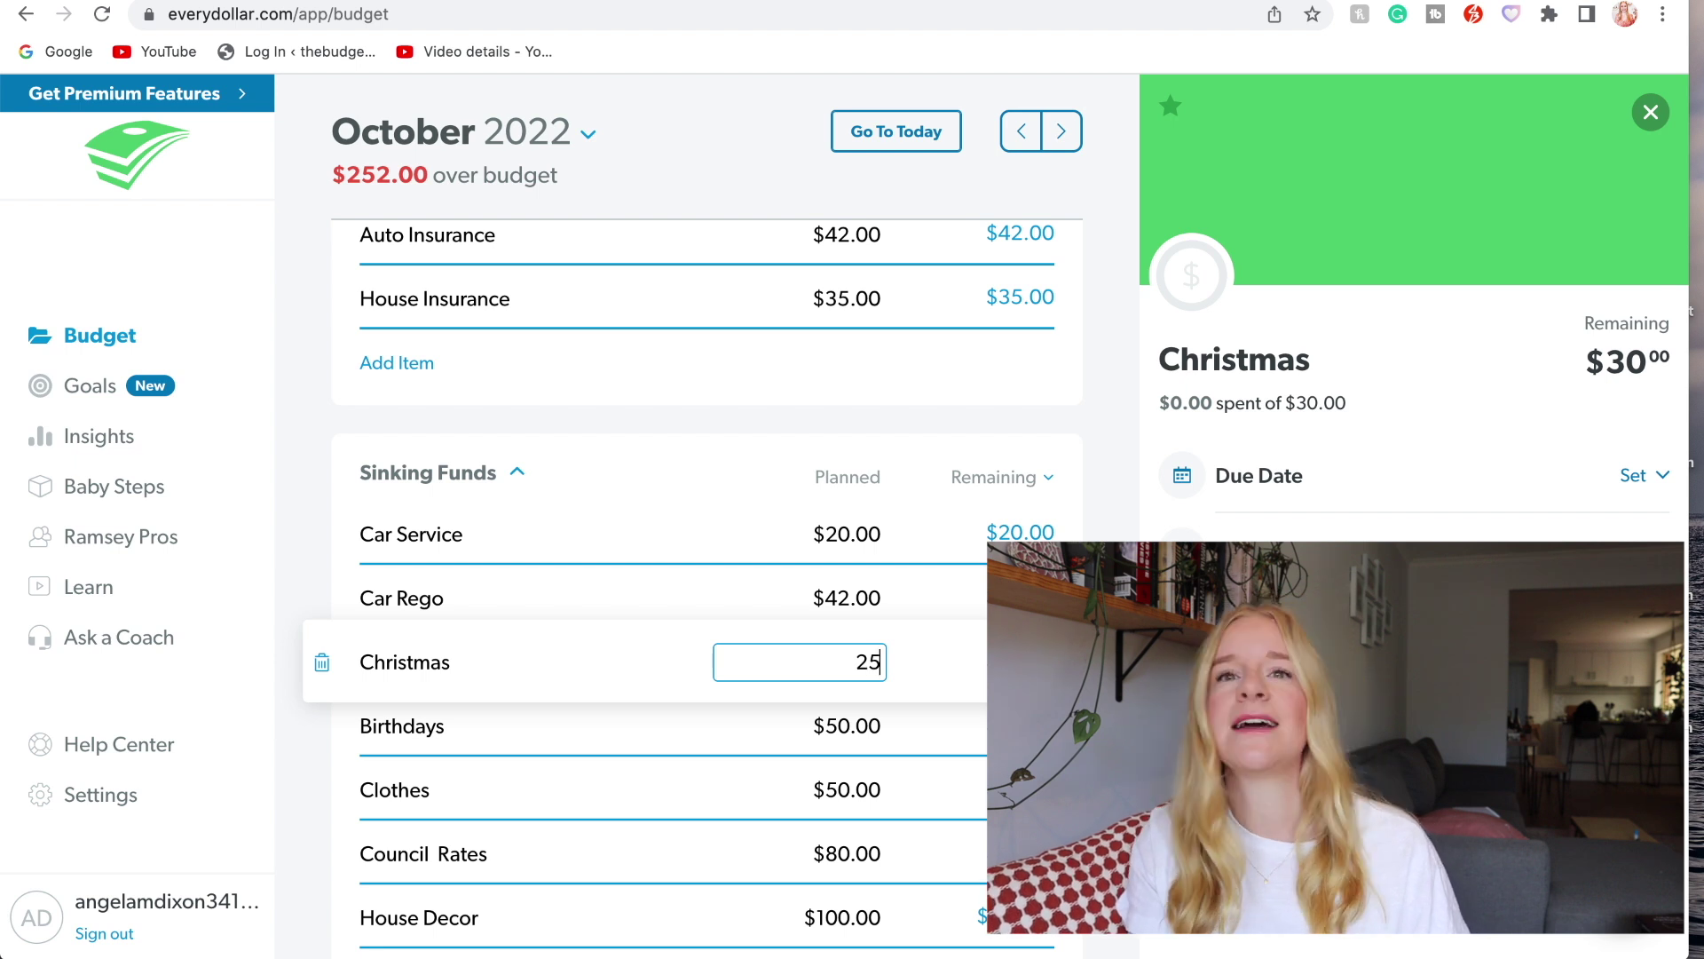
pyautogui.click(852, 728)
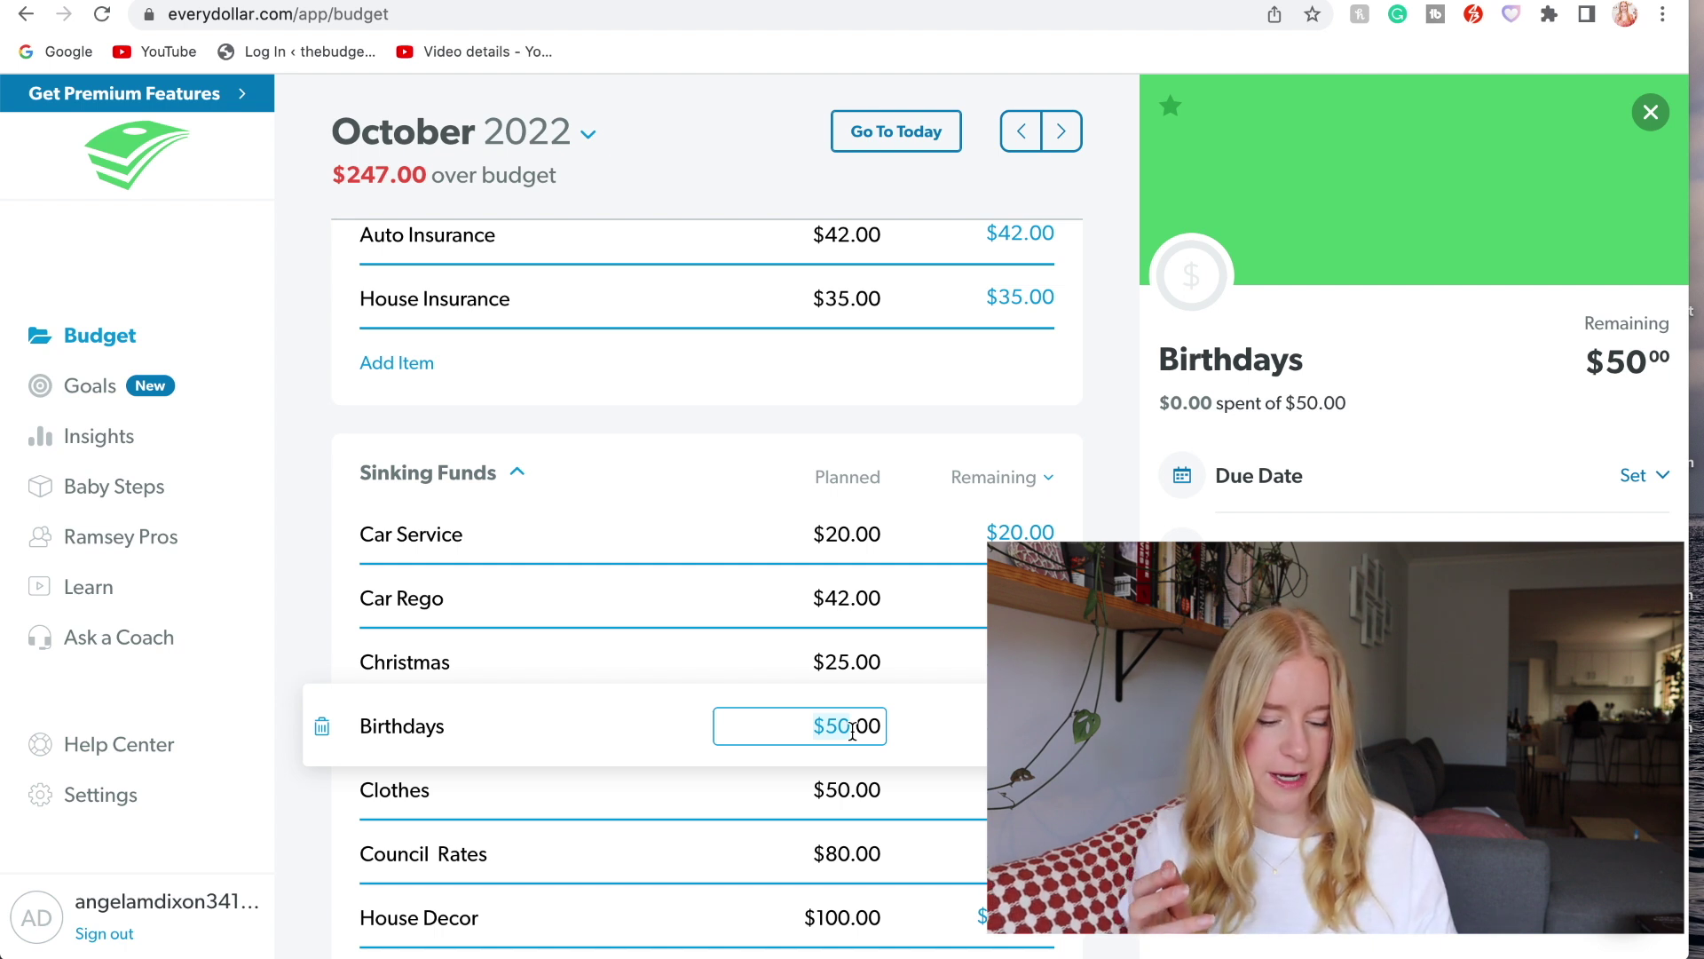
pyautogui.write('25')
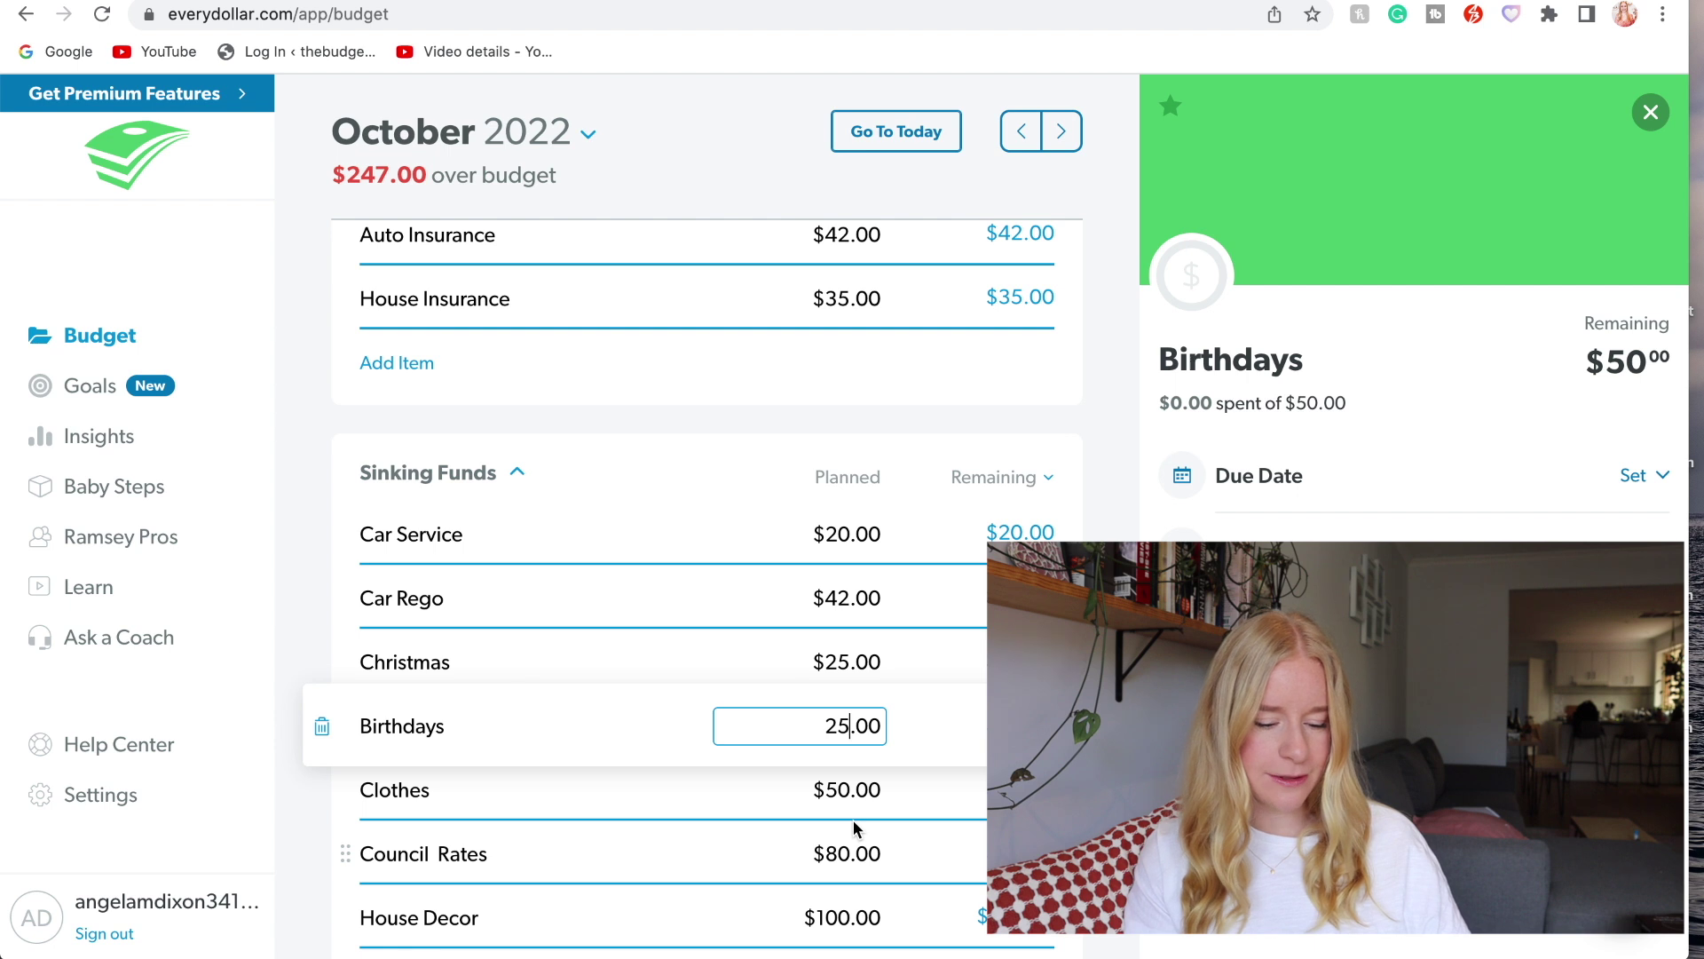
pyautogui.click(837, 854)
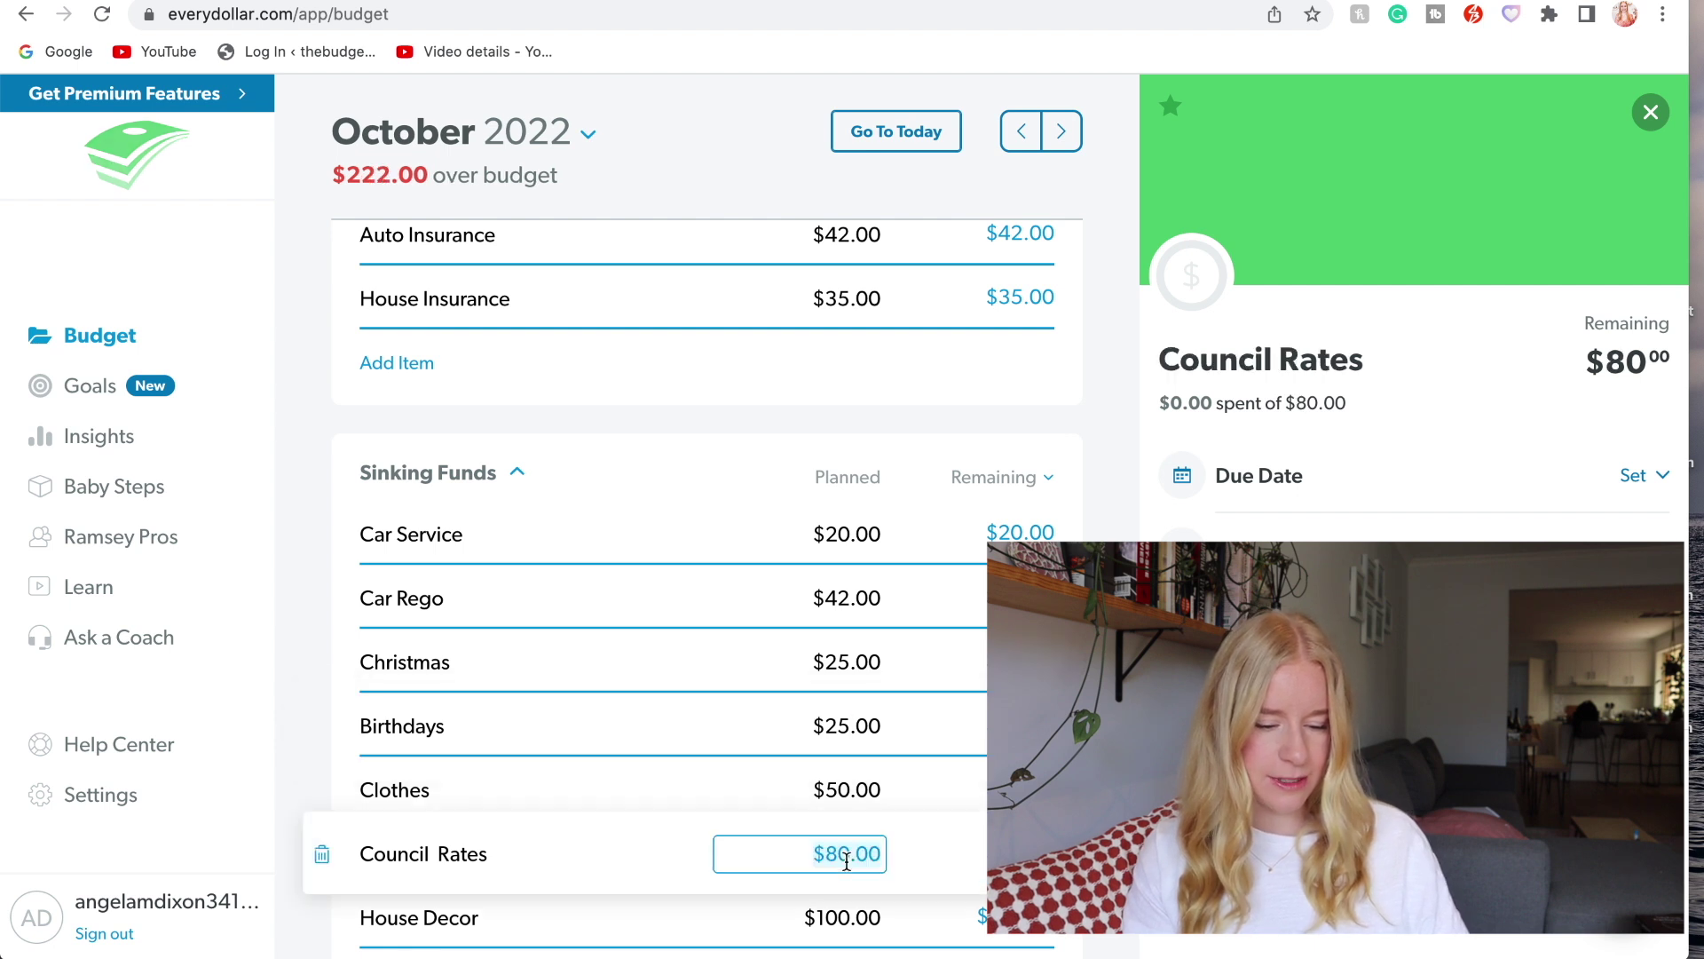
pyautogui.press('super+Tab')
pyautogui.click(845, 860)
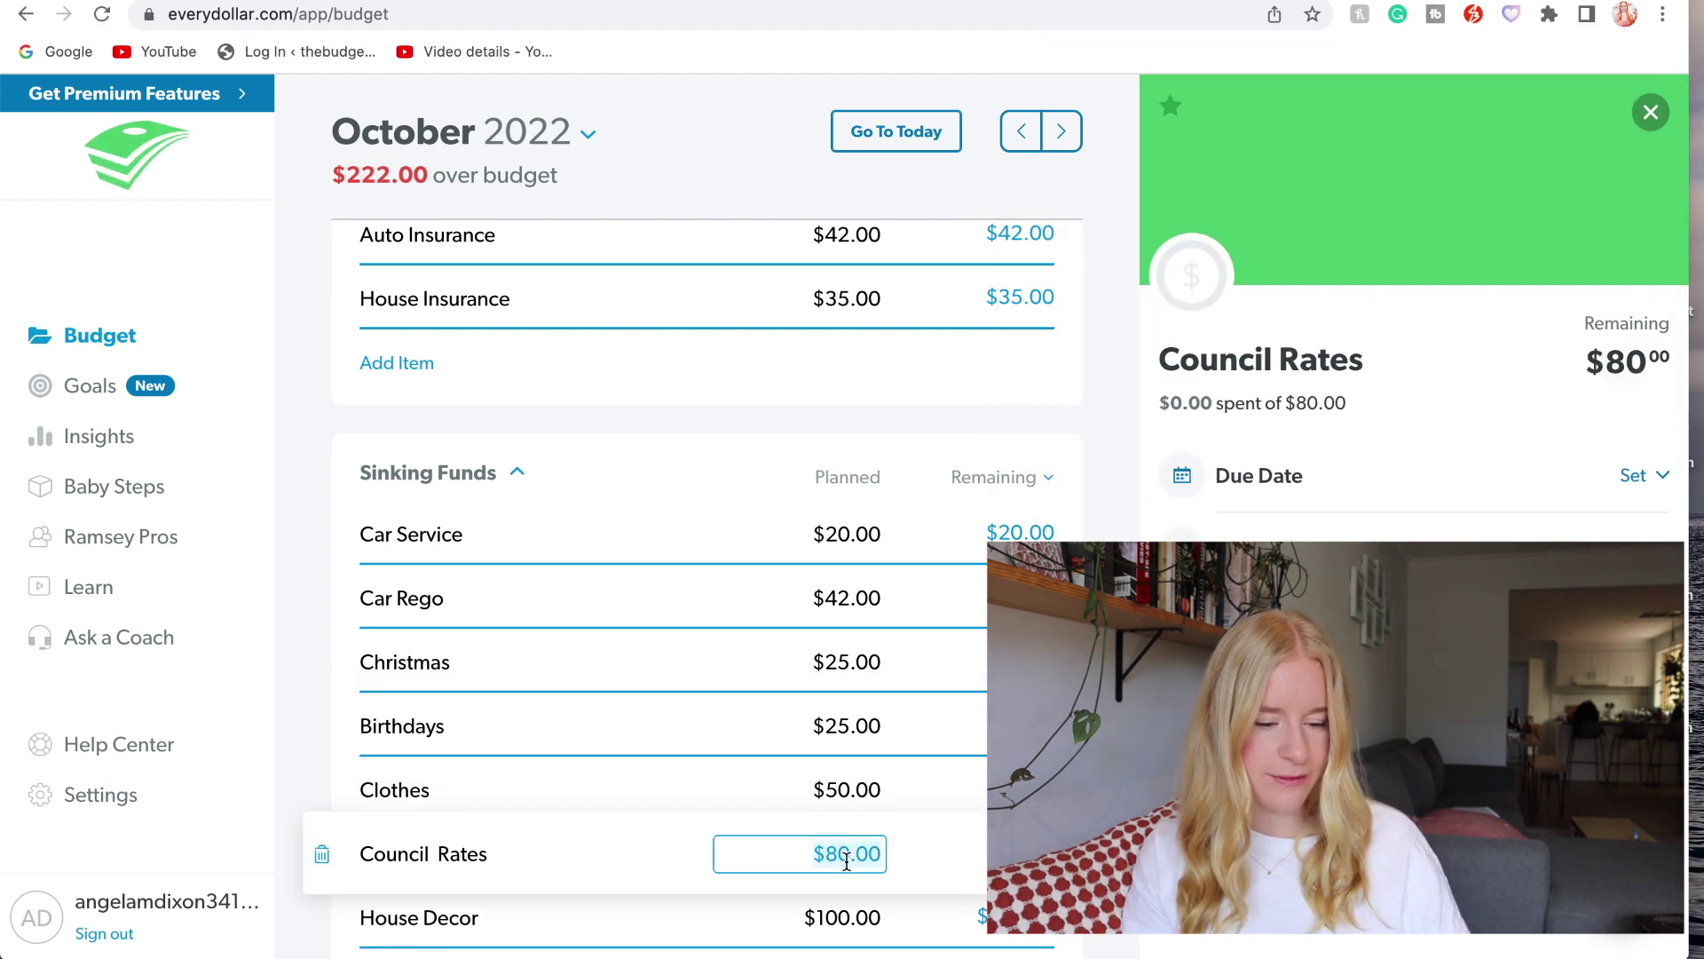
# - Set the planned Auto Insurance amount to $84 and House Insurance to $70
pyautogui.scroll(3, 816, 604)
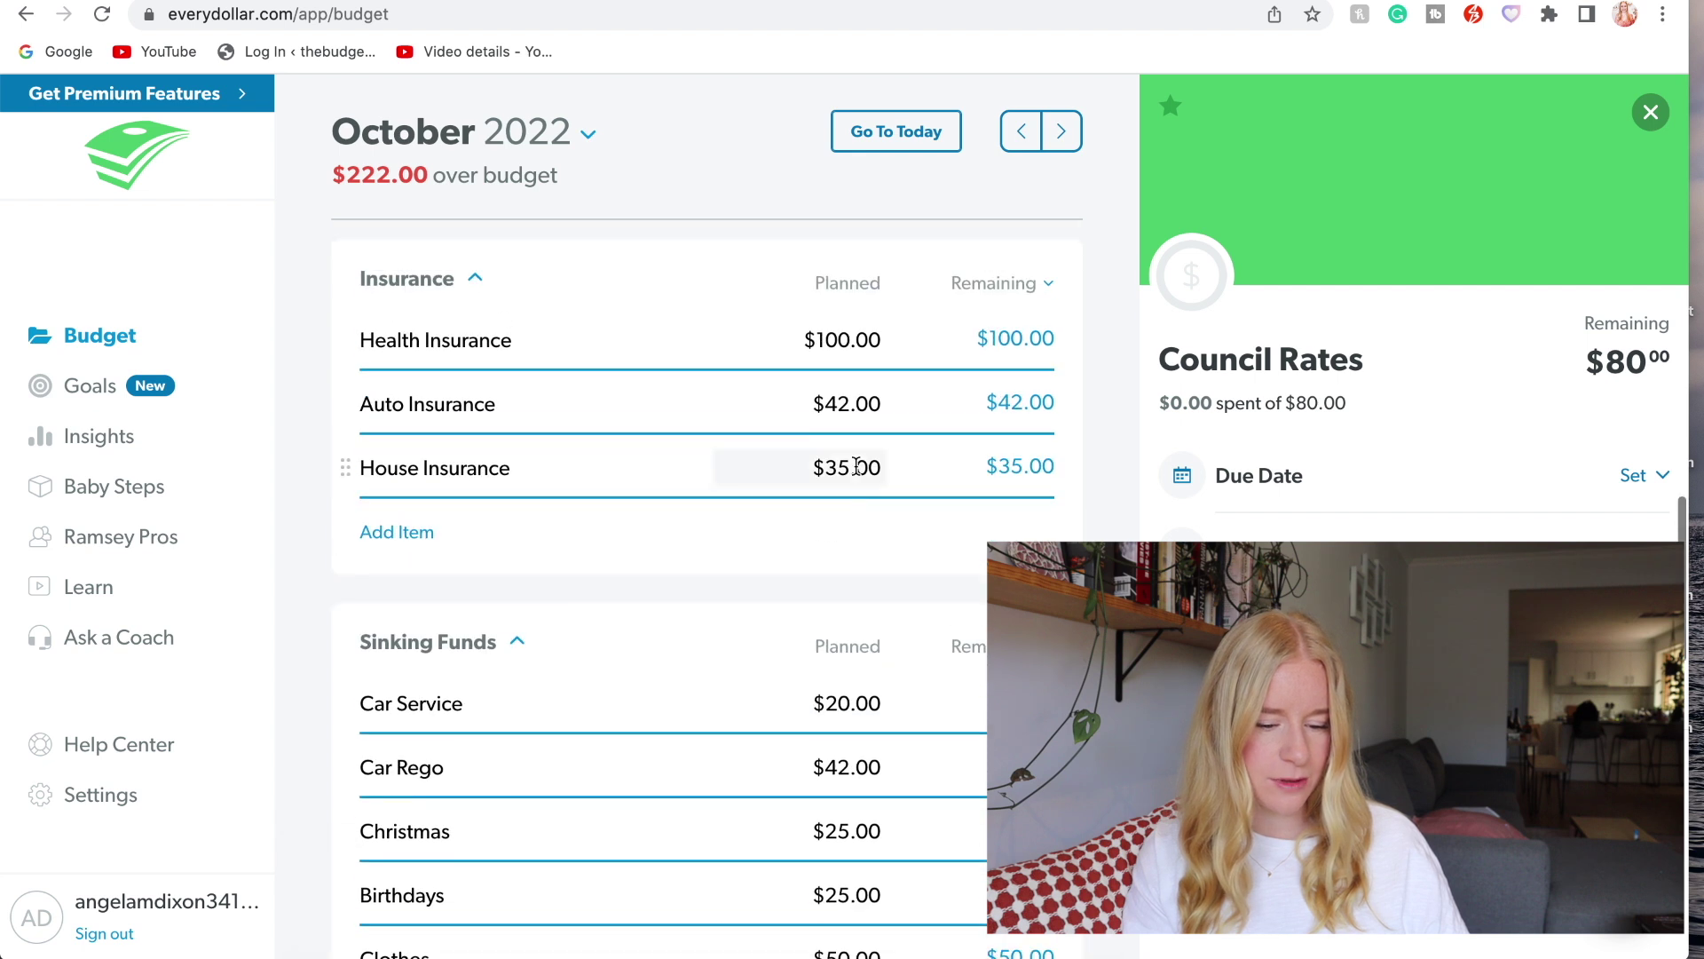
pyautogui.doubleClick(844, 404)
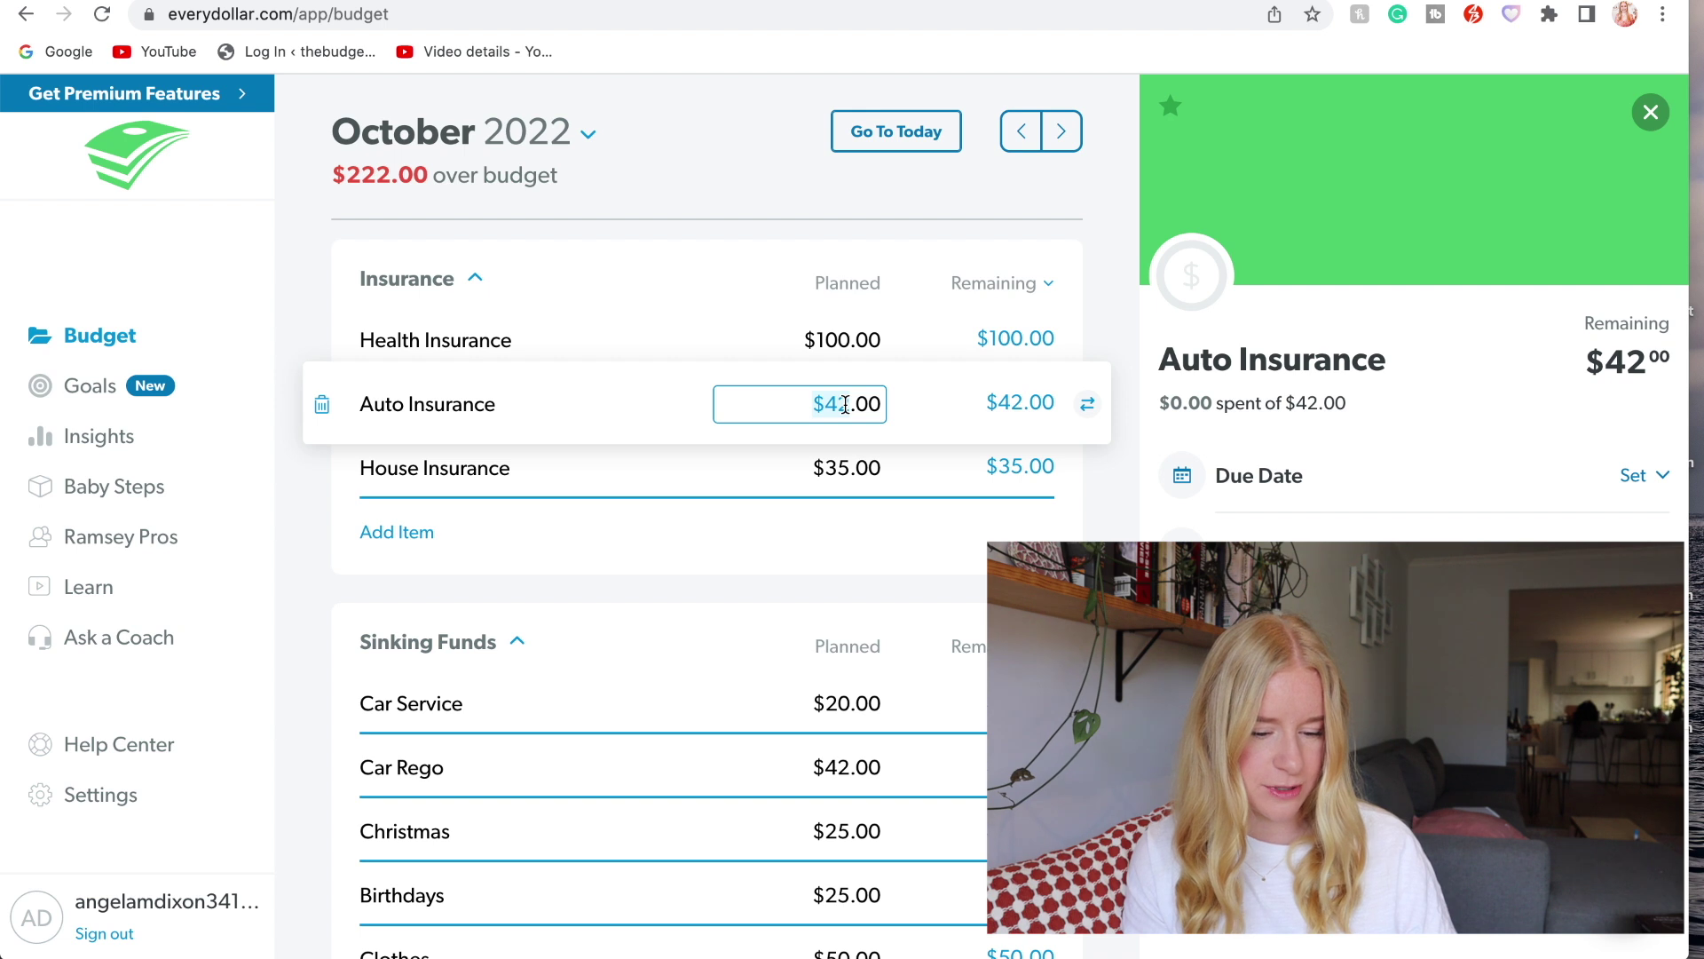
pyautogui.write('84')
pyautogui.click(847, 452)
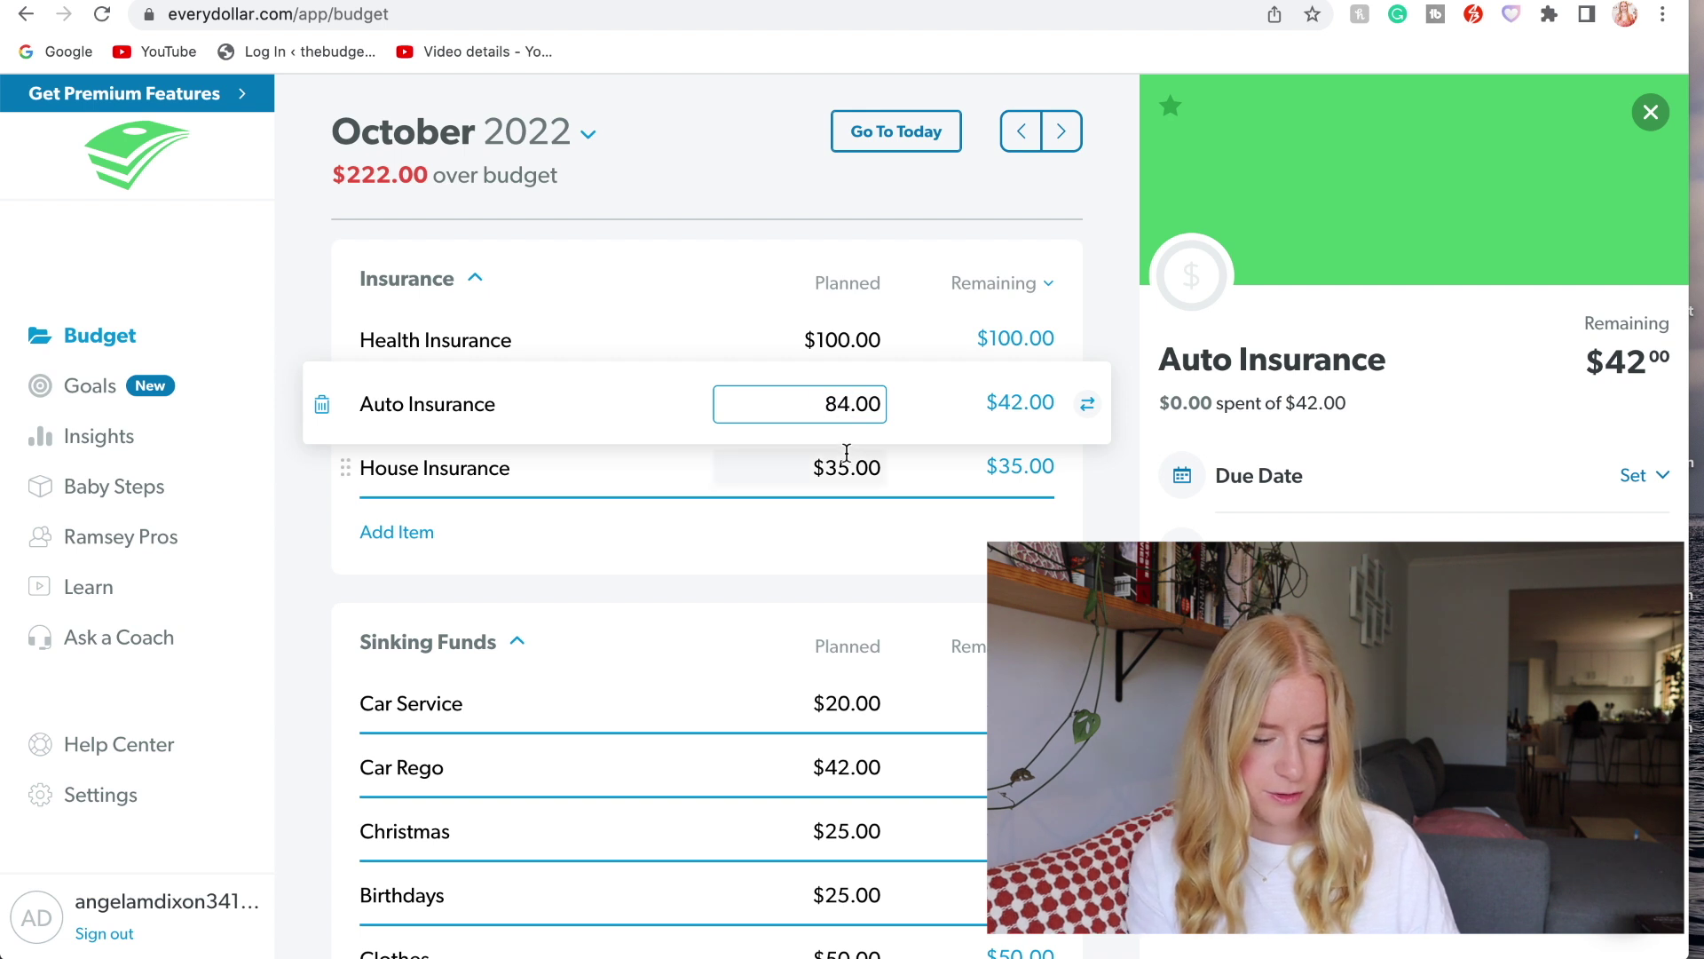
pyautogui.doubleClick(848, 465)
pyautogui.write('70')
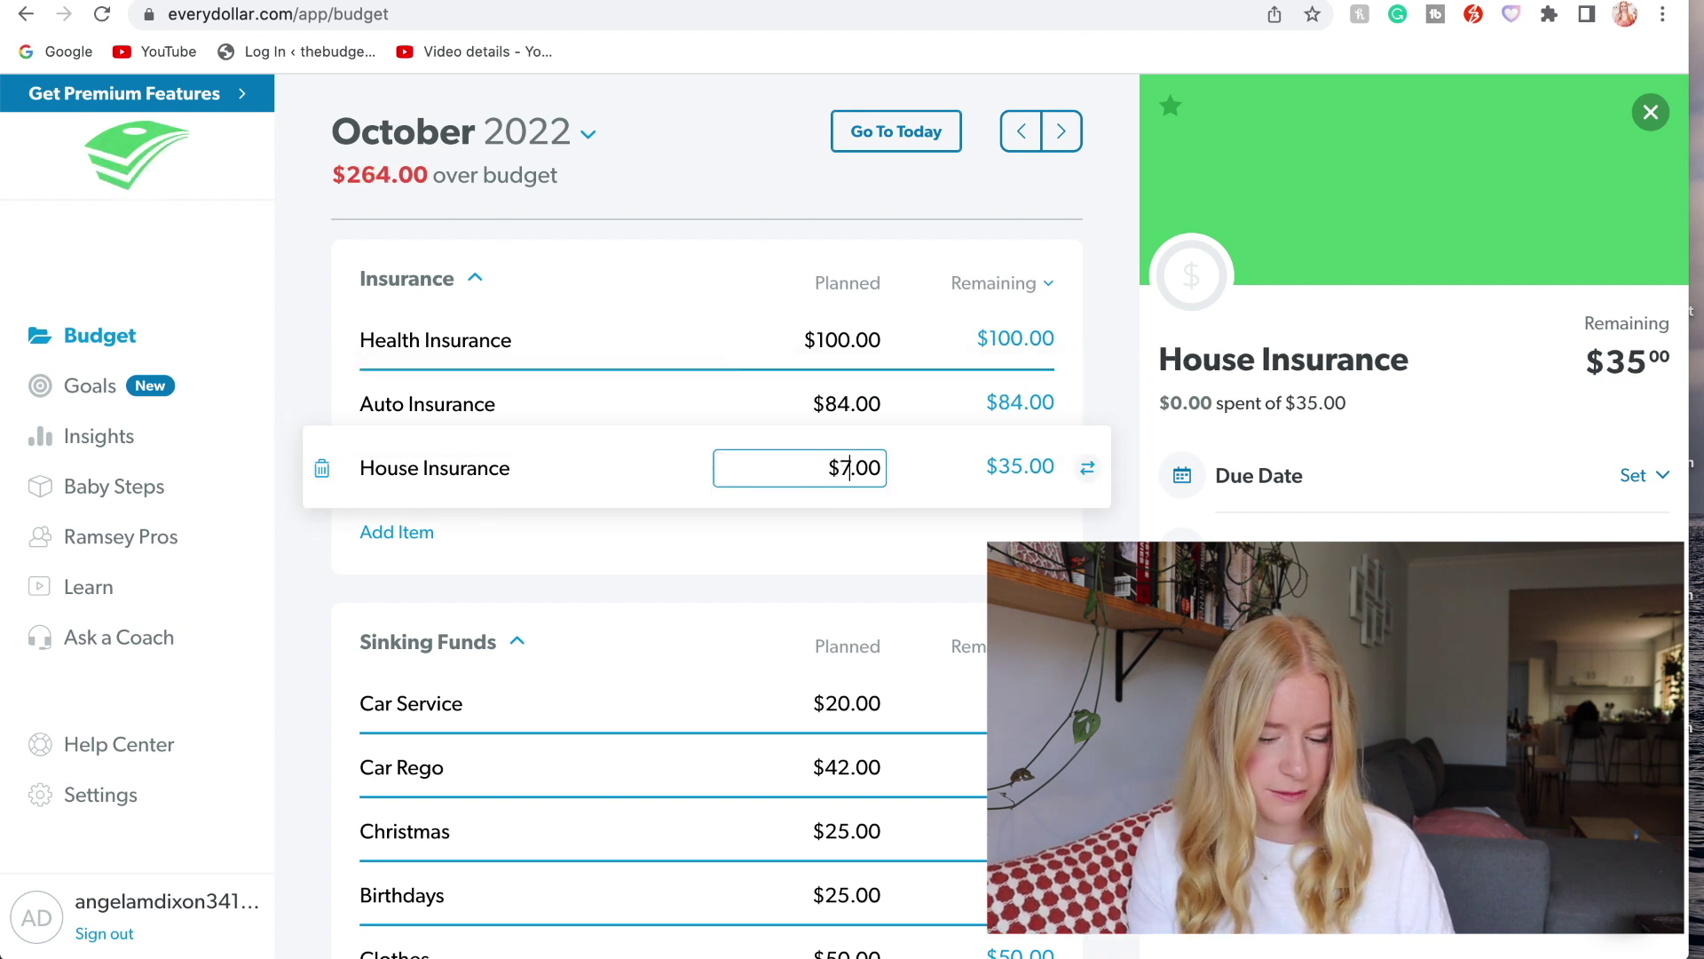
# - Set the planned sinking fund amounts for Car Service to $40 and Car Rego to $84
pyautogui.doubleClick(847, 703)
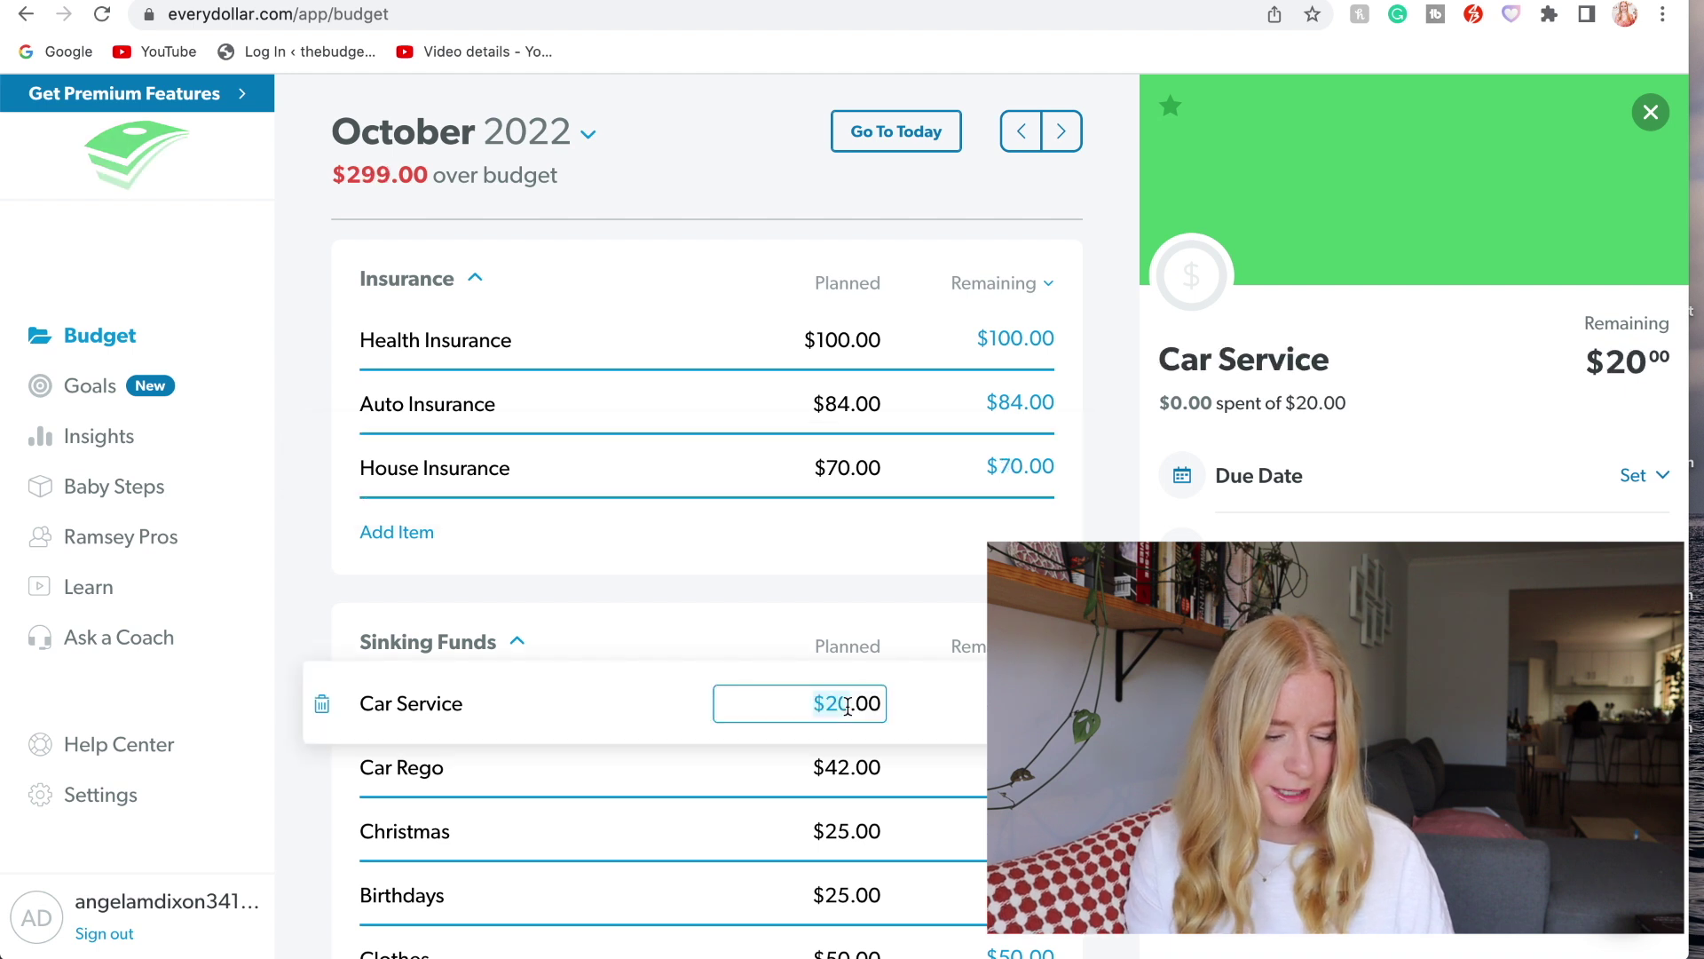
pyautogui.write('40')
pyautogui.doubleClick(850, 769)
pyautogui.press('BackSpace')
pyautogui.write('84')
# - Set the planned Christmas and Birthdays sinking funds to $50 each
pyautogui.doubleClick(851, 825)
pyautogui.press('BackSpace')
pyautogui.write('50')
pyautogui.scroll(-3, 851, 831)
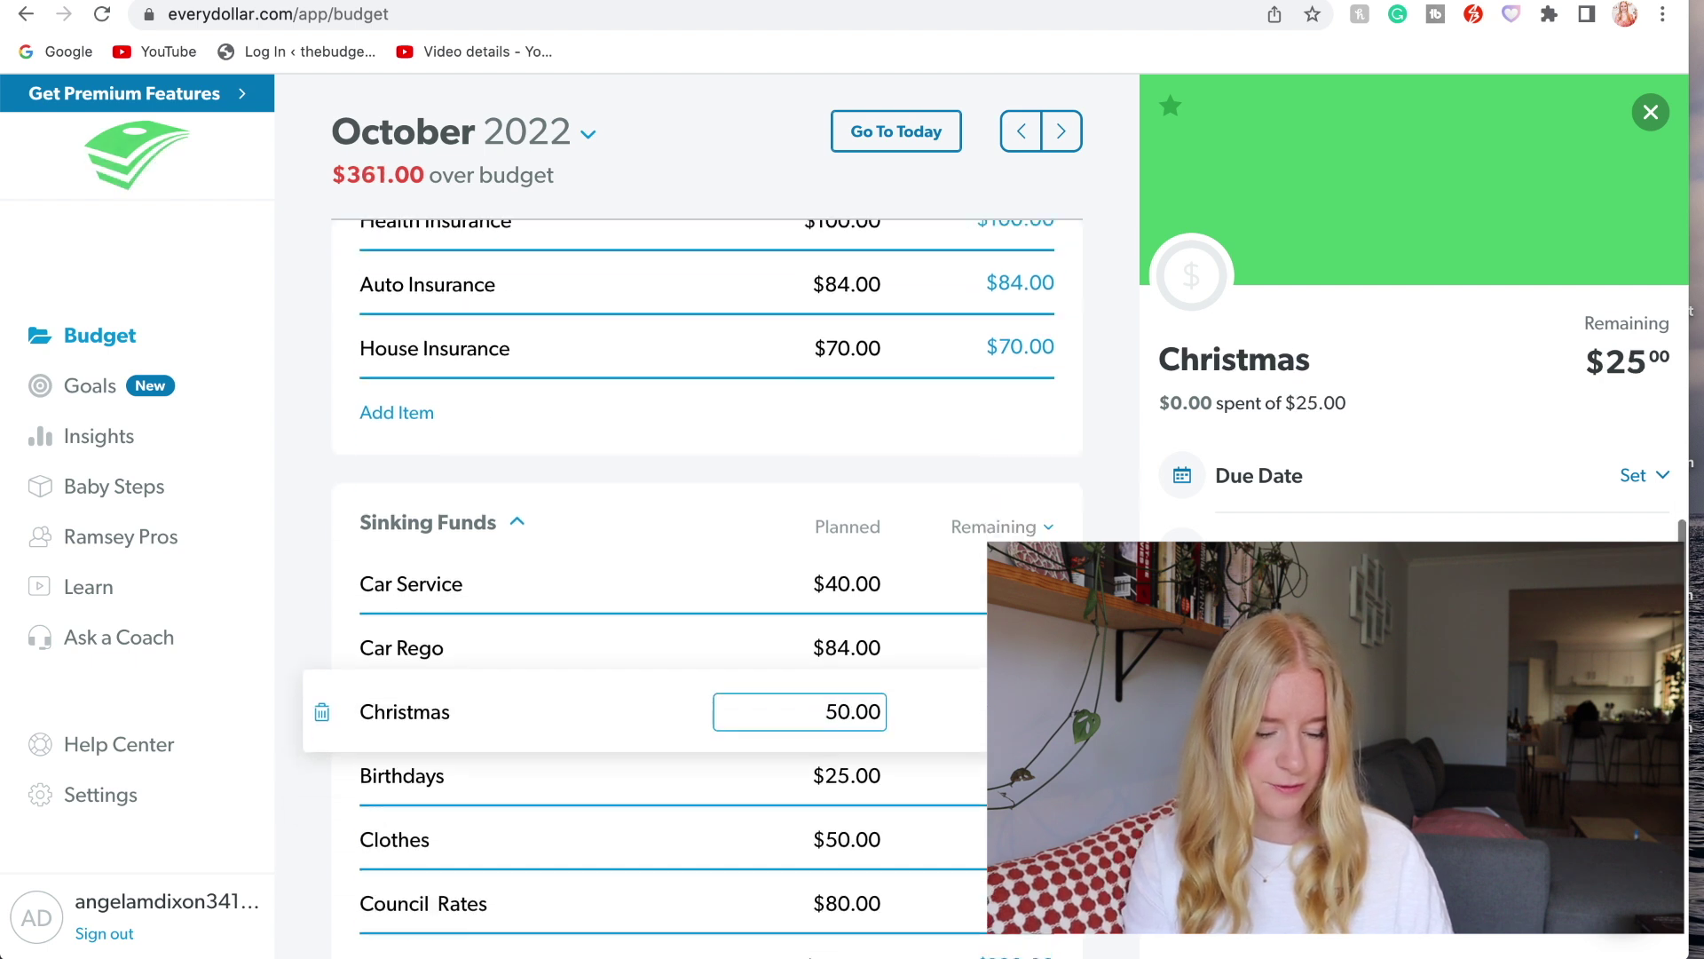
pyautogui.doubleClick(849, 752)
pyautogui.press('BackSpace')
pyautogui.write('50')
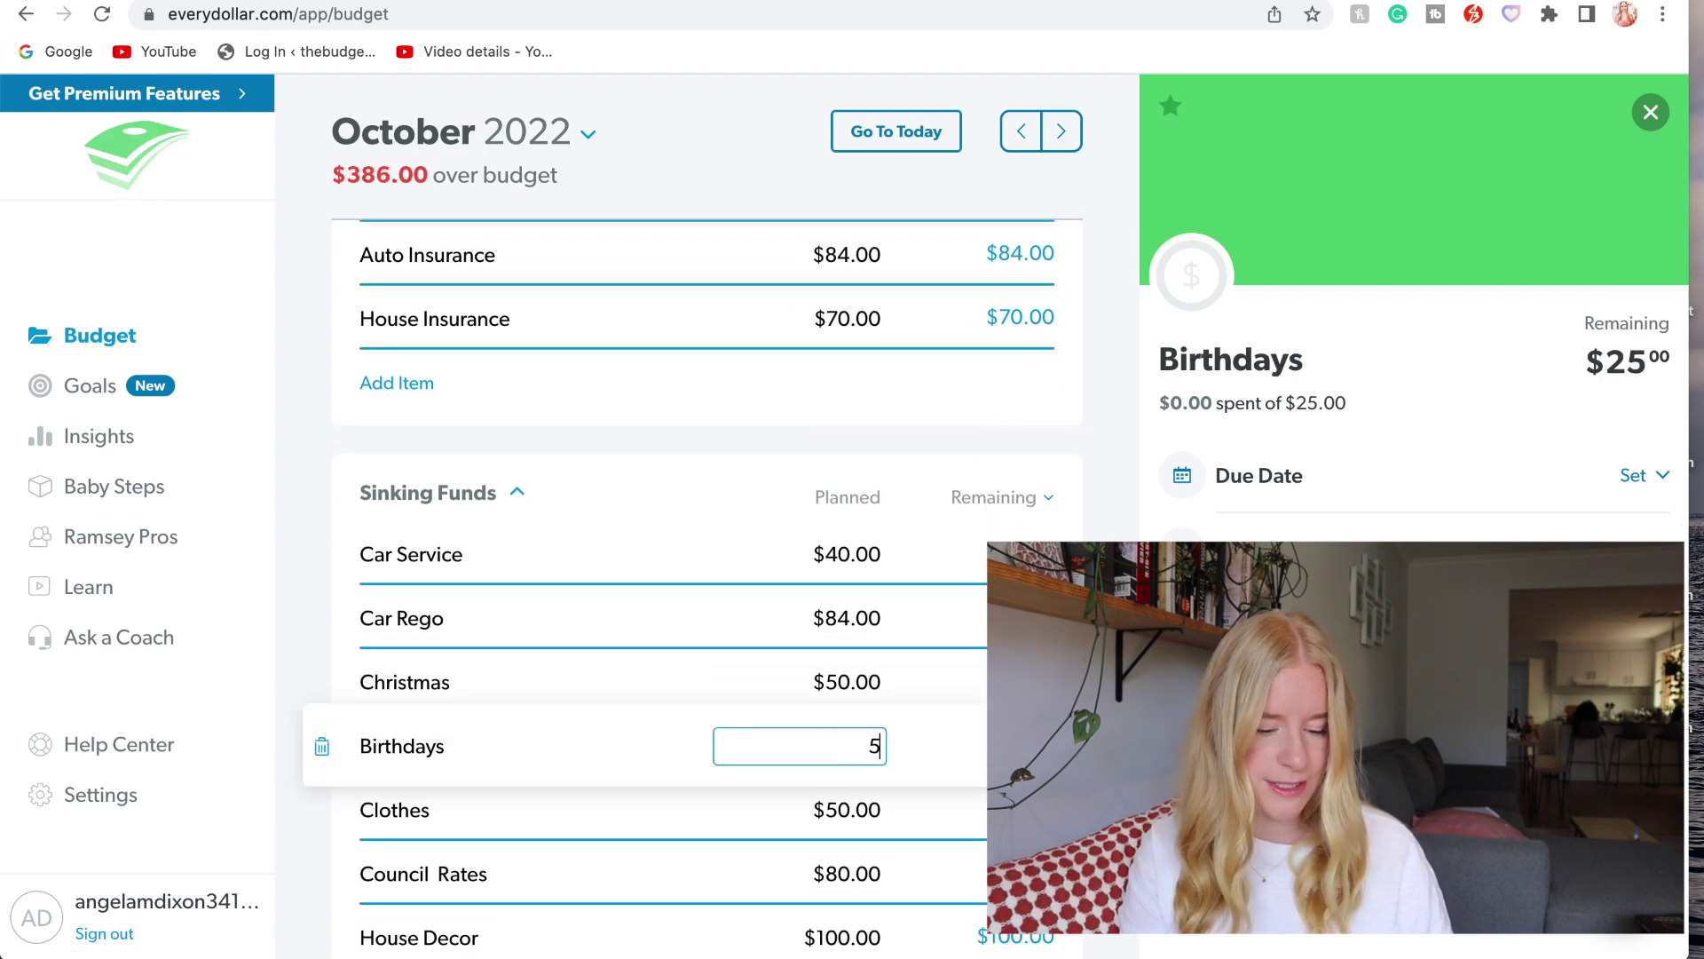
# - Set the planned Clothes amount to $100, check Notes, and set Council Rates to $84
pyautogui.scroll(-2, 826, 781)
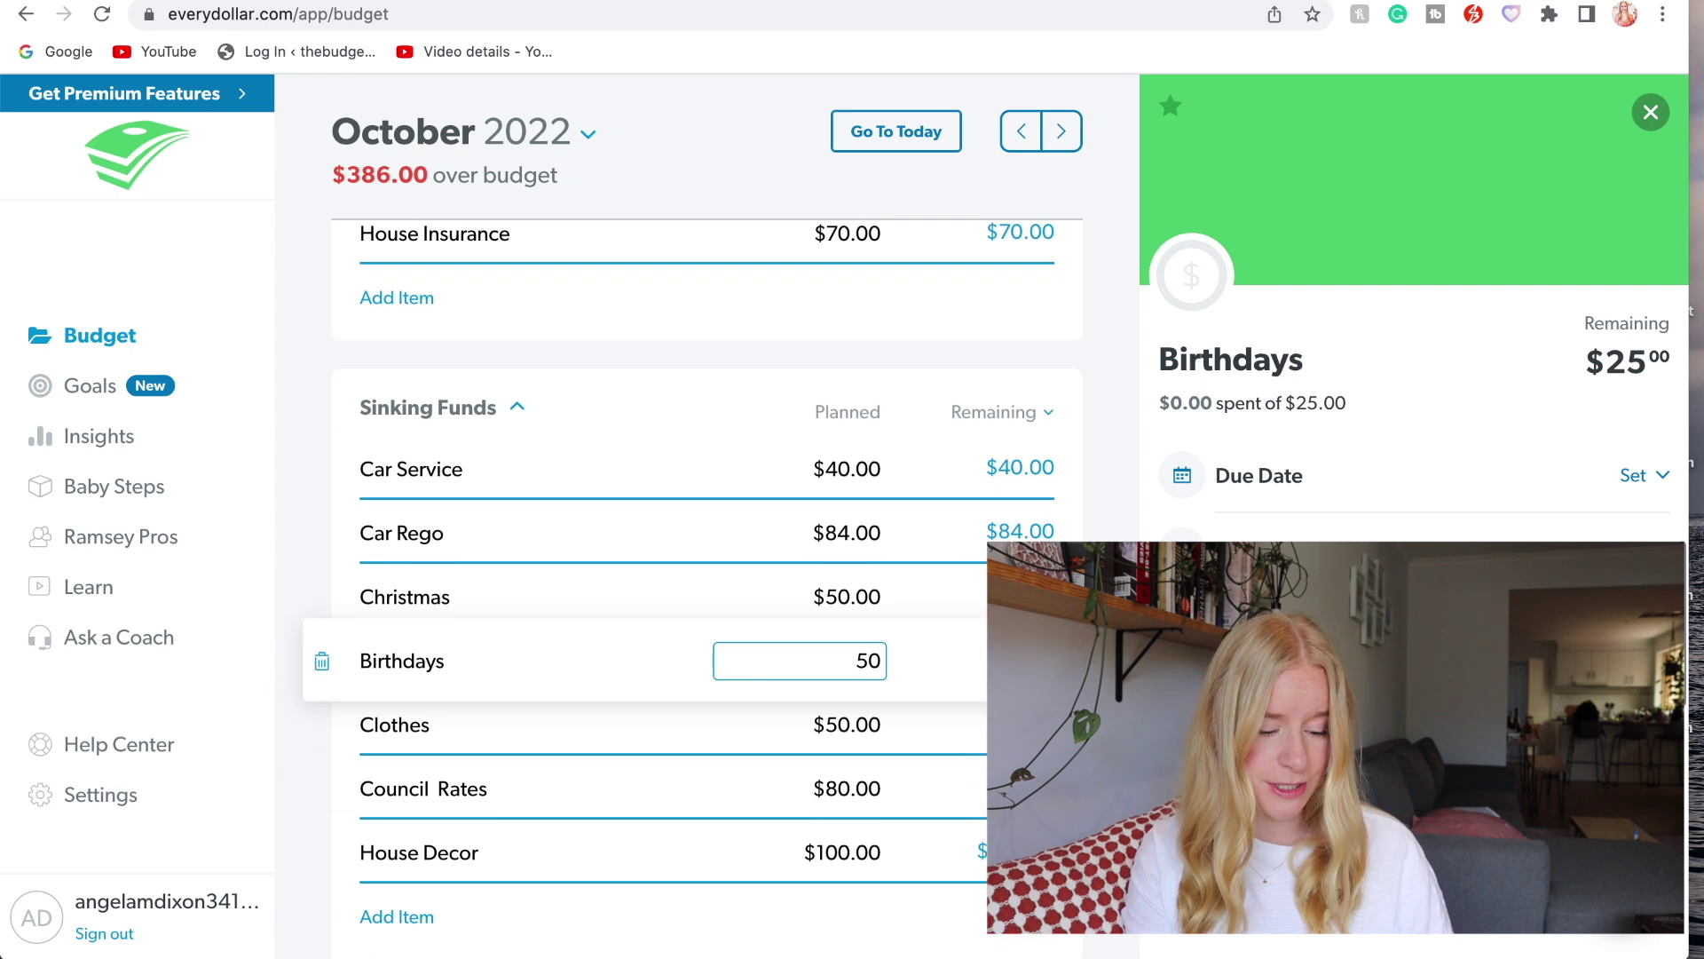
pyautogui.doubleClick(843, 726)
pyautogui.write('100')
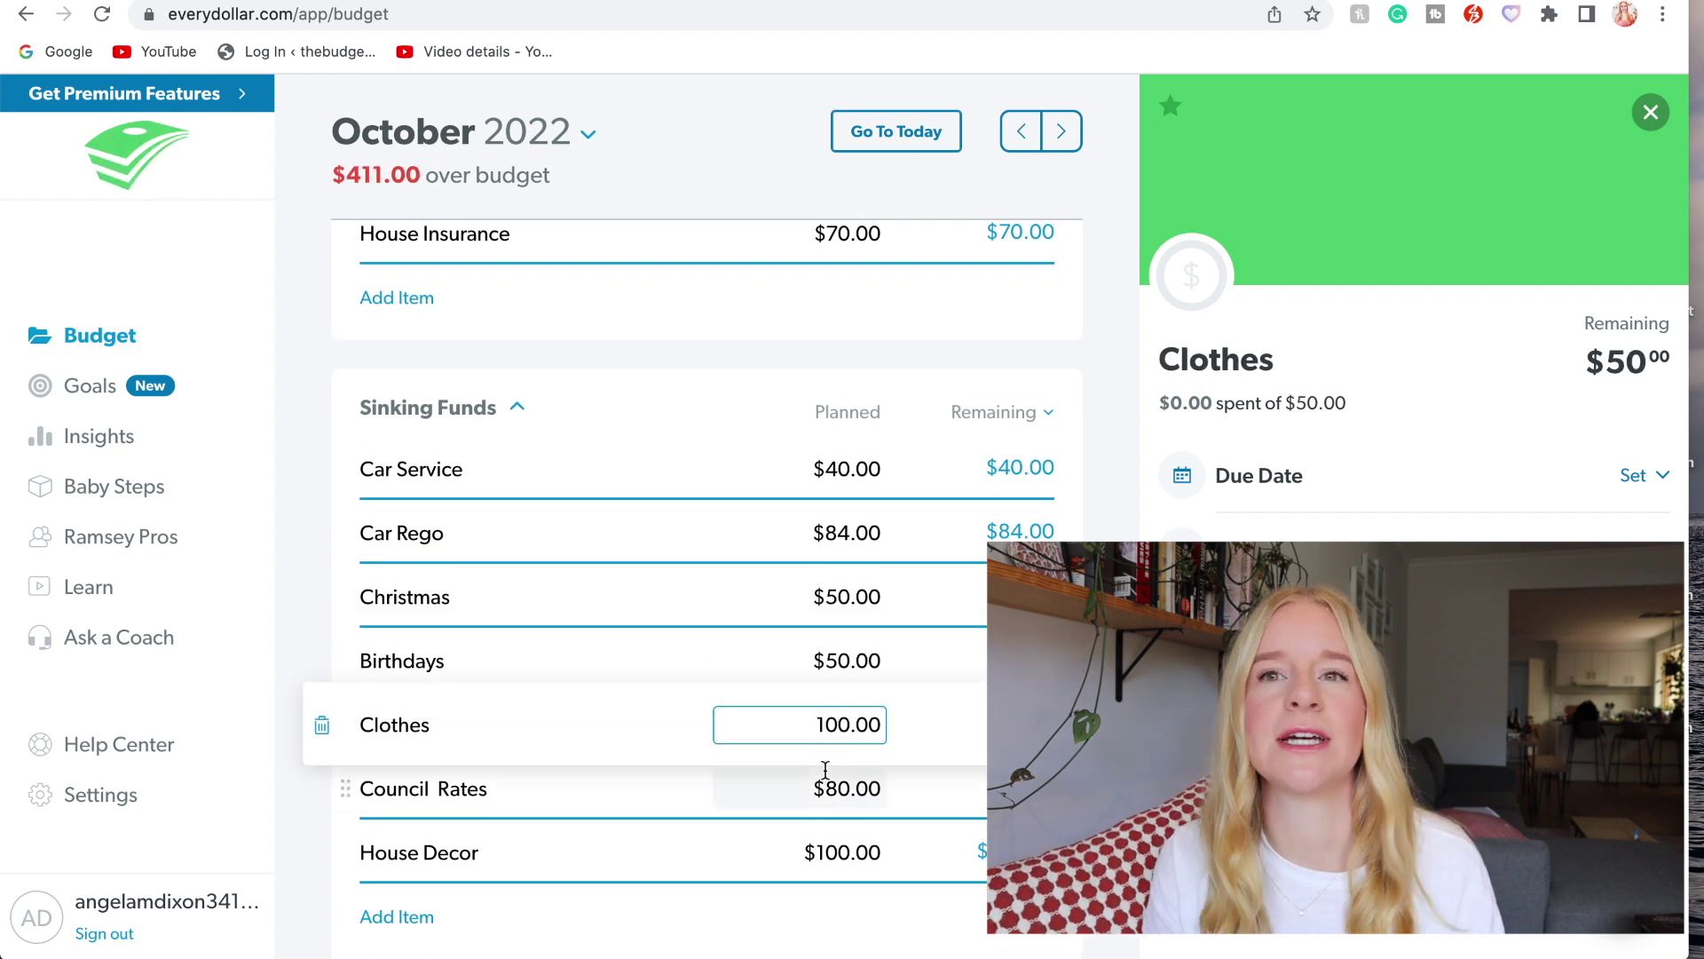
pyautogui.moveTo(816, 788); pyautogui.dragTo(835, 790)
pyautogui.press('super+Tab')
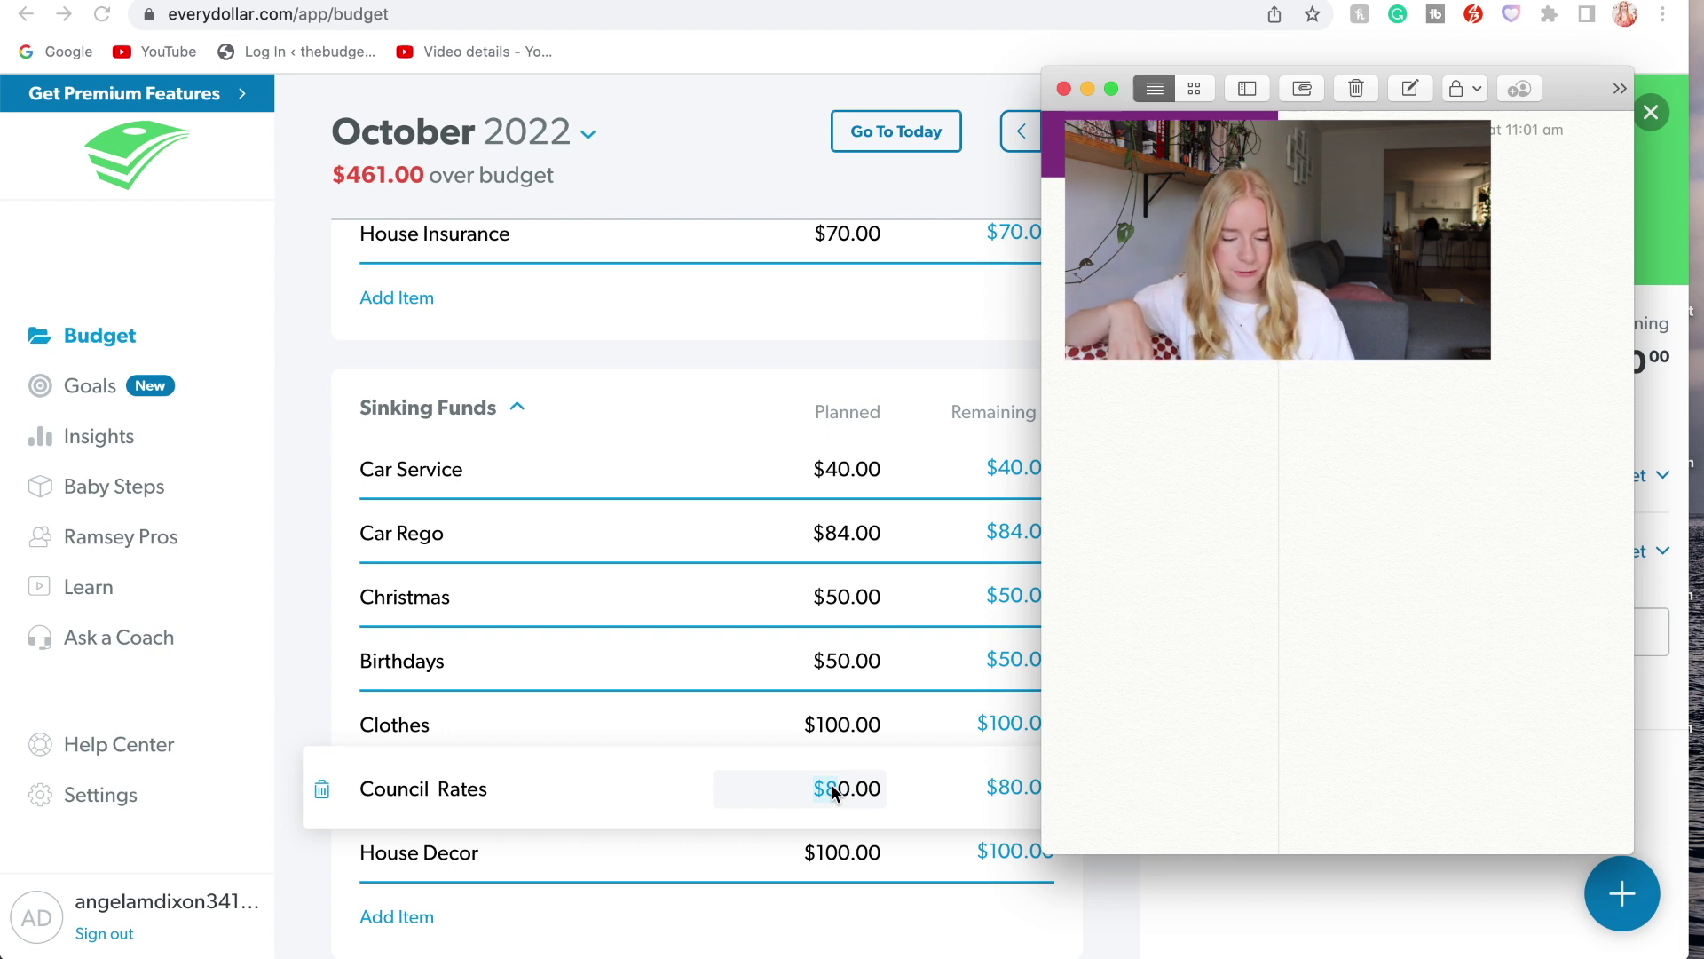
pyautogui.click(834, 793)
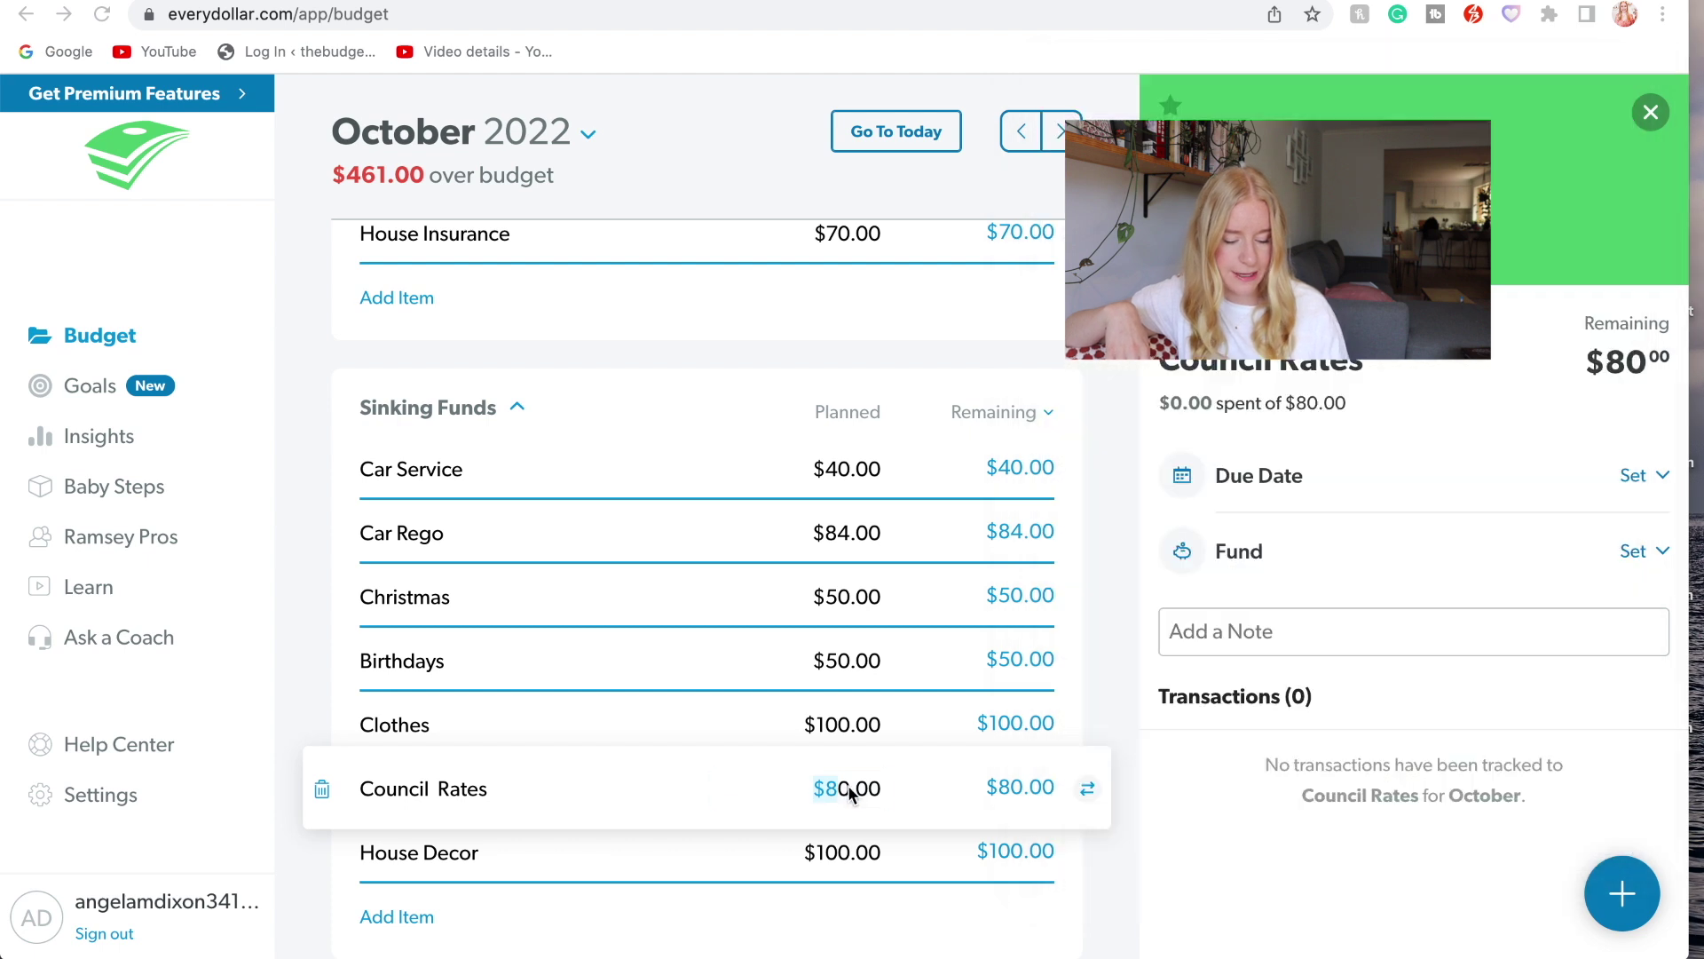
pyautogui.write('84')
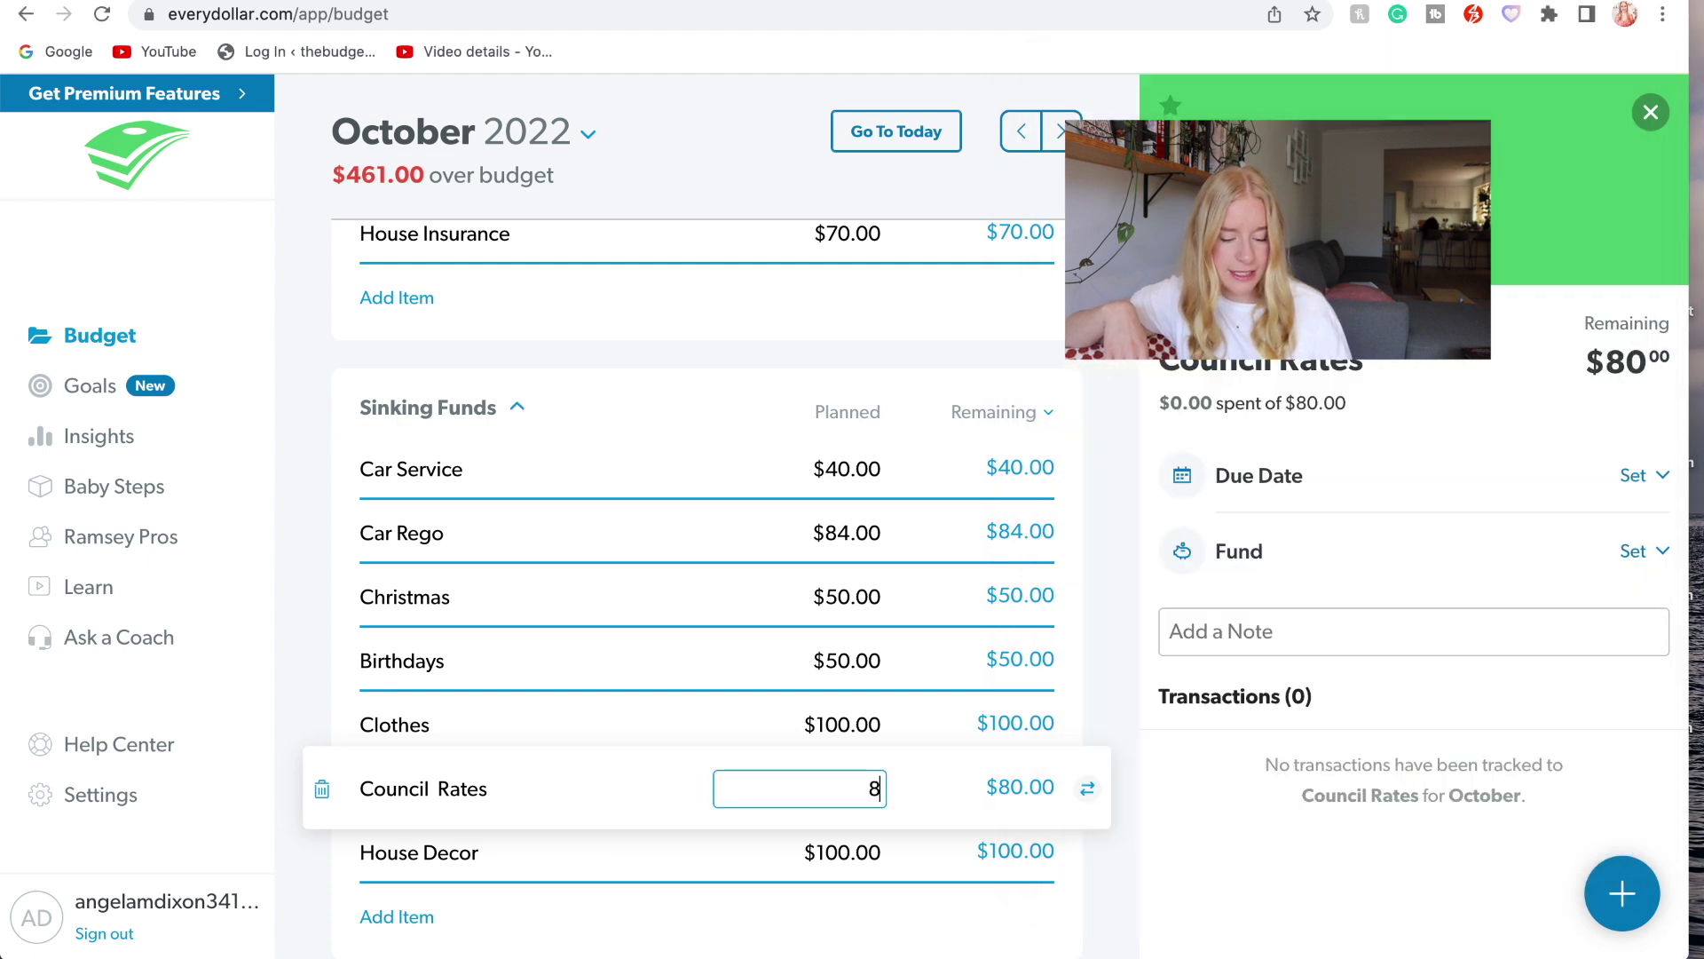
# - Set the planned House Decor sinking fund to $0 and close the item
pyautogui.click(835, 851)
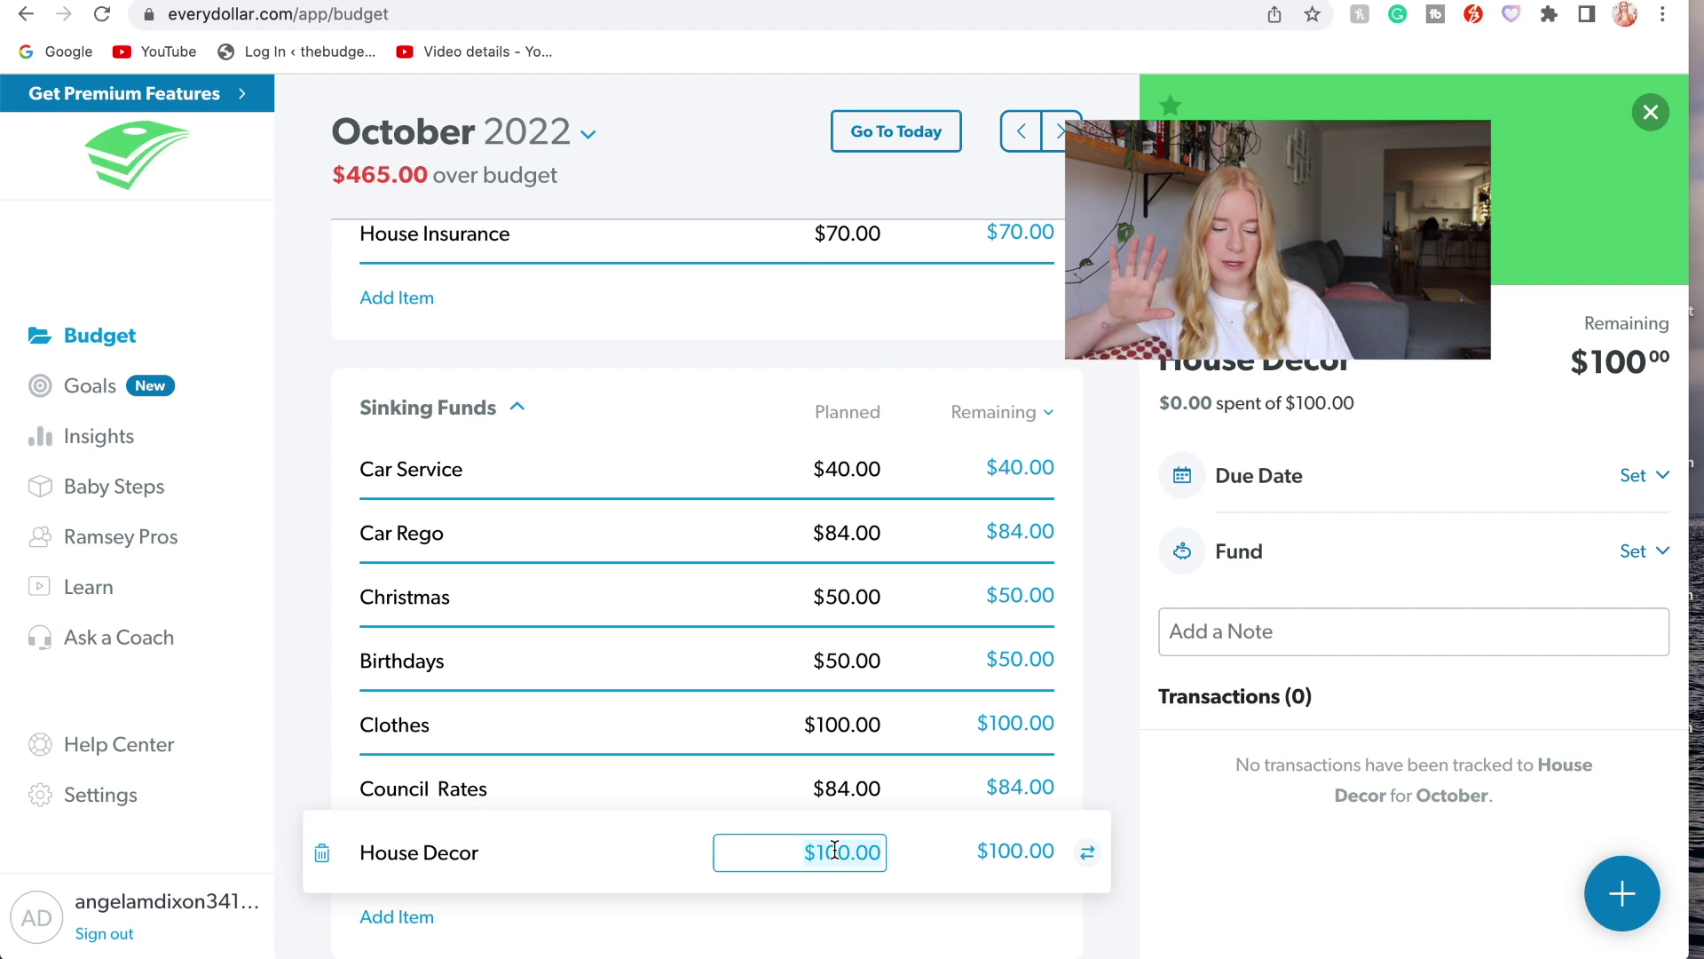
pyautogui.write('0')
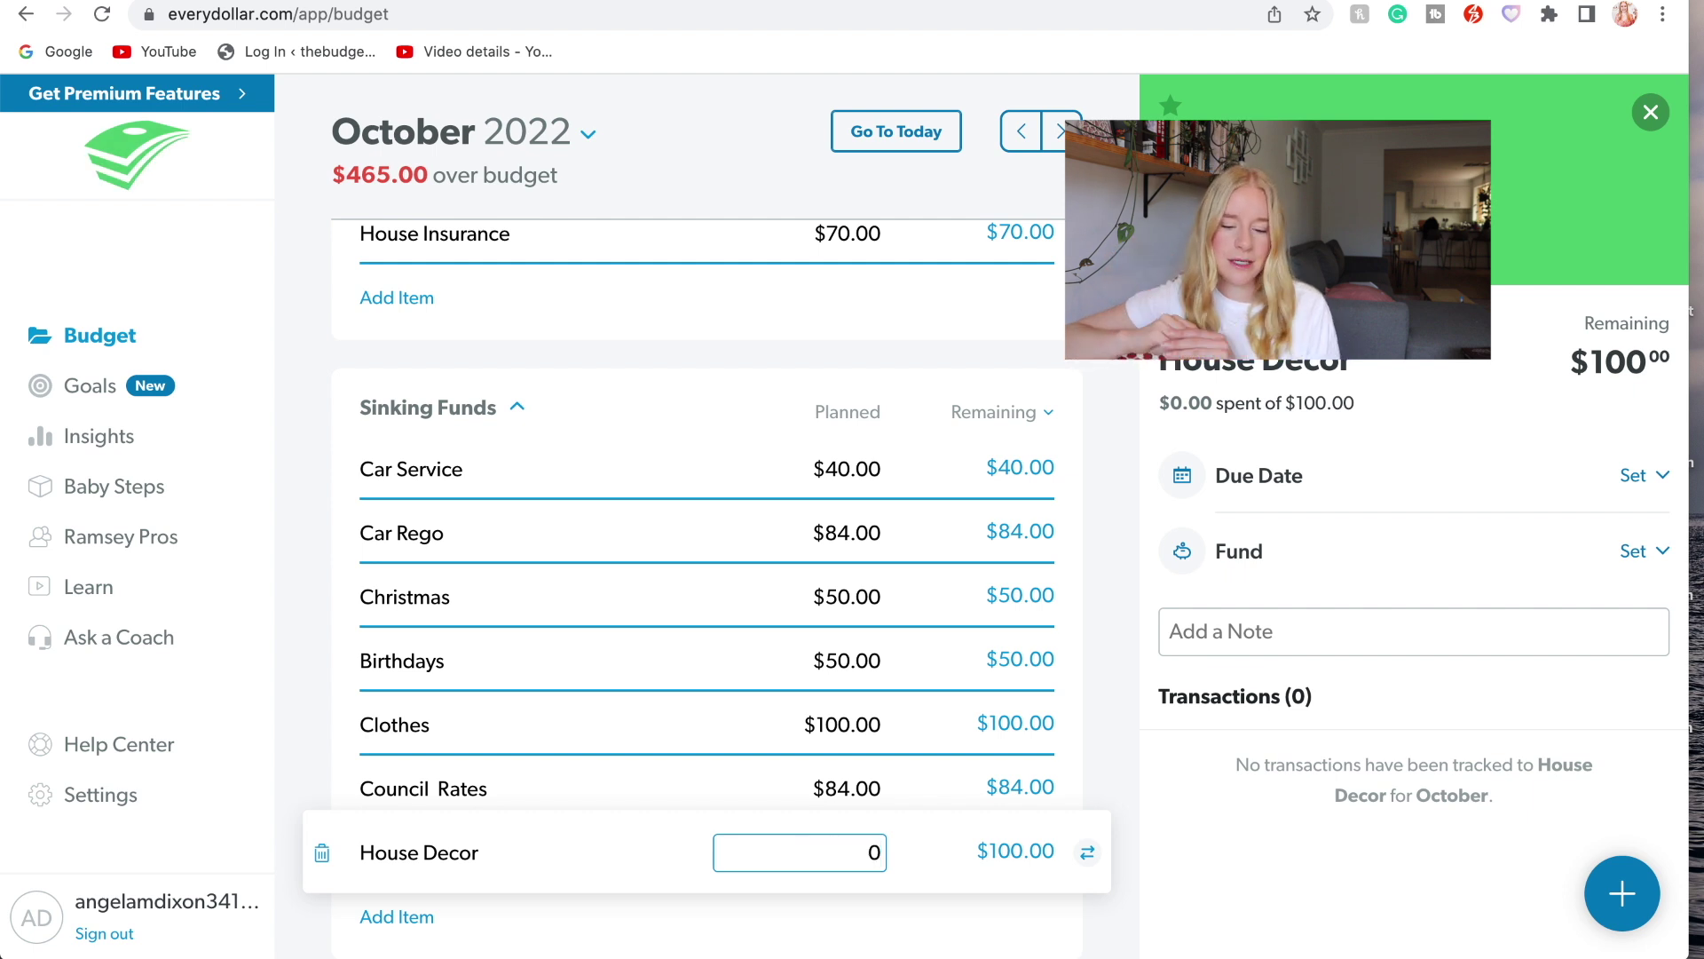
pyautogui.click(870, 932)
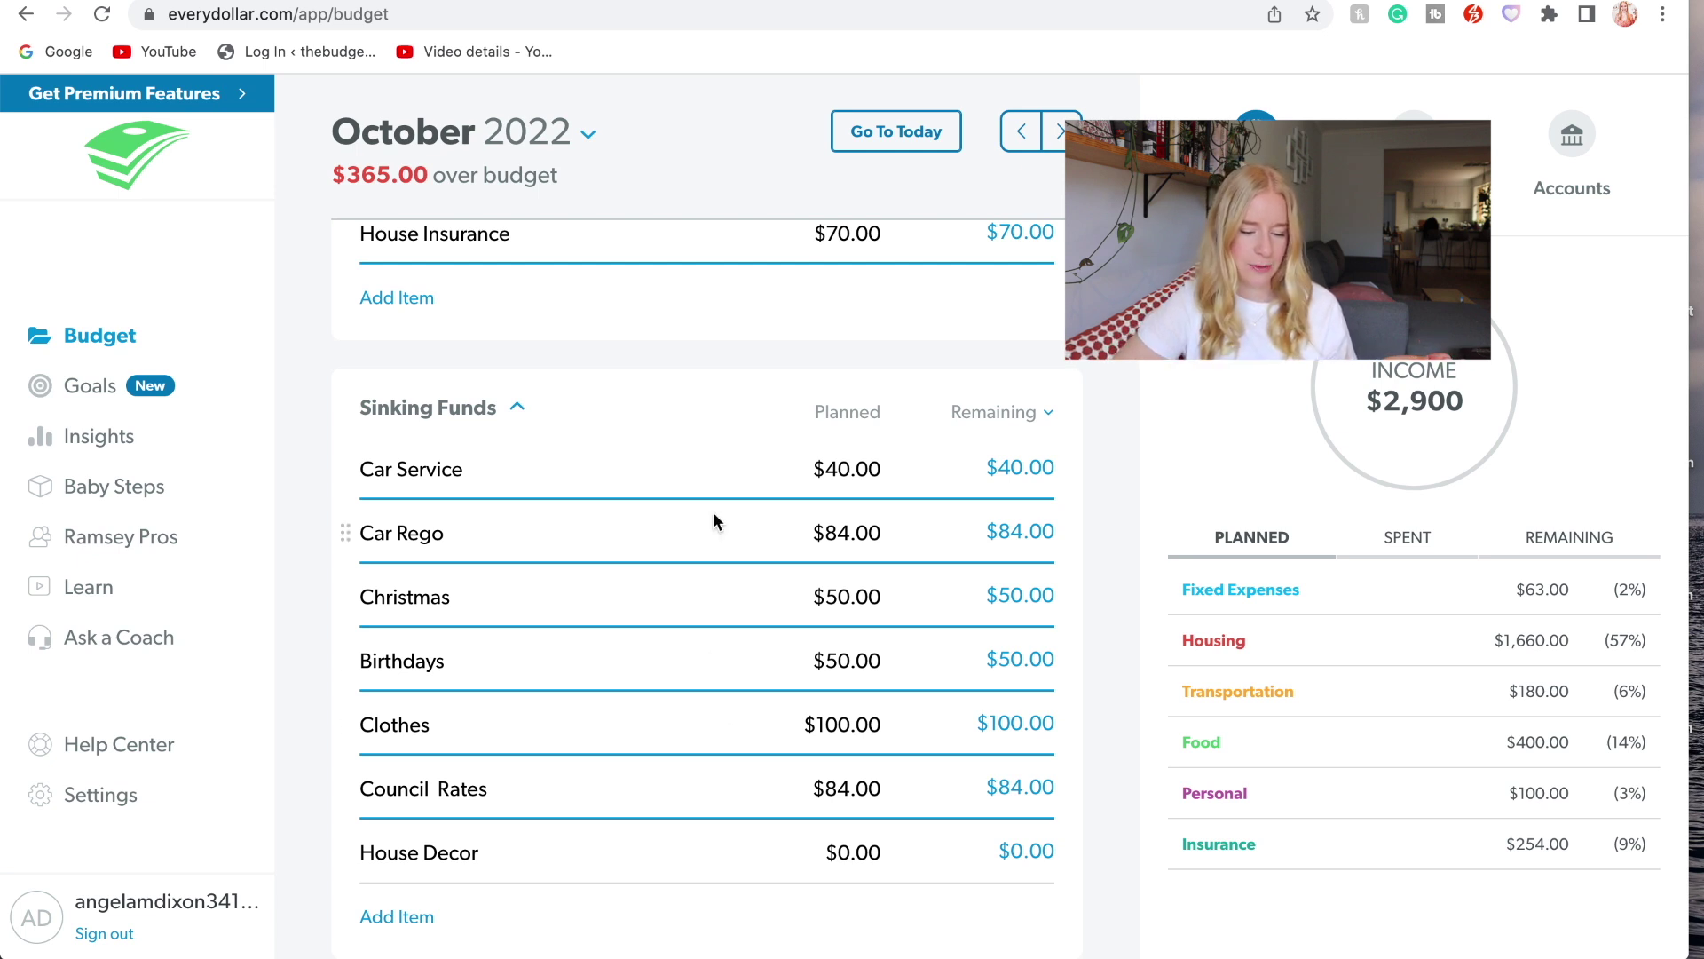
# - Set the planned Investment amount in the Savings group to $0
pyautogui.scroll(-10, 714, 513)
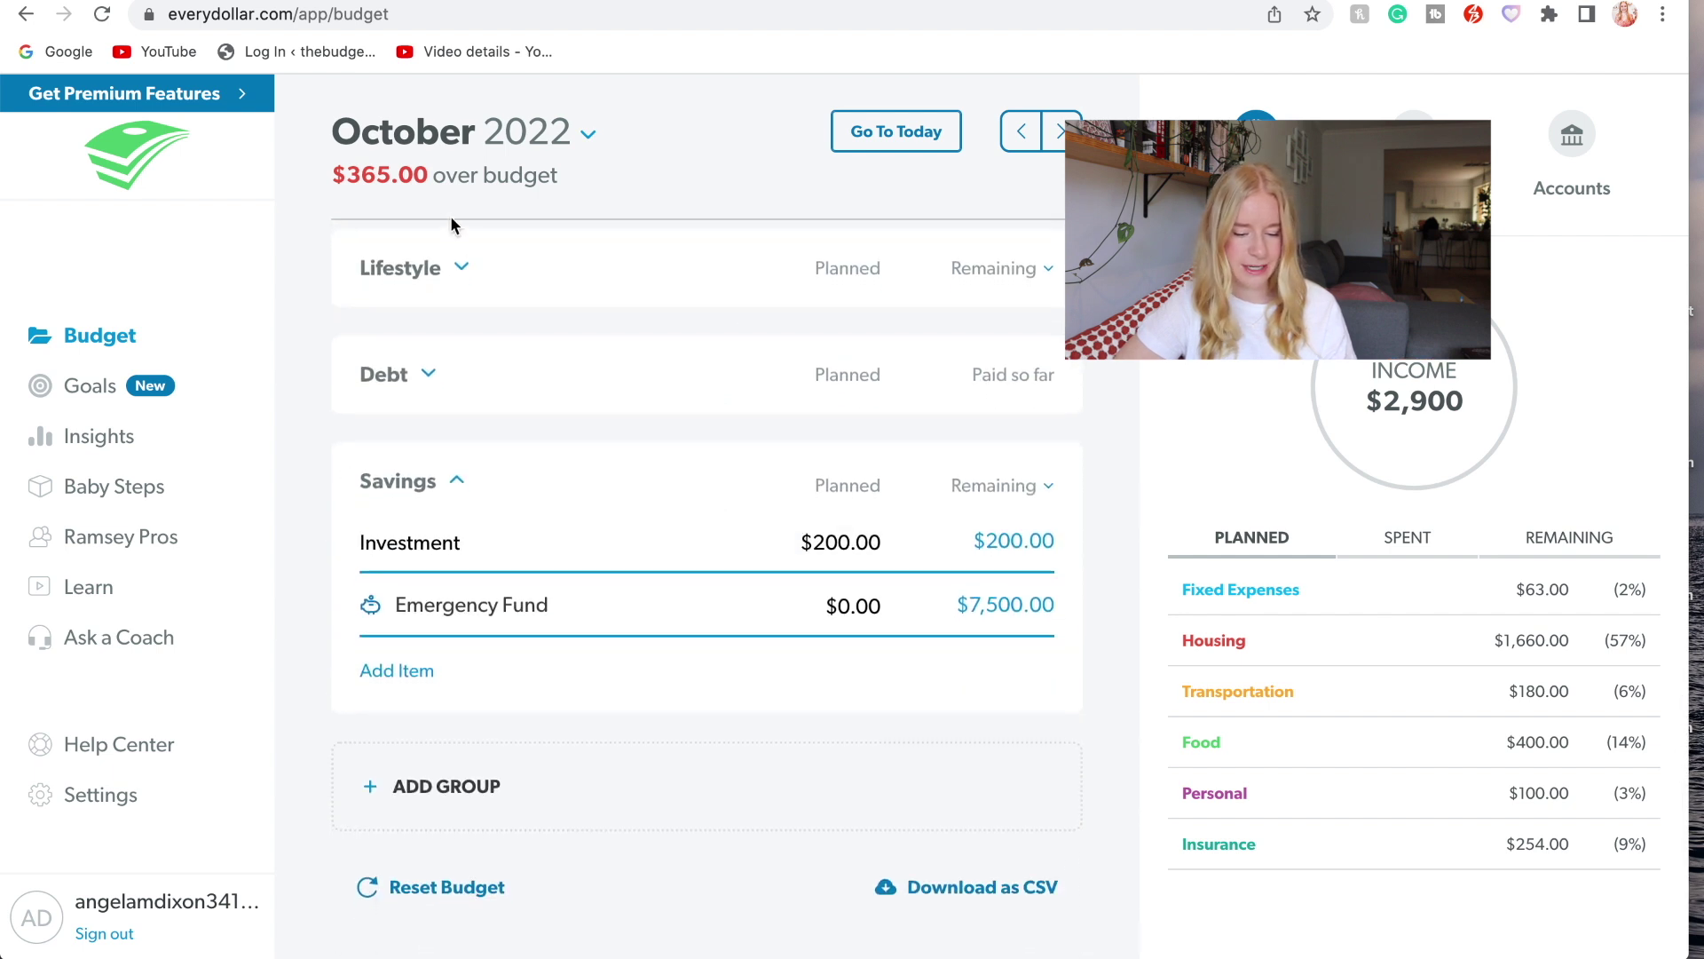
pyautogui.moveTo(801, 543); pyautogui.dragTo(838, 543)
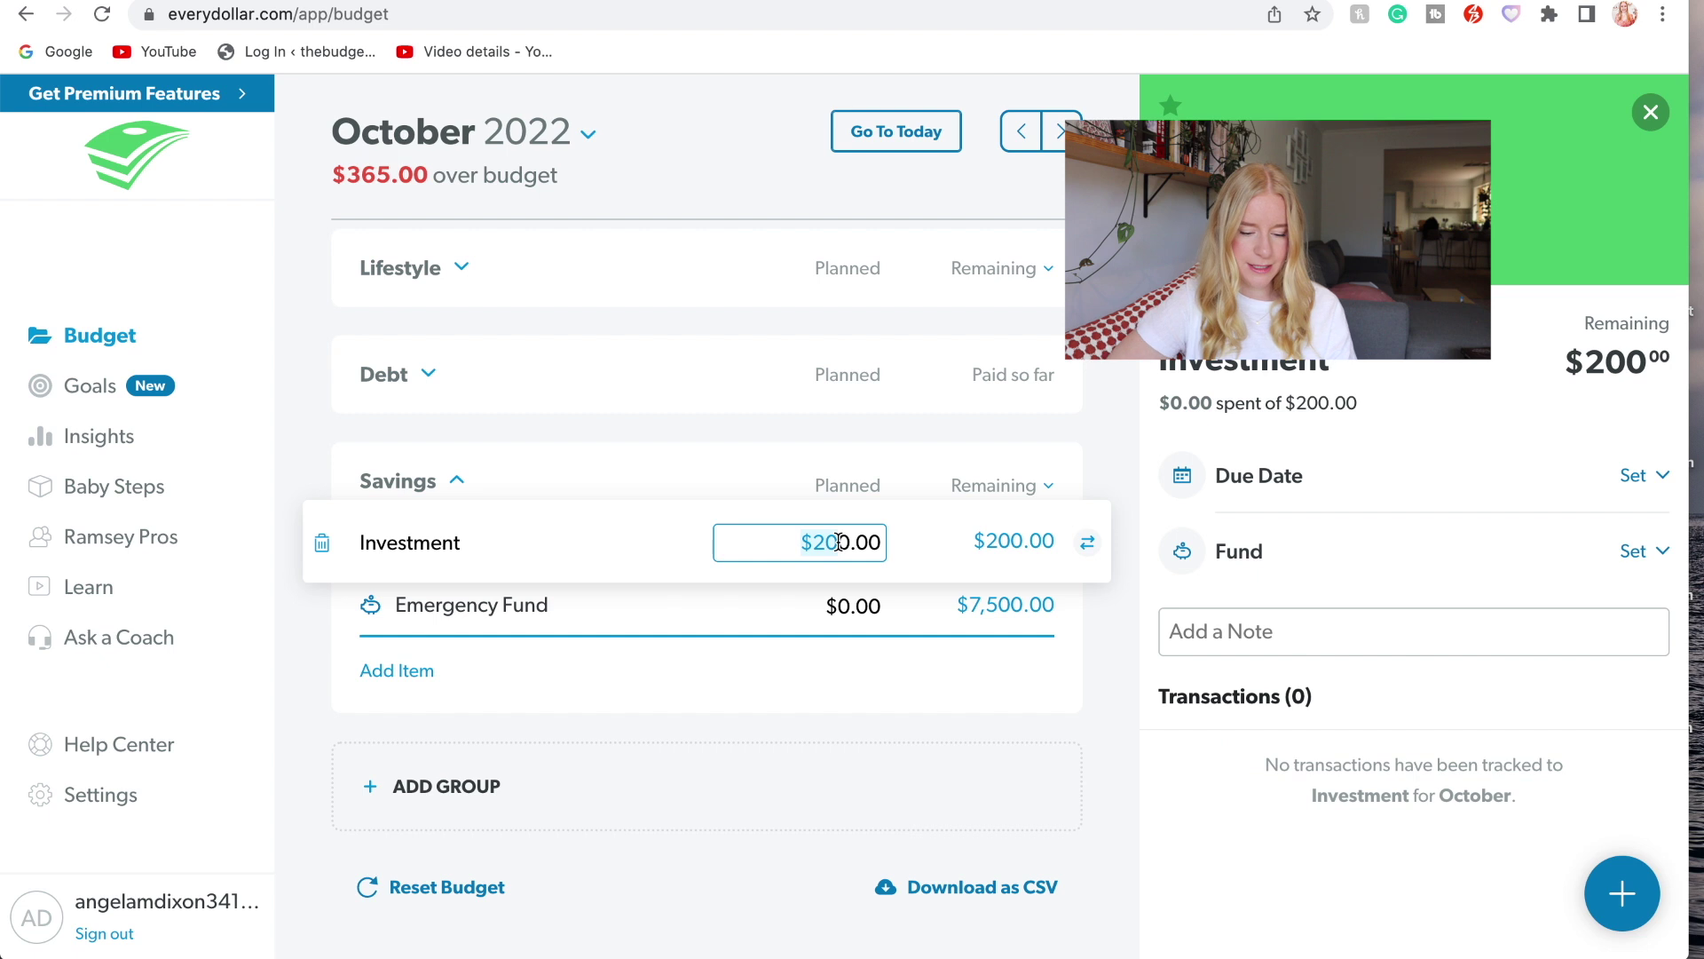
pyautogui.press('BackSpace')
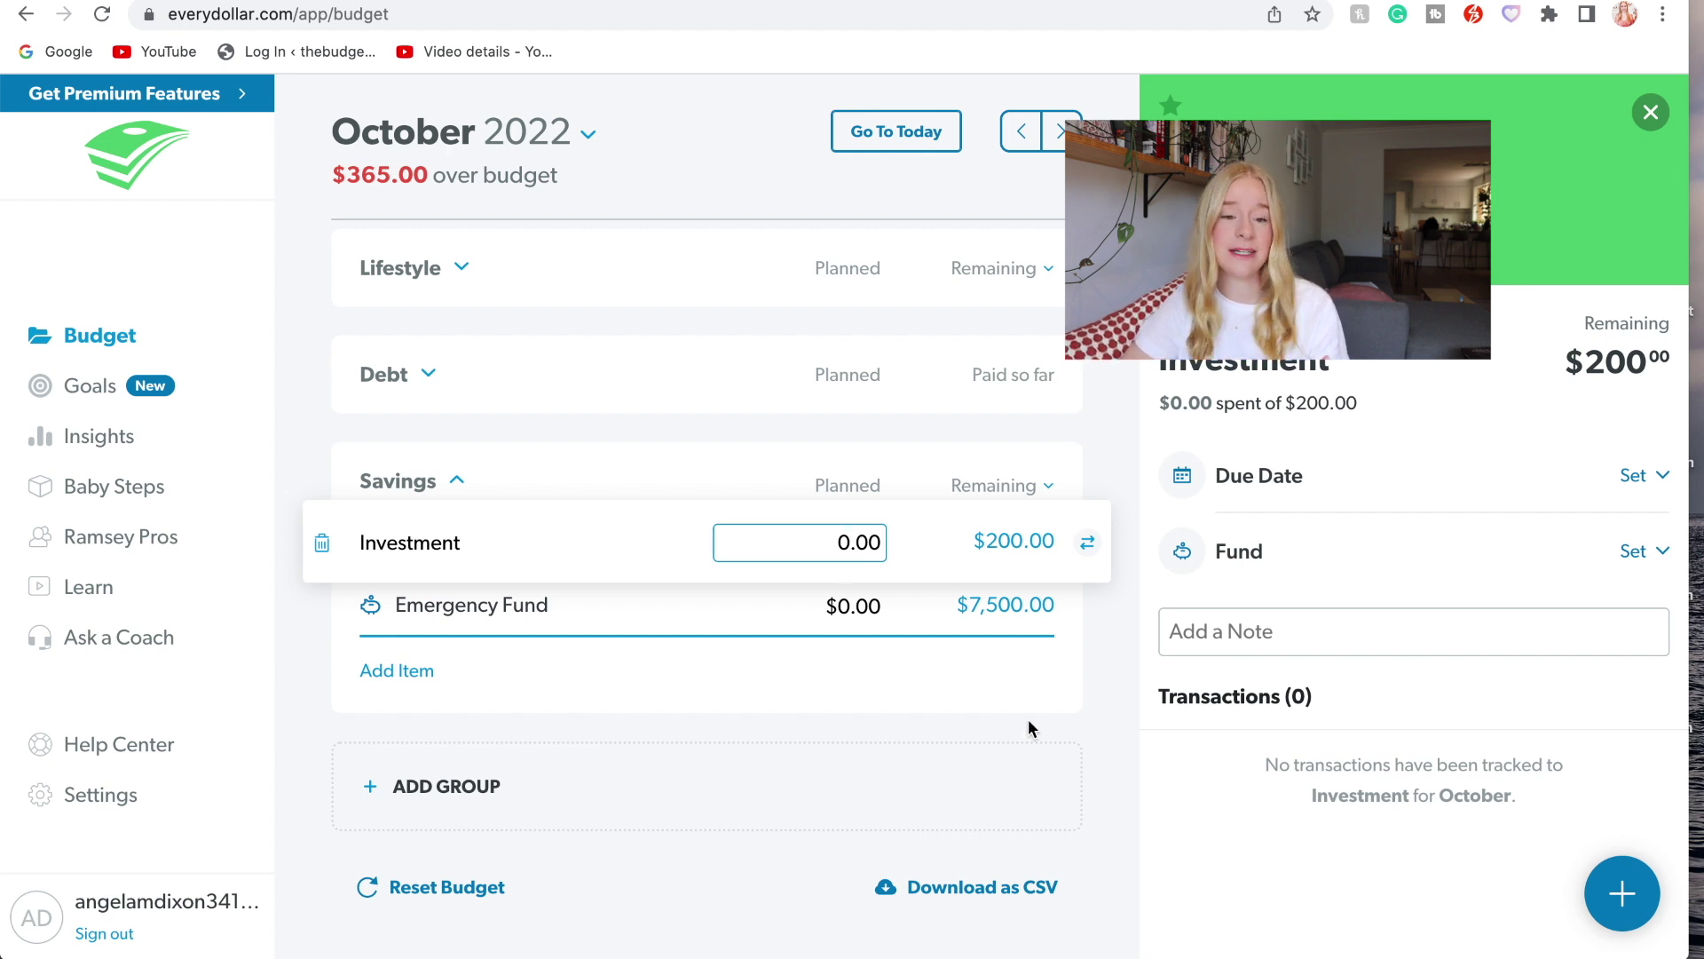
pyautogui.click(1095, 728)
# - Review the October budget from income and fixed expenses through housing, food, personal and insurance amounts
pyautogui.scroll(15, 893, 613)
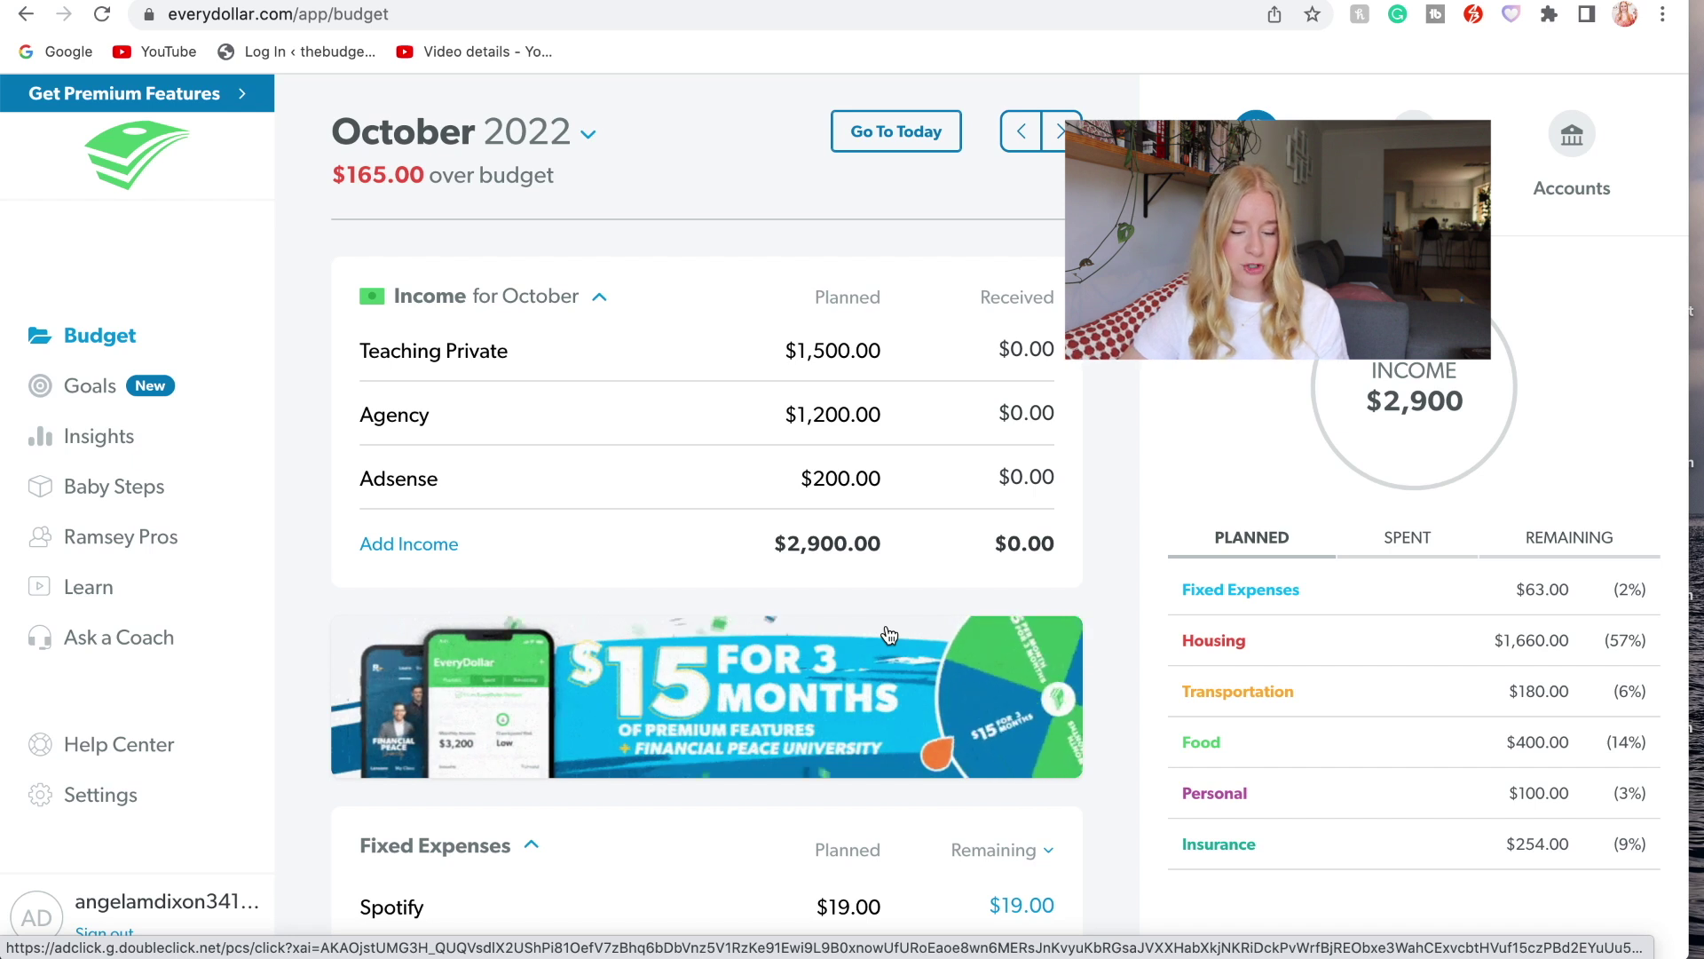
pyautogui.scroll(-9, 889, 636)
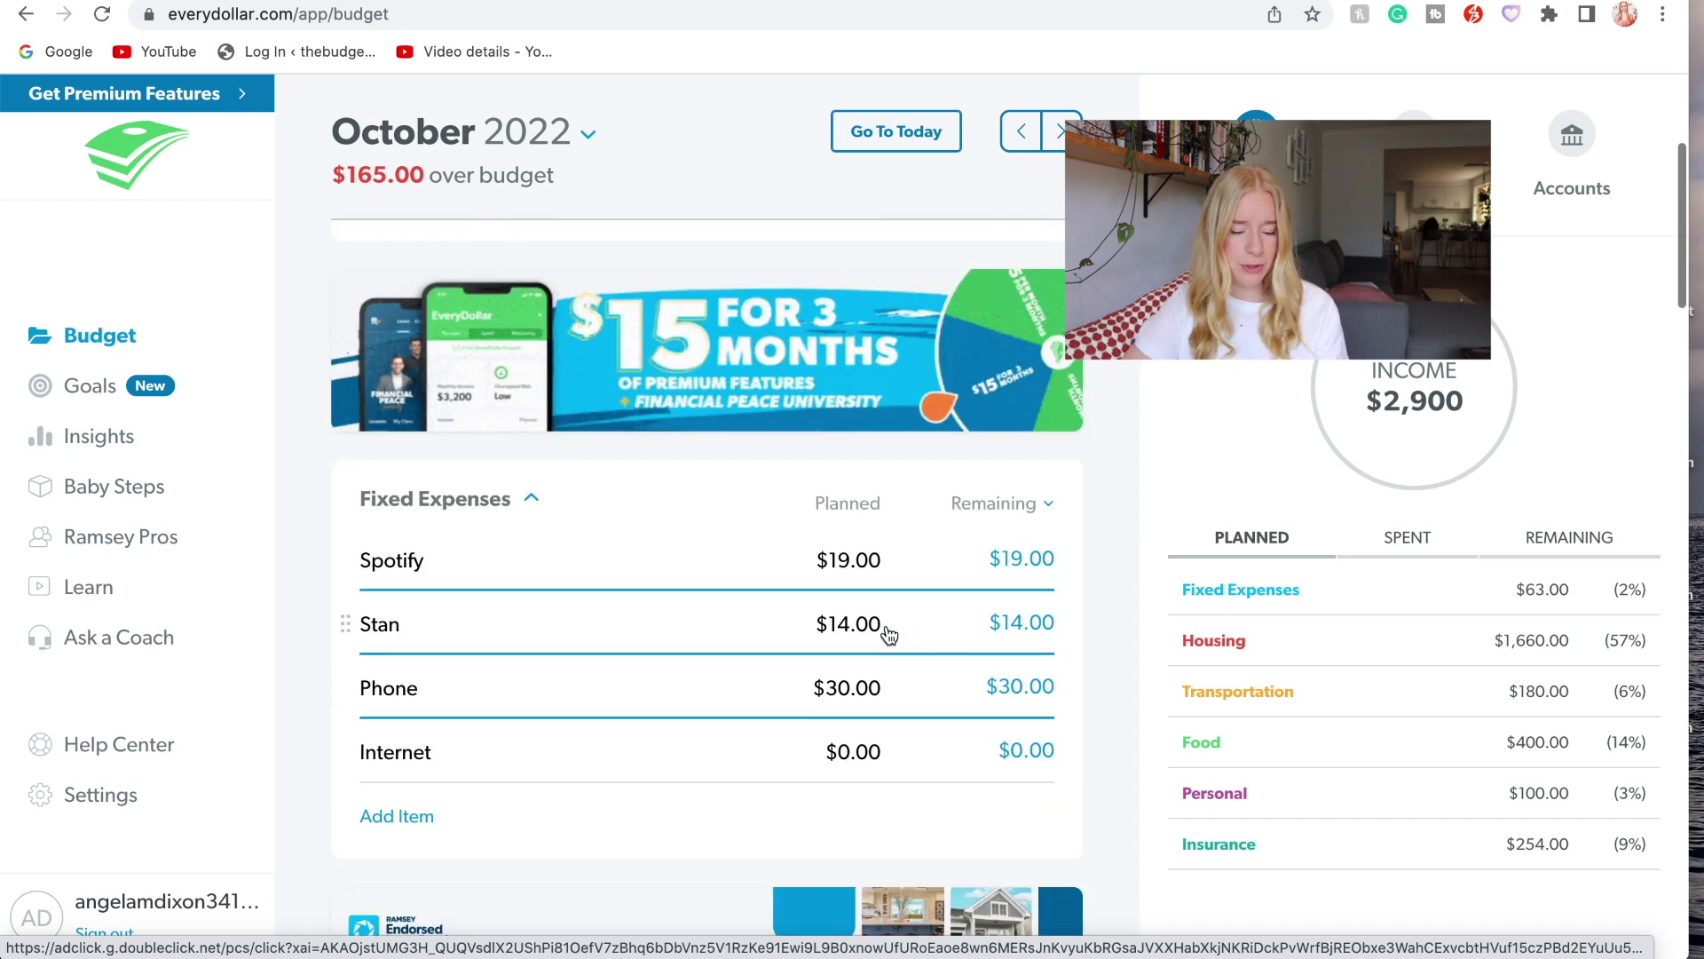
pyautogui.scroll(5, 887, 637)
pyautogui.scroll(-6, 887, 636)
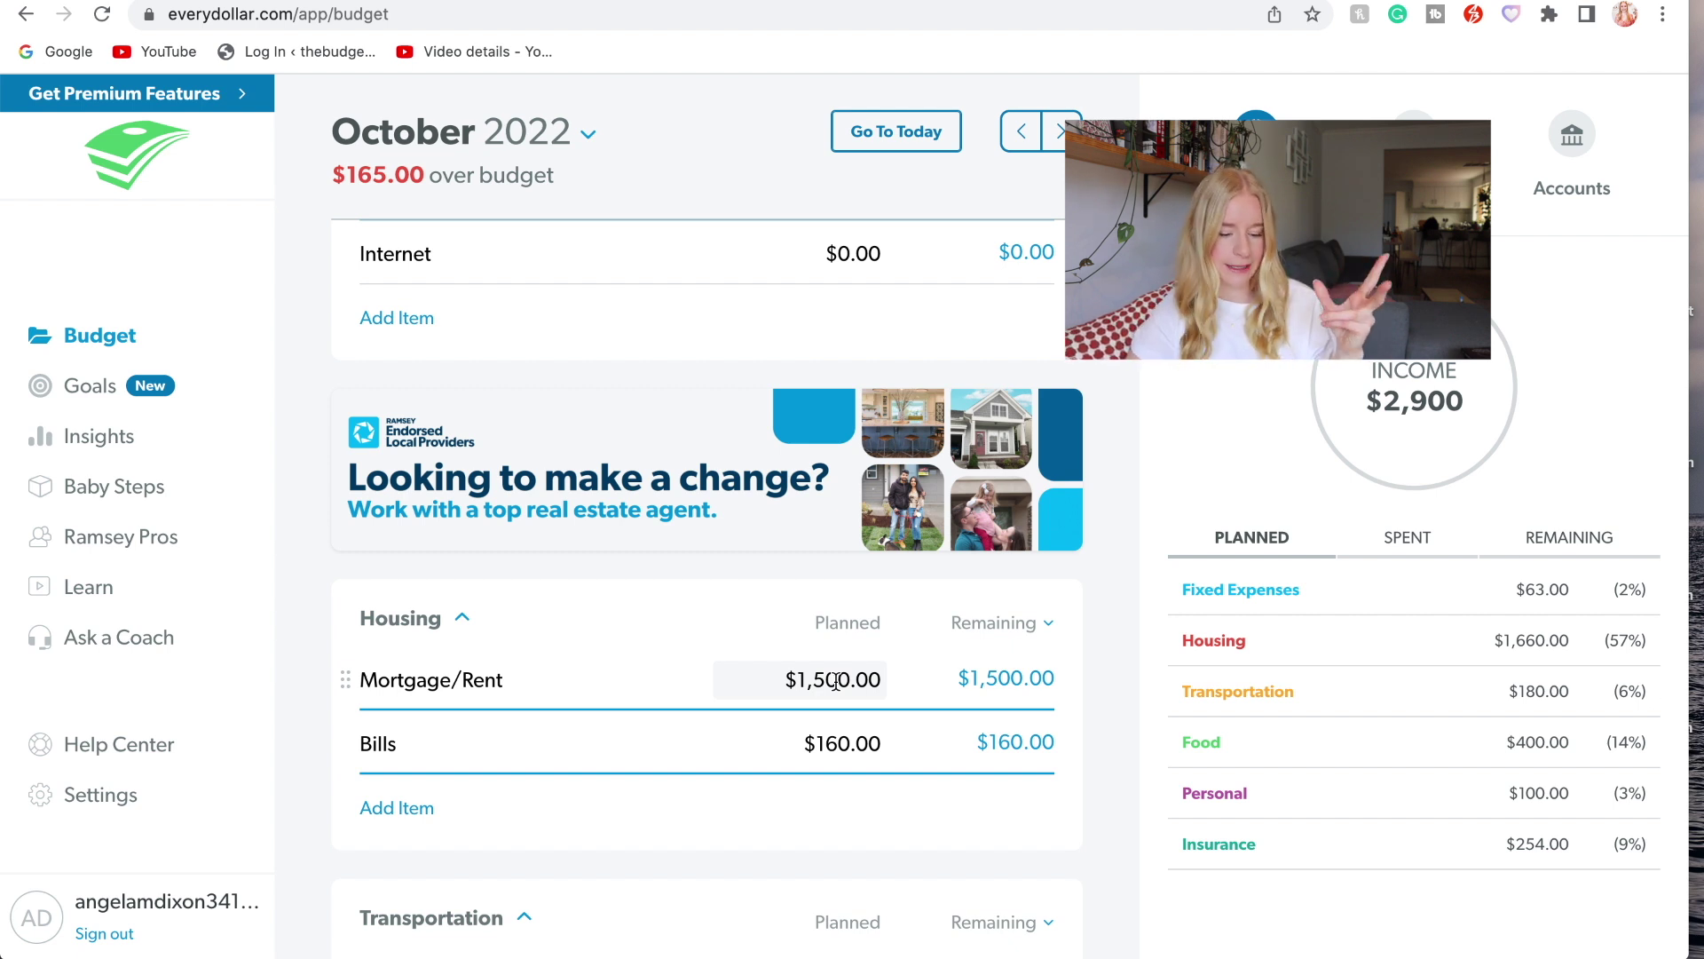
pyautogui.scroll(-4, 835, 680)
pyautogui.scroll(-6, 835, 680)
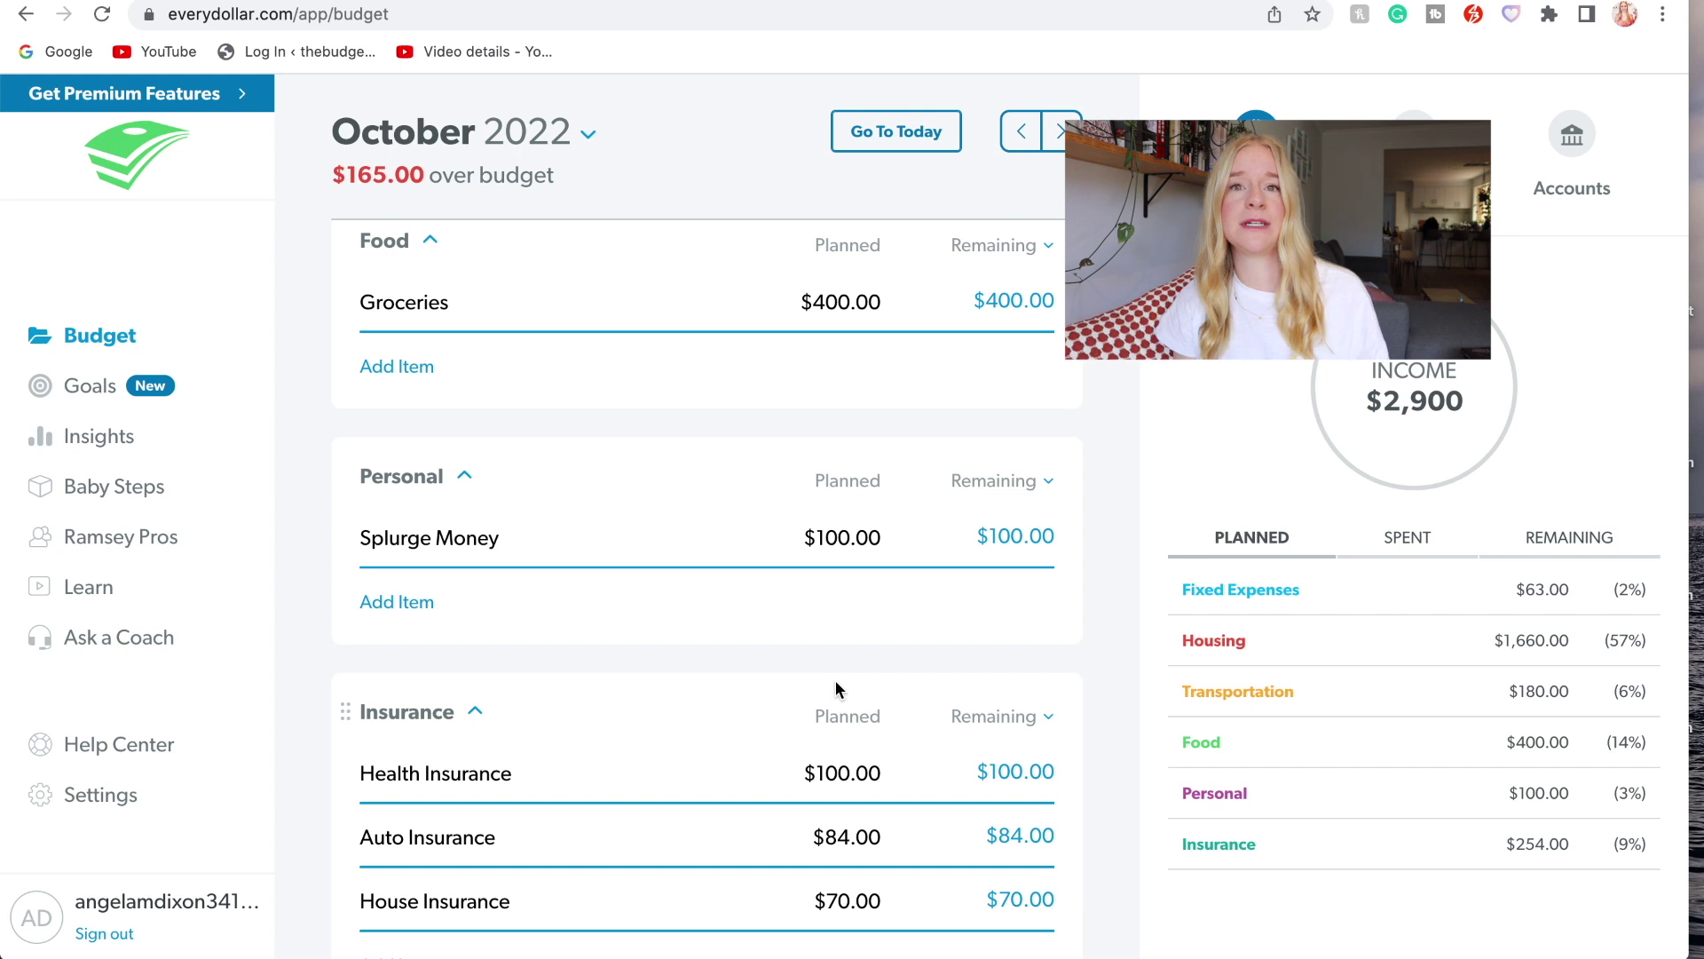
pyautogui.scroll(10, 834, 680)
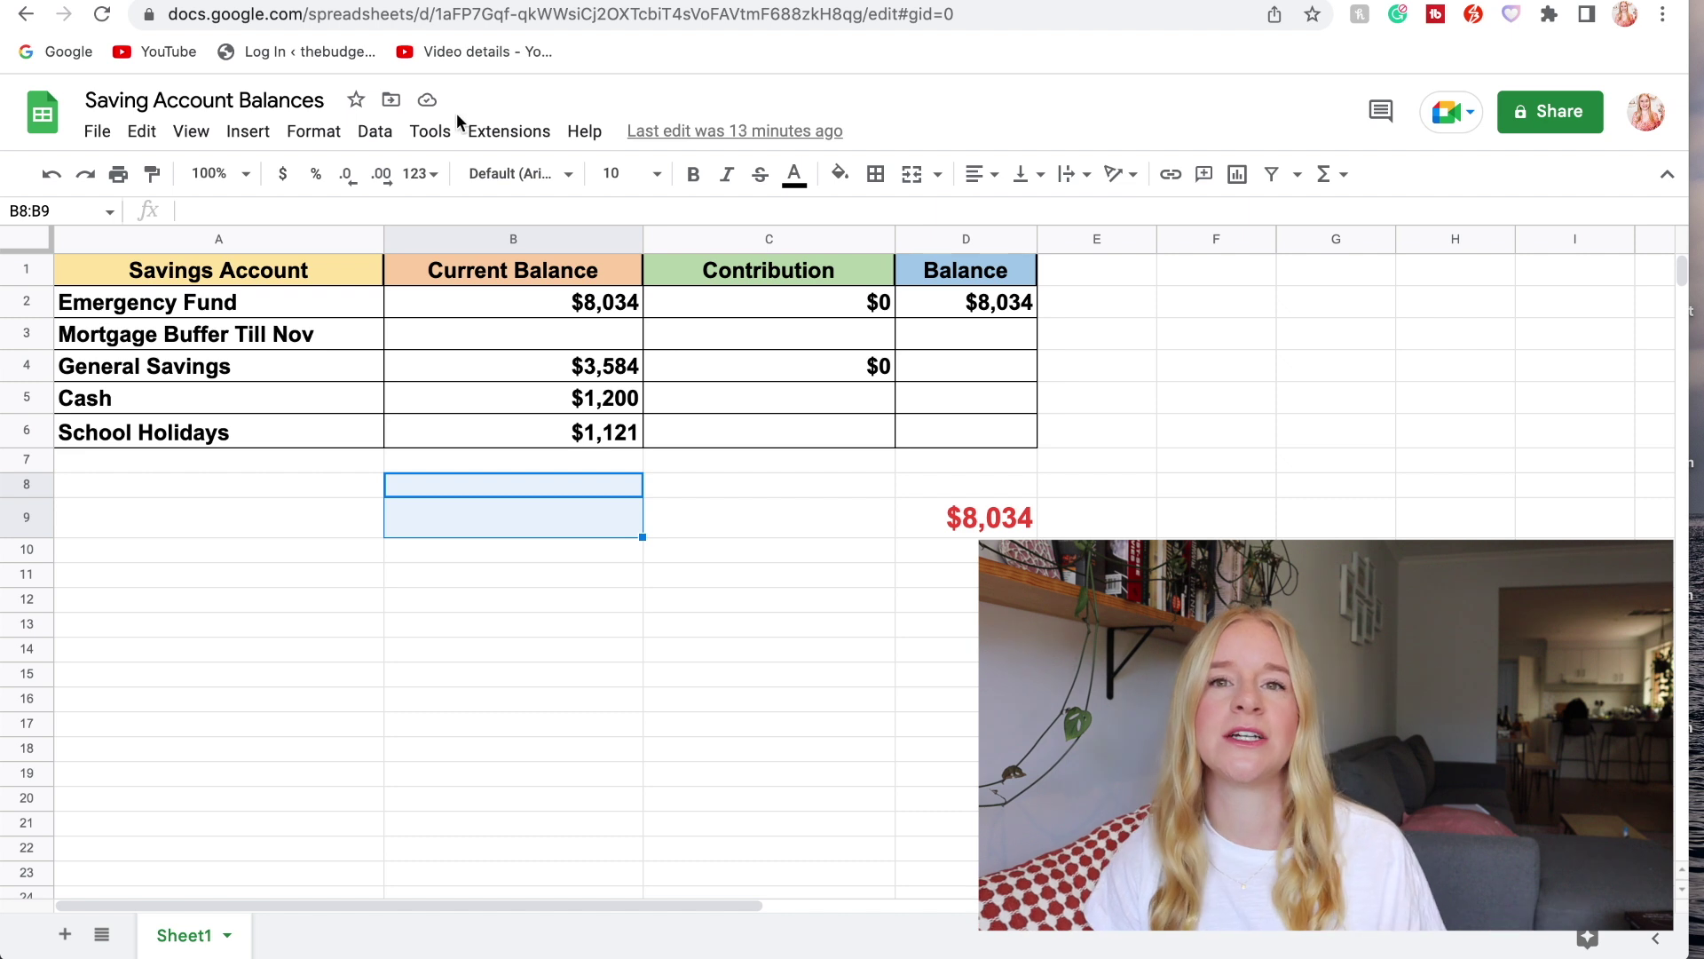
pyautogui.click(449, 309)
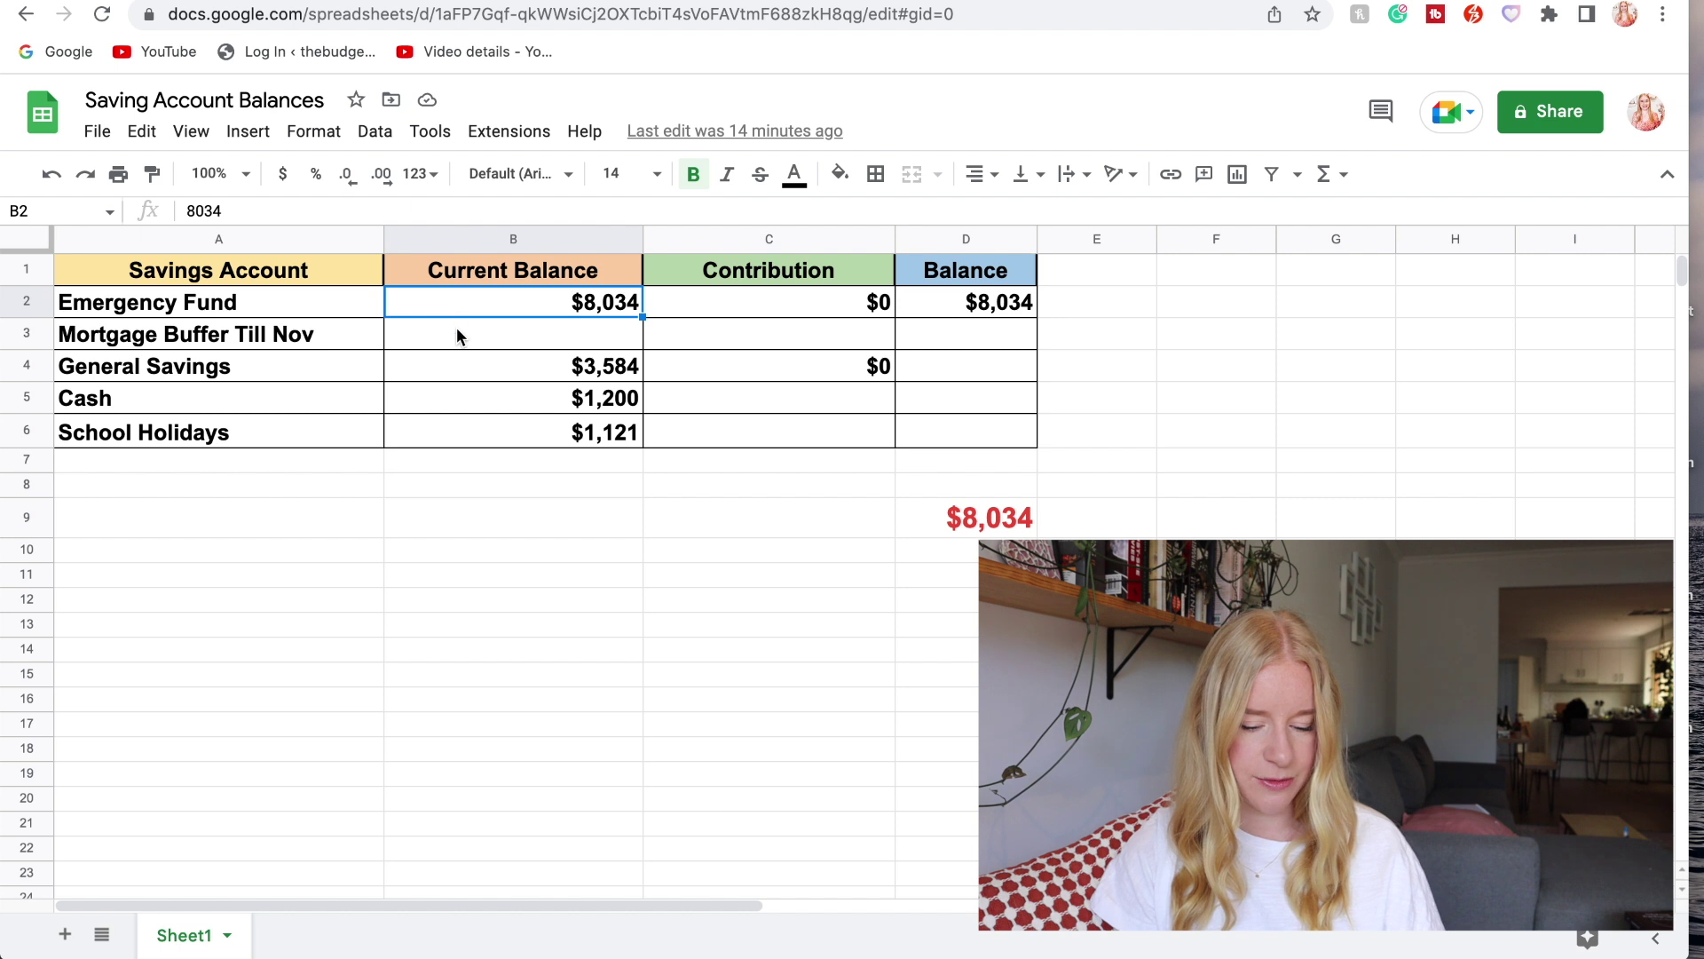
pyautogui.click(458, 341)
pyautogui.write('$350')
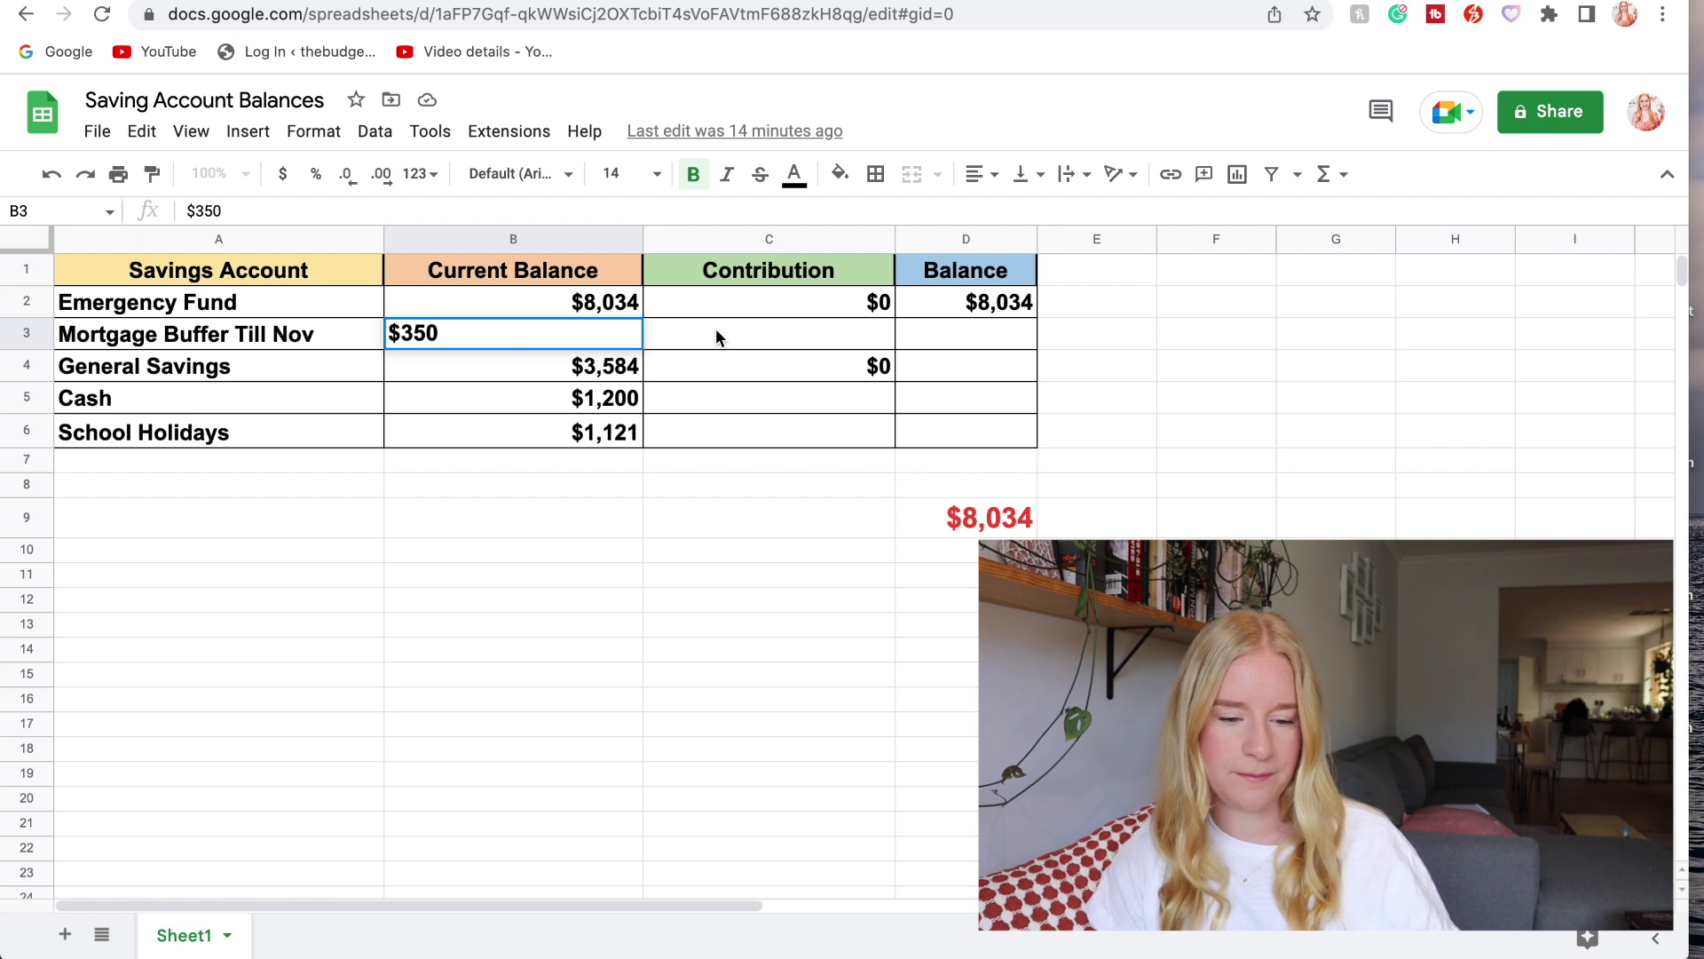
pyautogui.click(679, 344)
pyautogui.press('Left')
pyautogui.press('Delete')
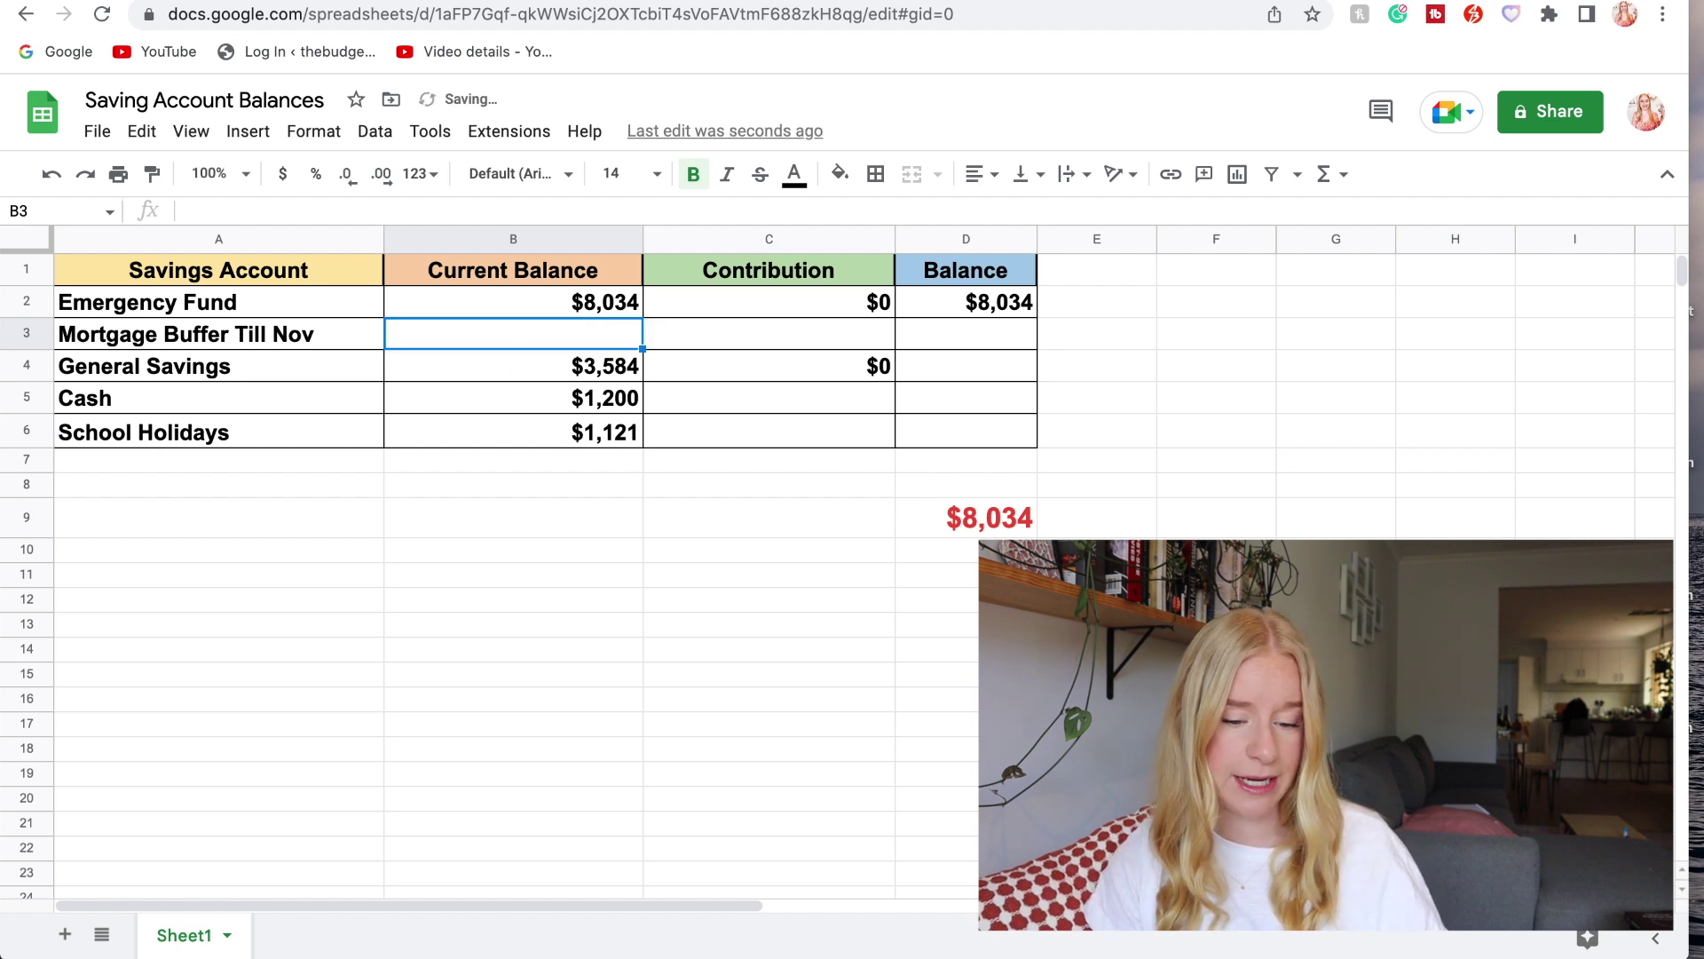
# - In the Saving Account Balances sheet, fill the Mortgage Buffer Till Nov row with current balance $0, contribution $350 and balance $350
pyautogui.write('$0')
pyautogui.click(842, 339)
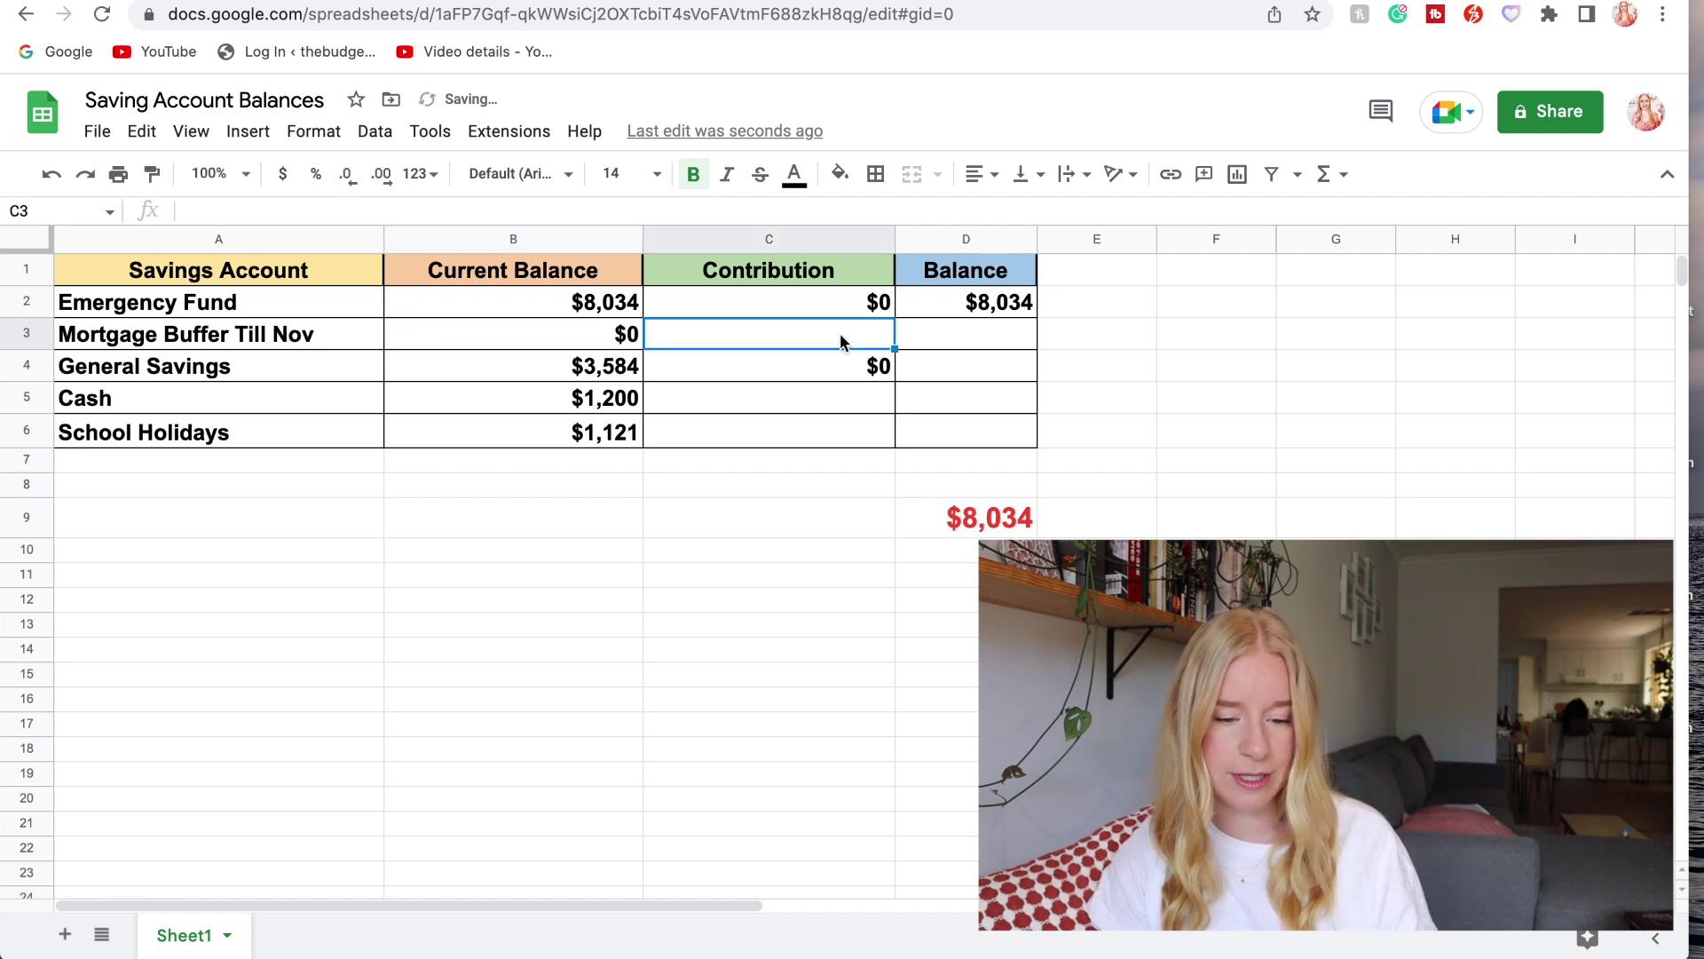
pyautogui.write('$350')
pyautogui.press('Tab')
pyautogui.write('$350')
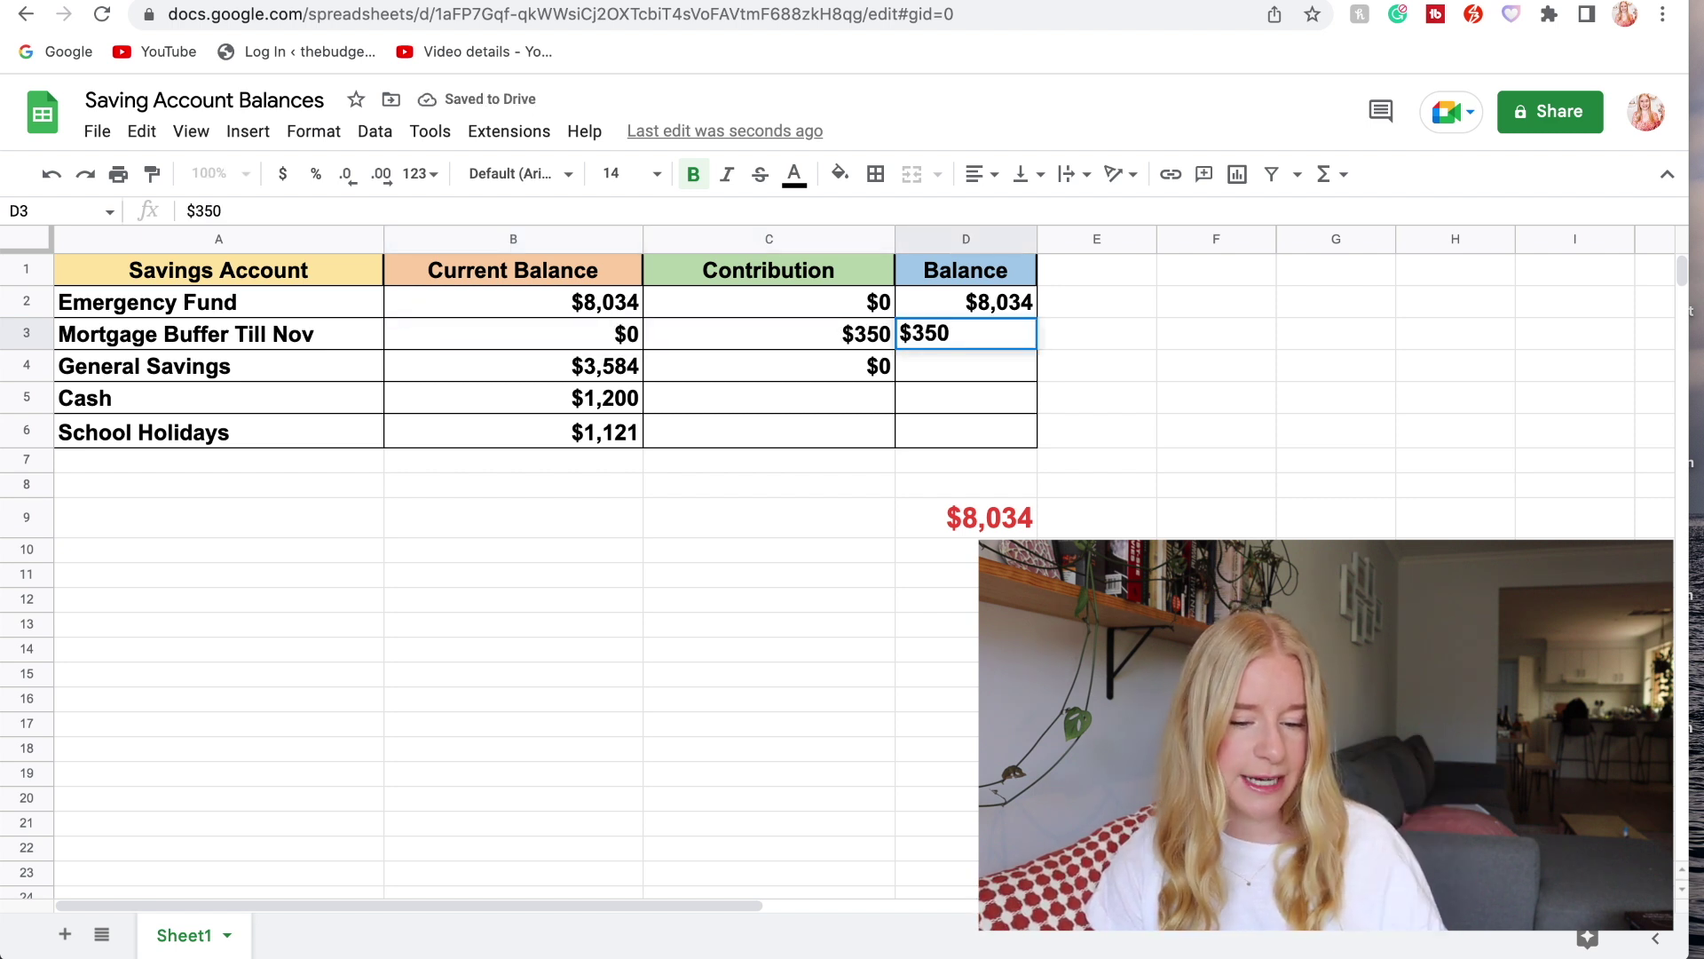
# - Enter $3,287 as the Balance of General Savings in cell D4
pyautogui.click(597, 371)
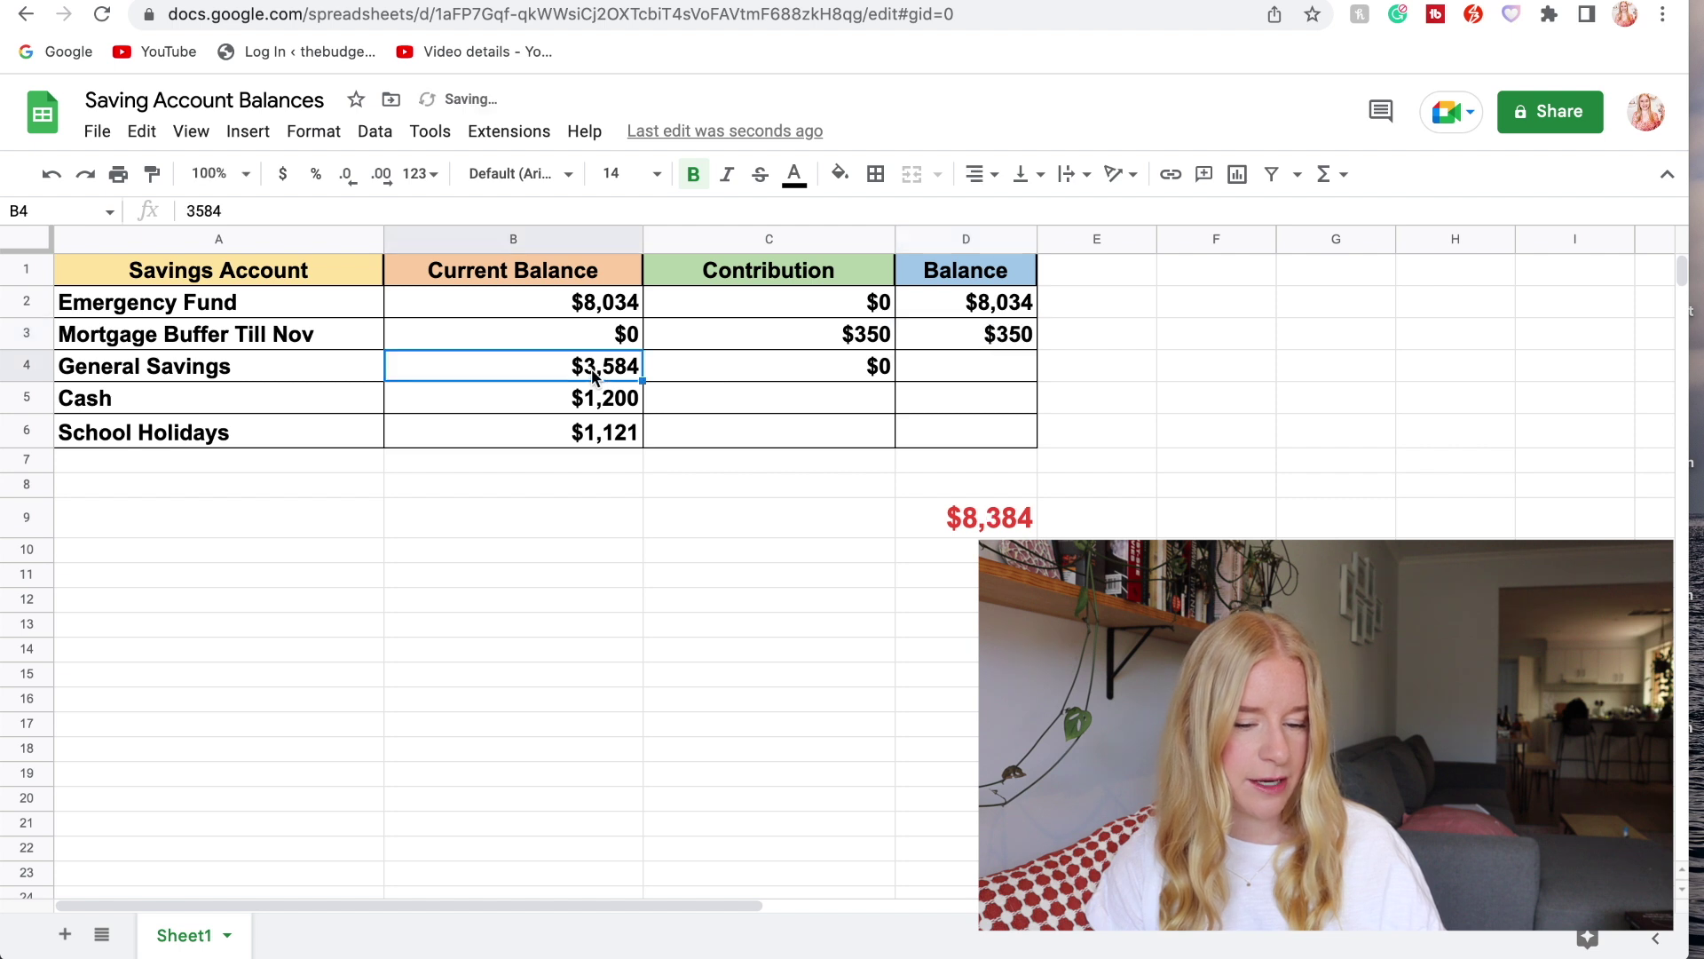
pyautogui.click(672, 379)
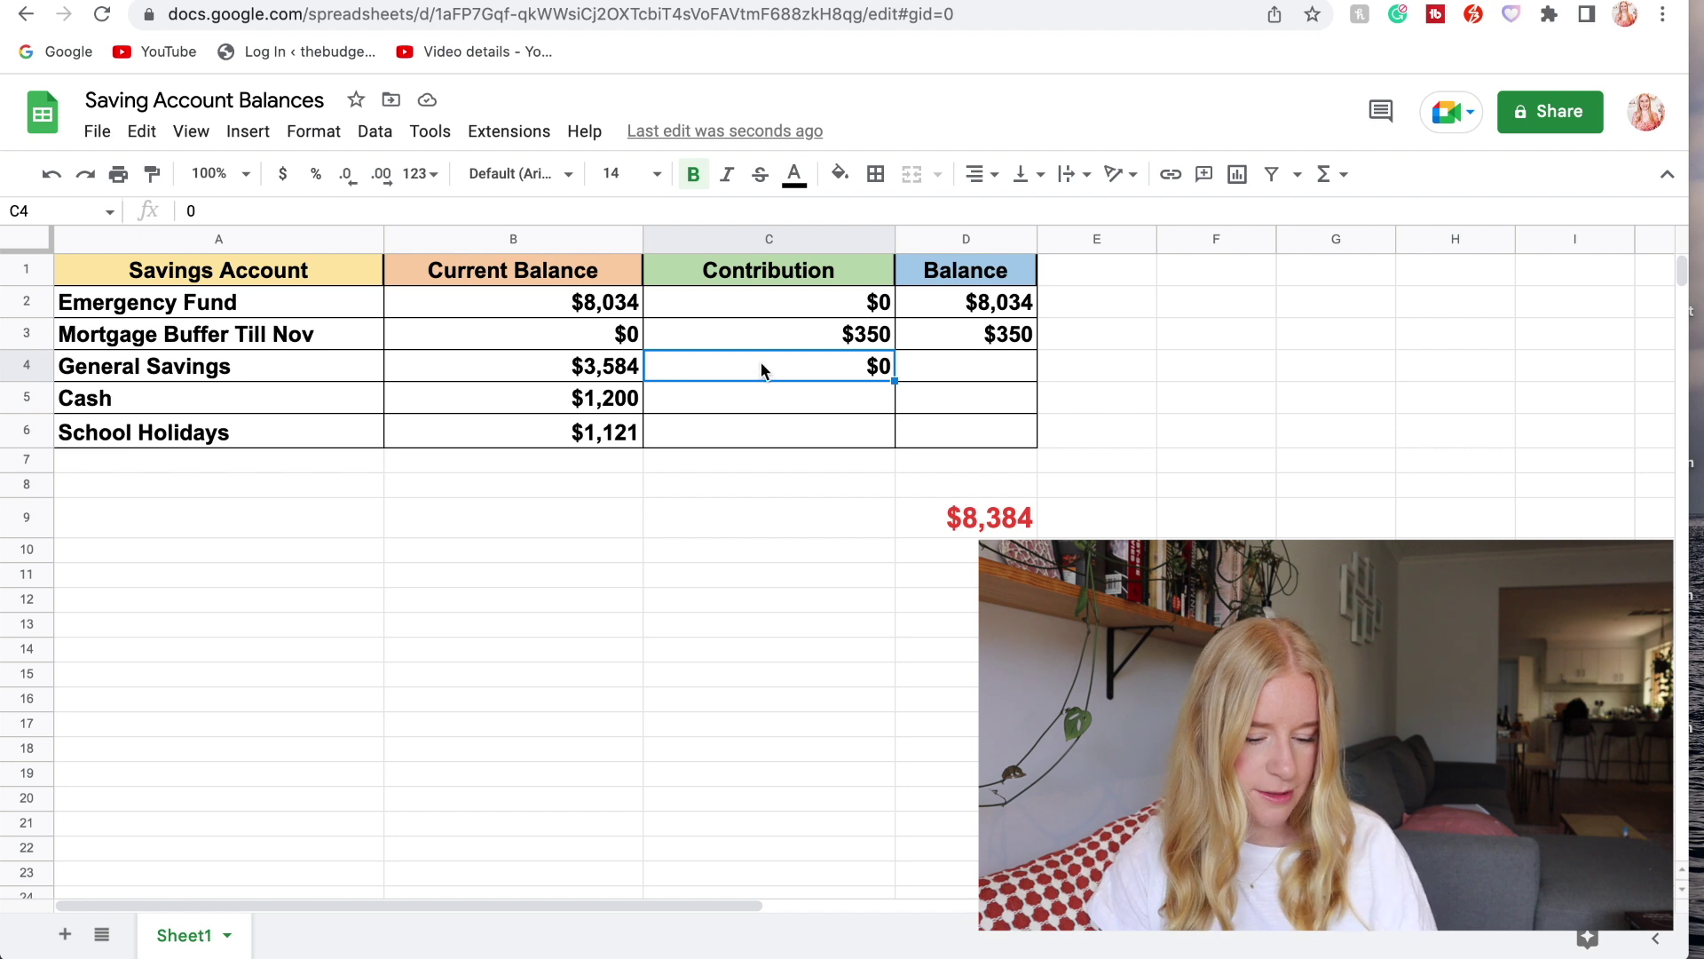
pyautogui.click(914, 364)
pyautogui.write('$')
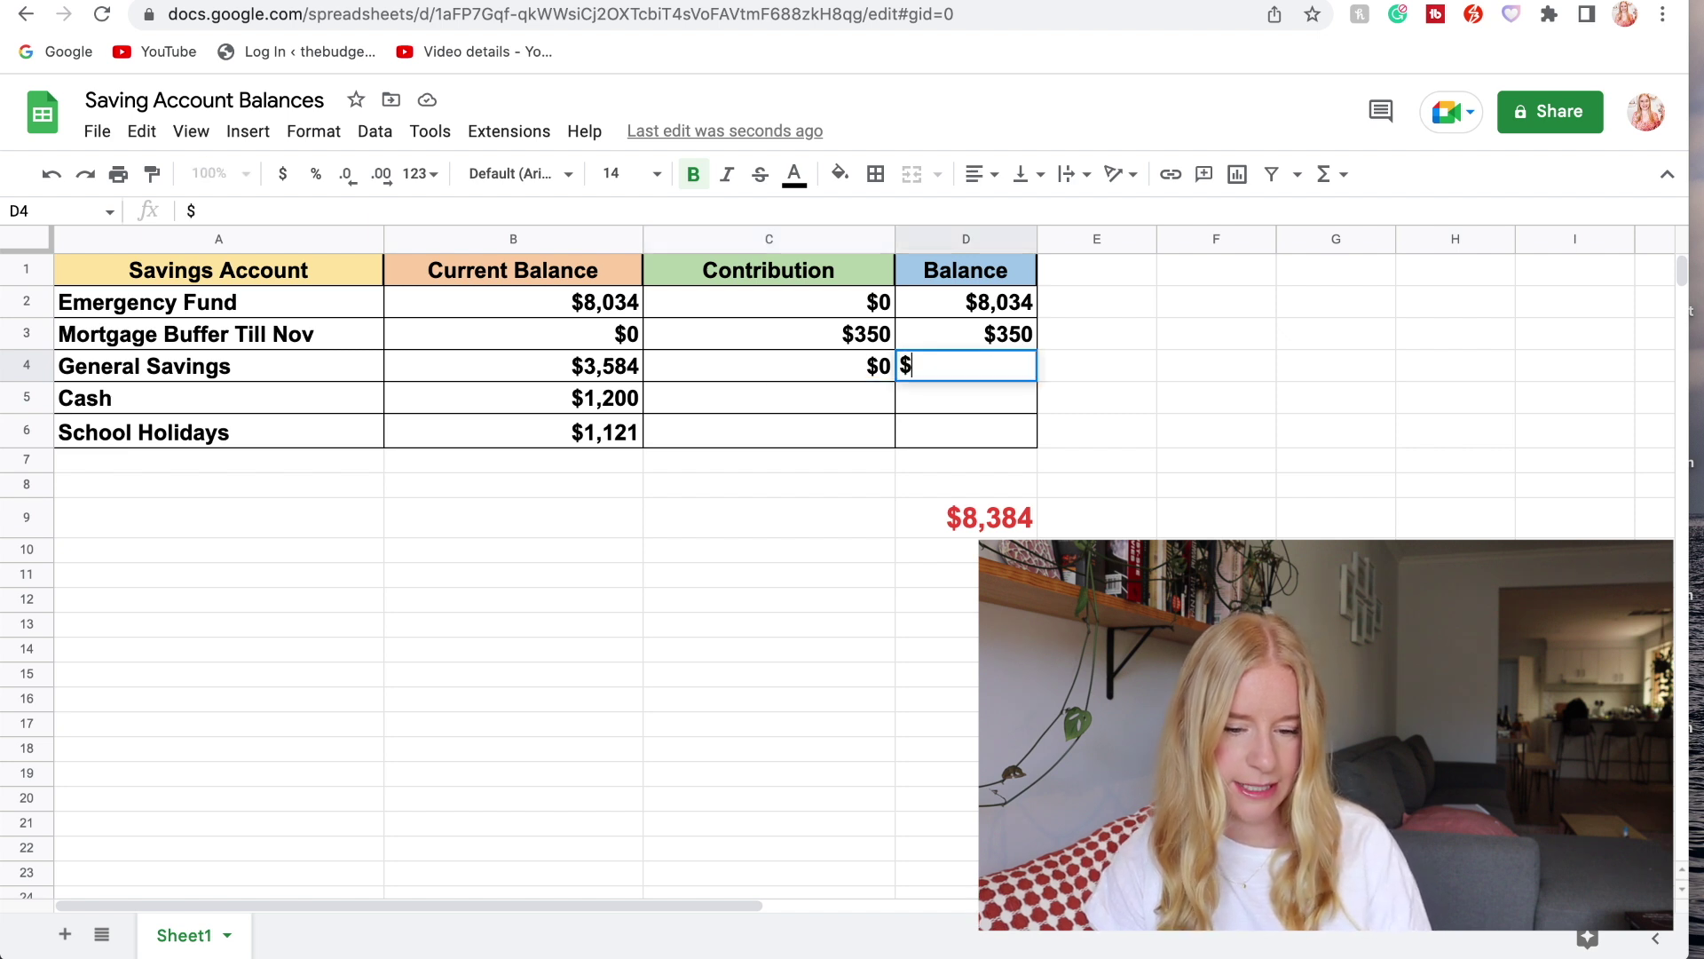
pyautogui.write('3,287')
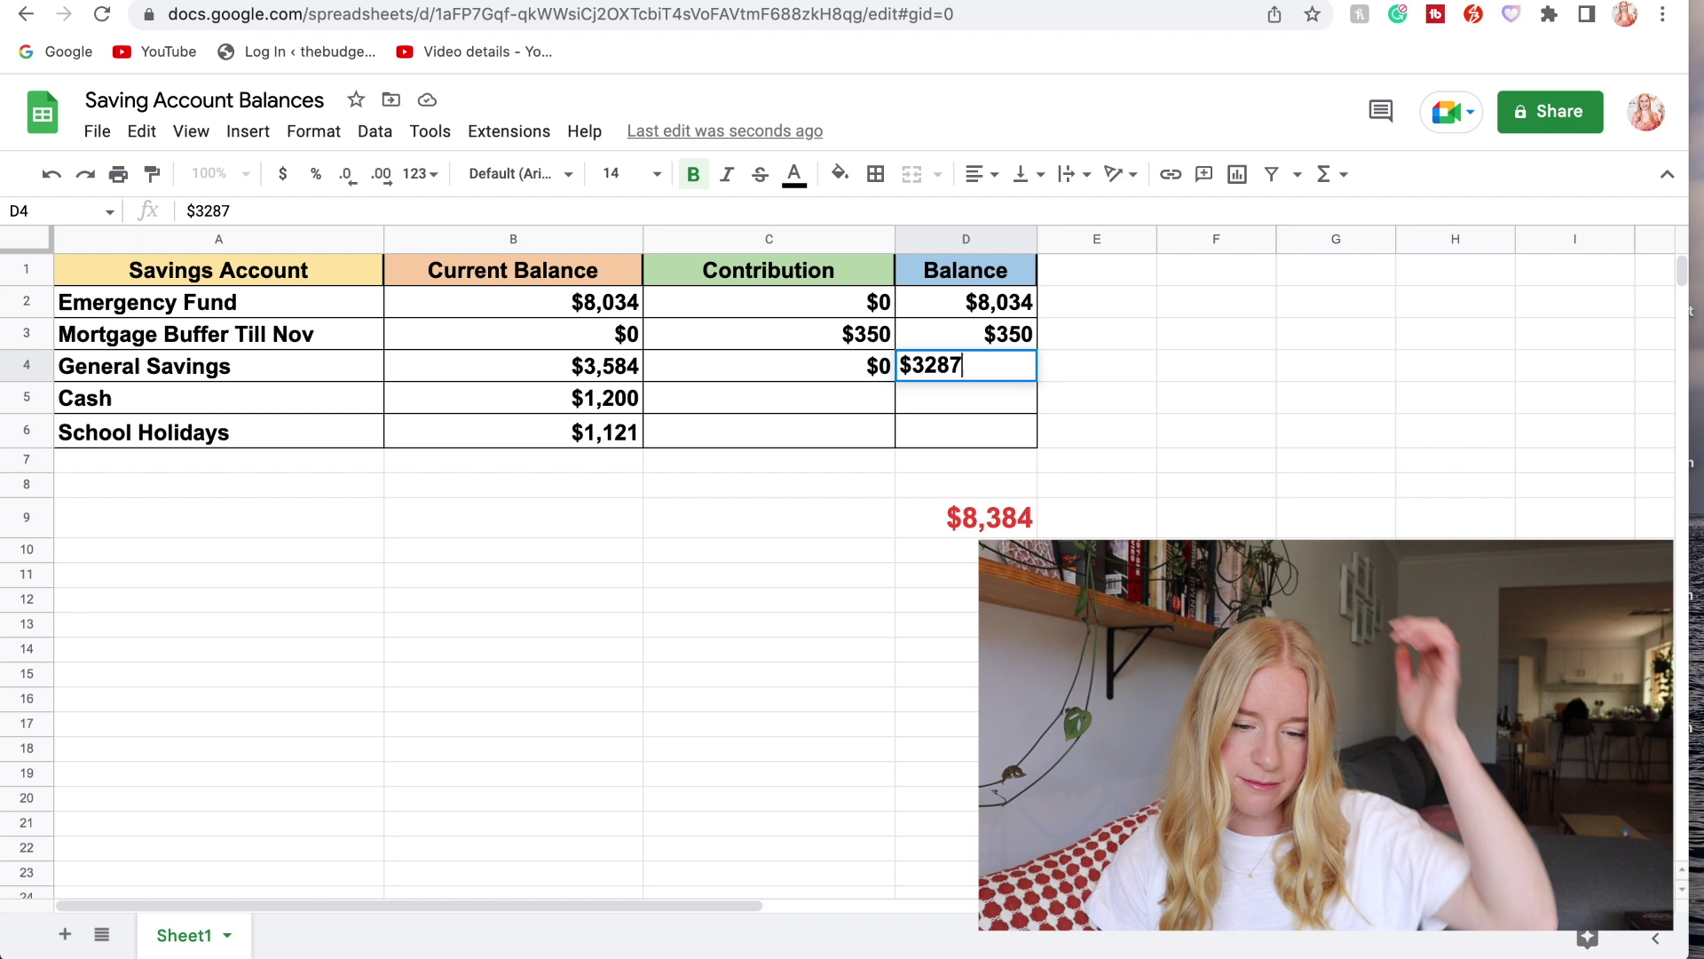
pyautogui.click(865, 373)
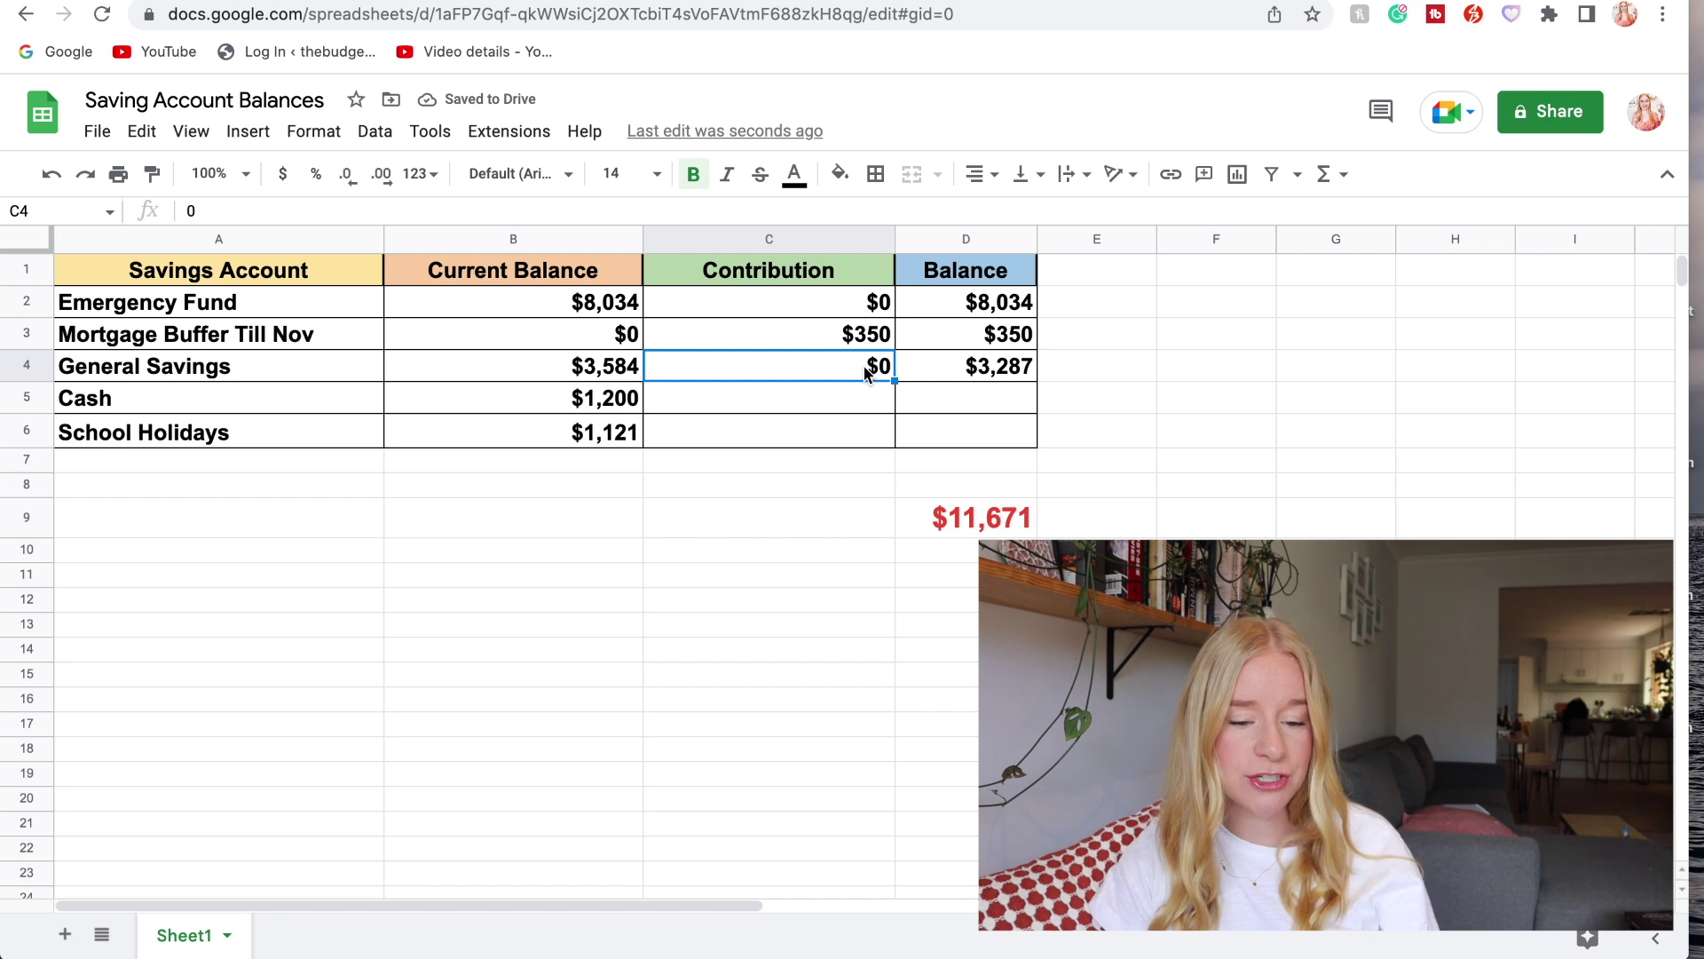
# - Enter $3,000 as the Balance of Cash in cell D5
pyautogui.click(832, 413)
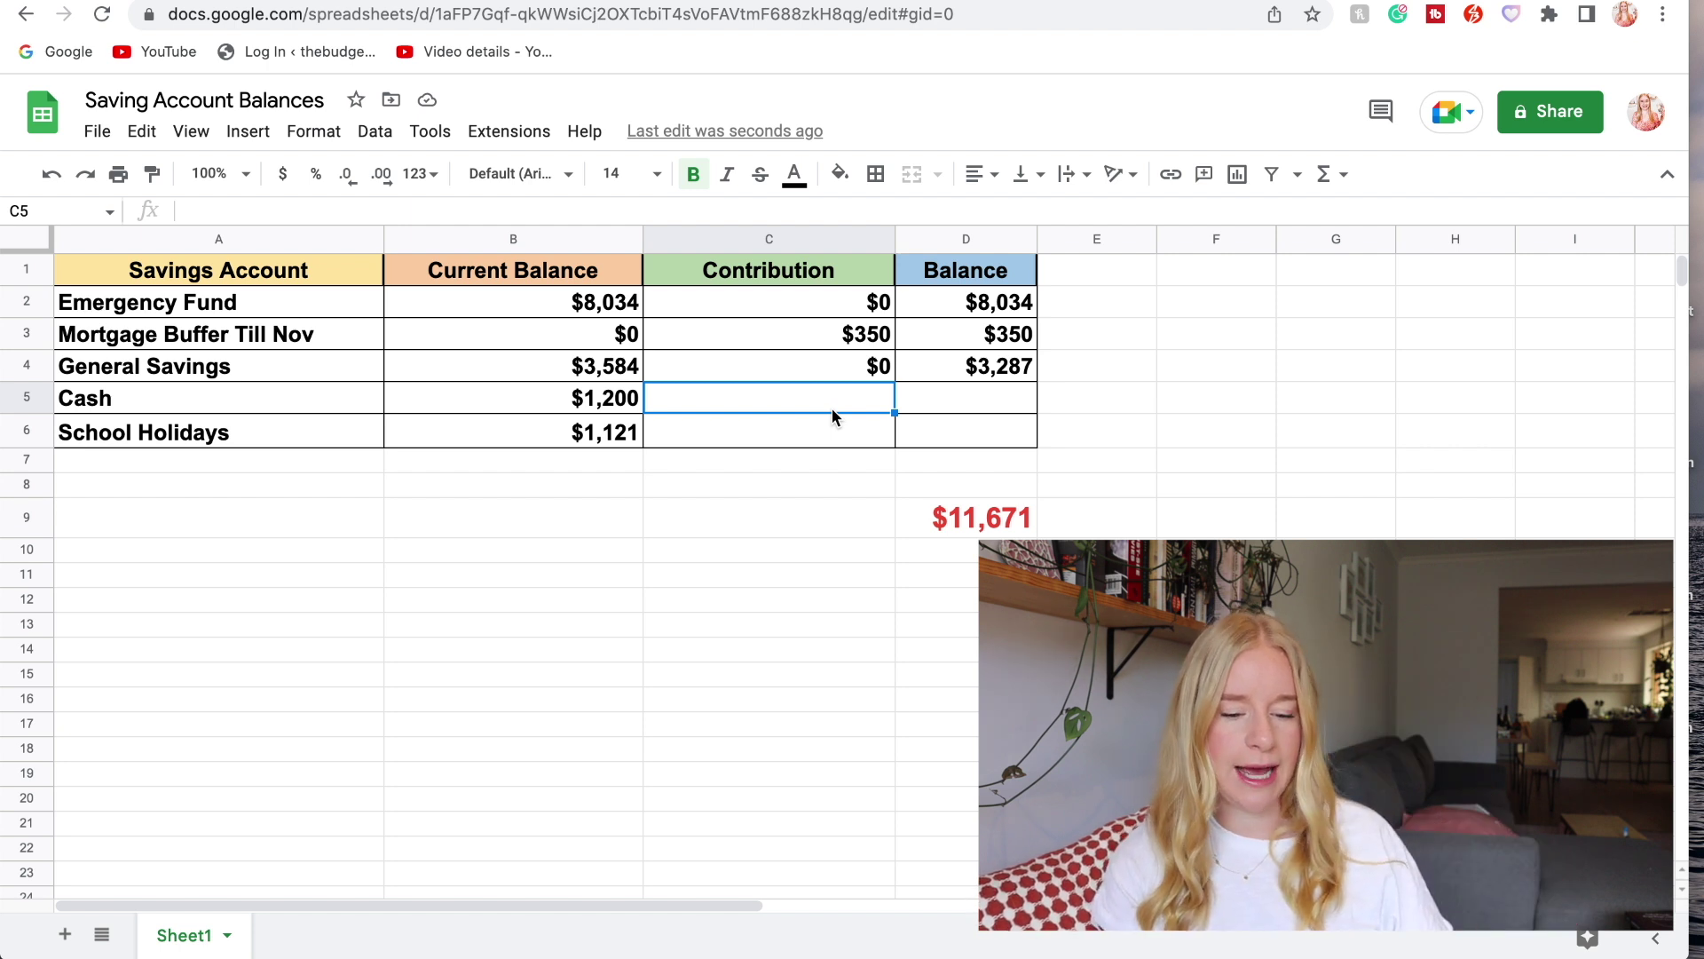
pyautogui.click(904, 403)
pyautogui.write('$3000')
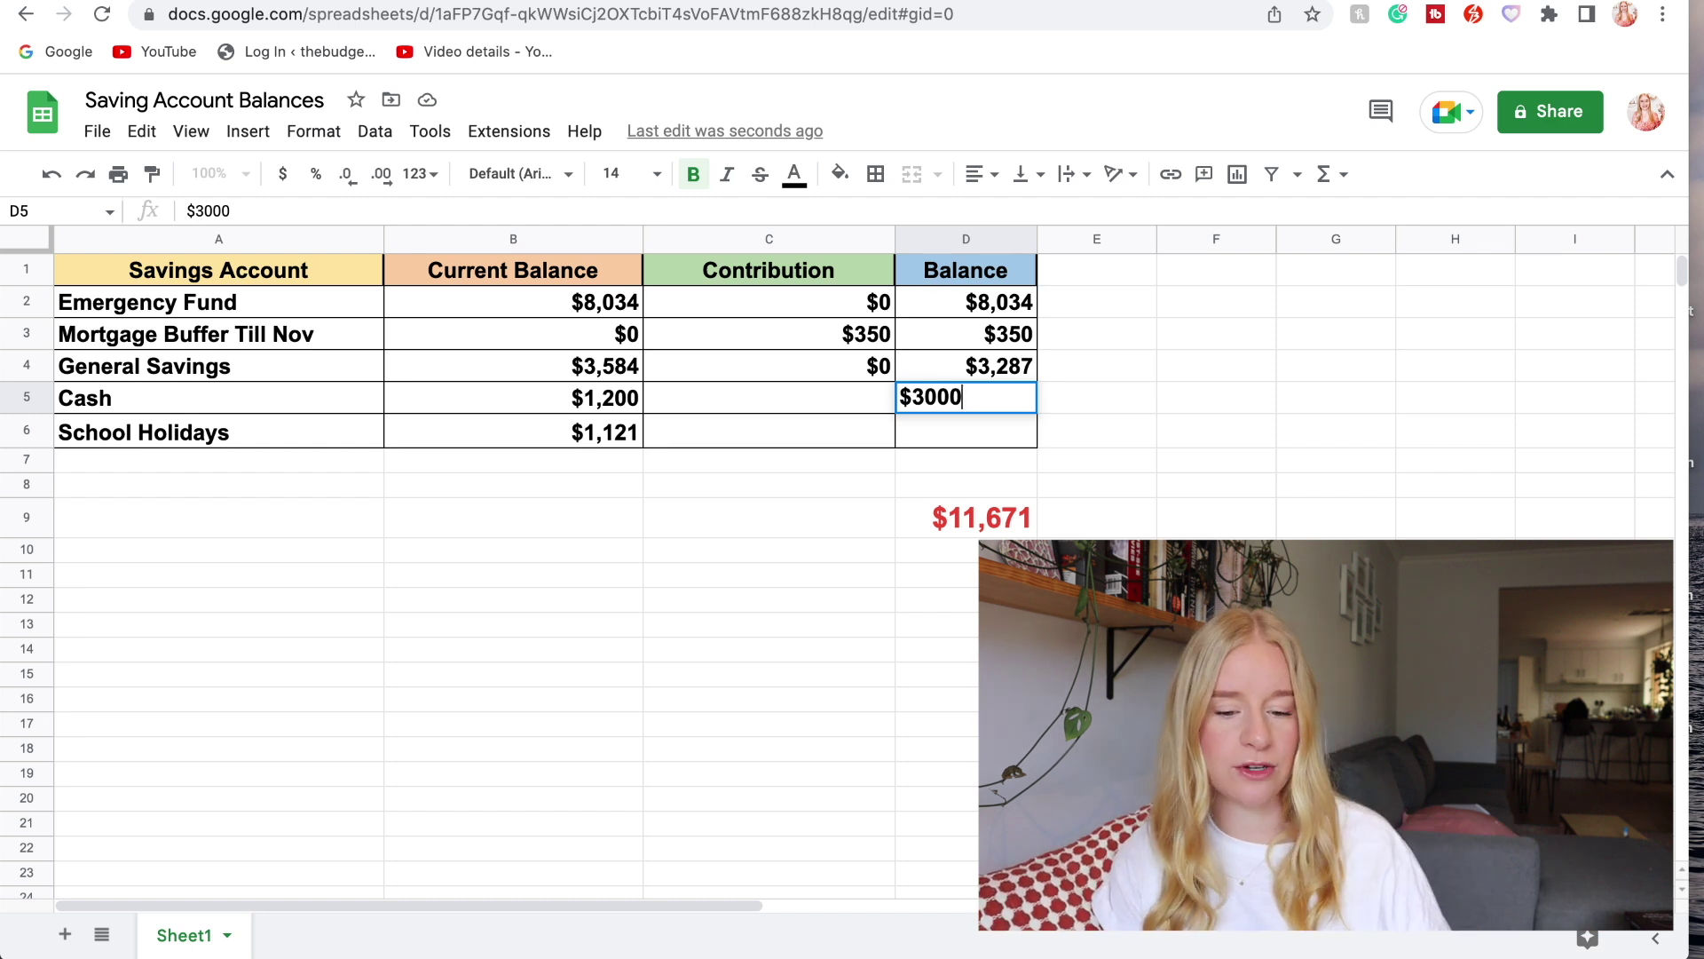
pyautogui.click(911, 438)
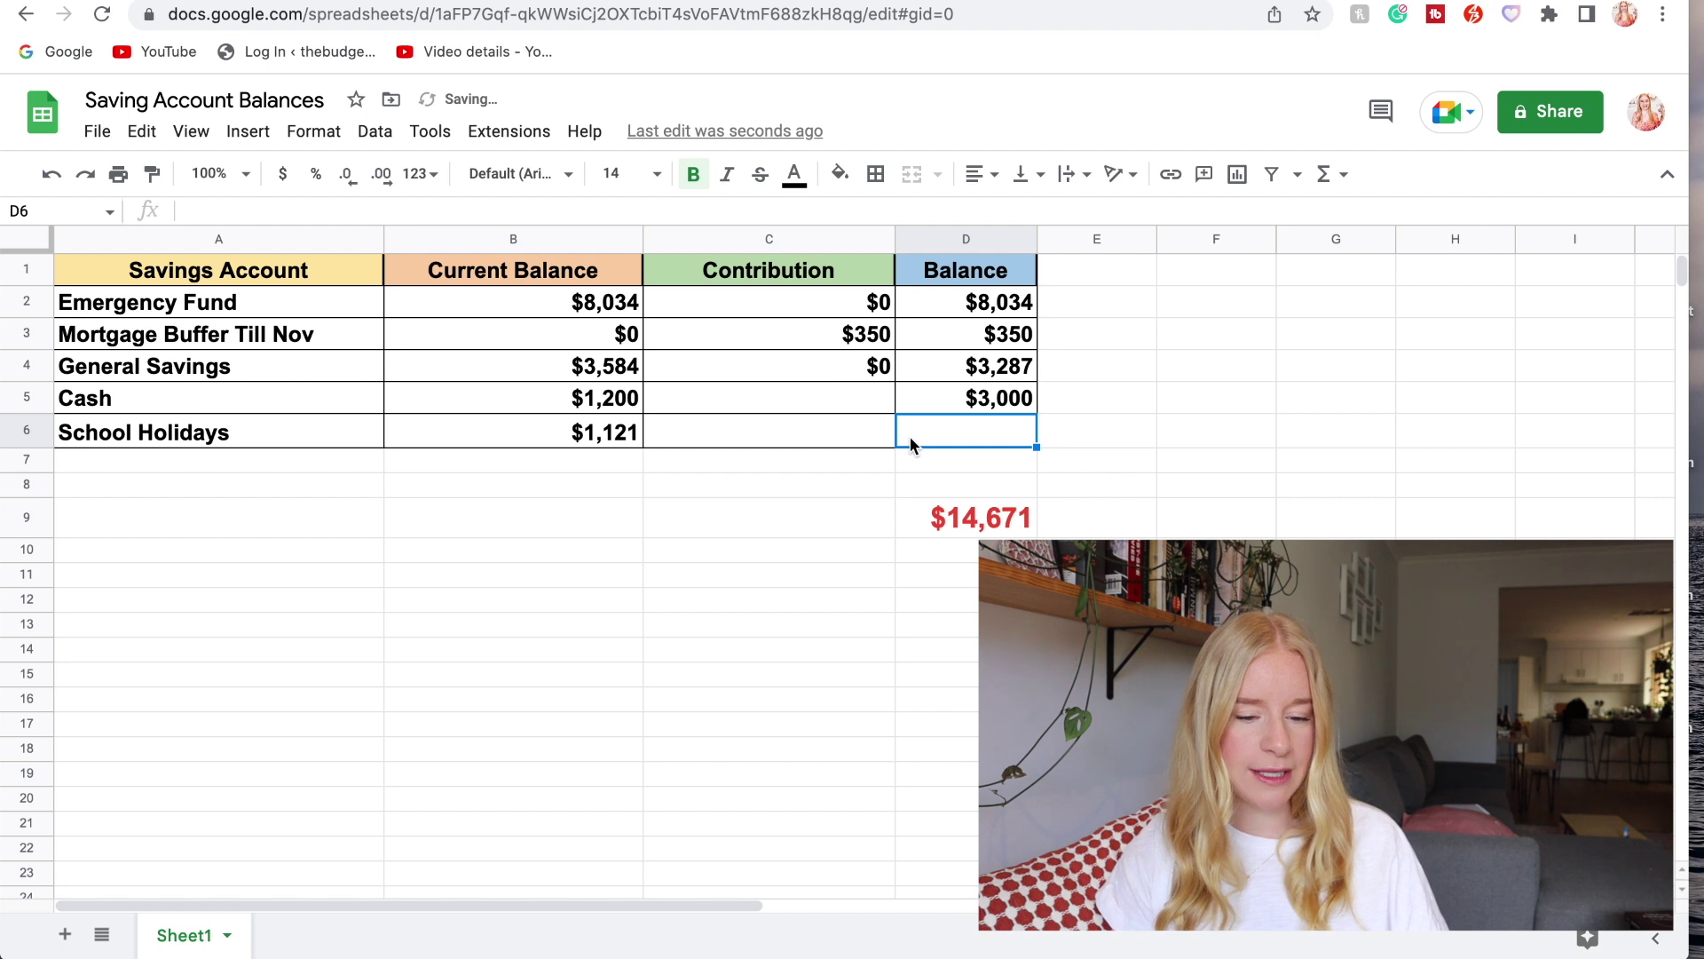
# - Enter $200 as the School Holidays contribution in cell C6, checking the planned amounts in the EveryDollar October budget
pyautogui.click(818, 440)
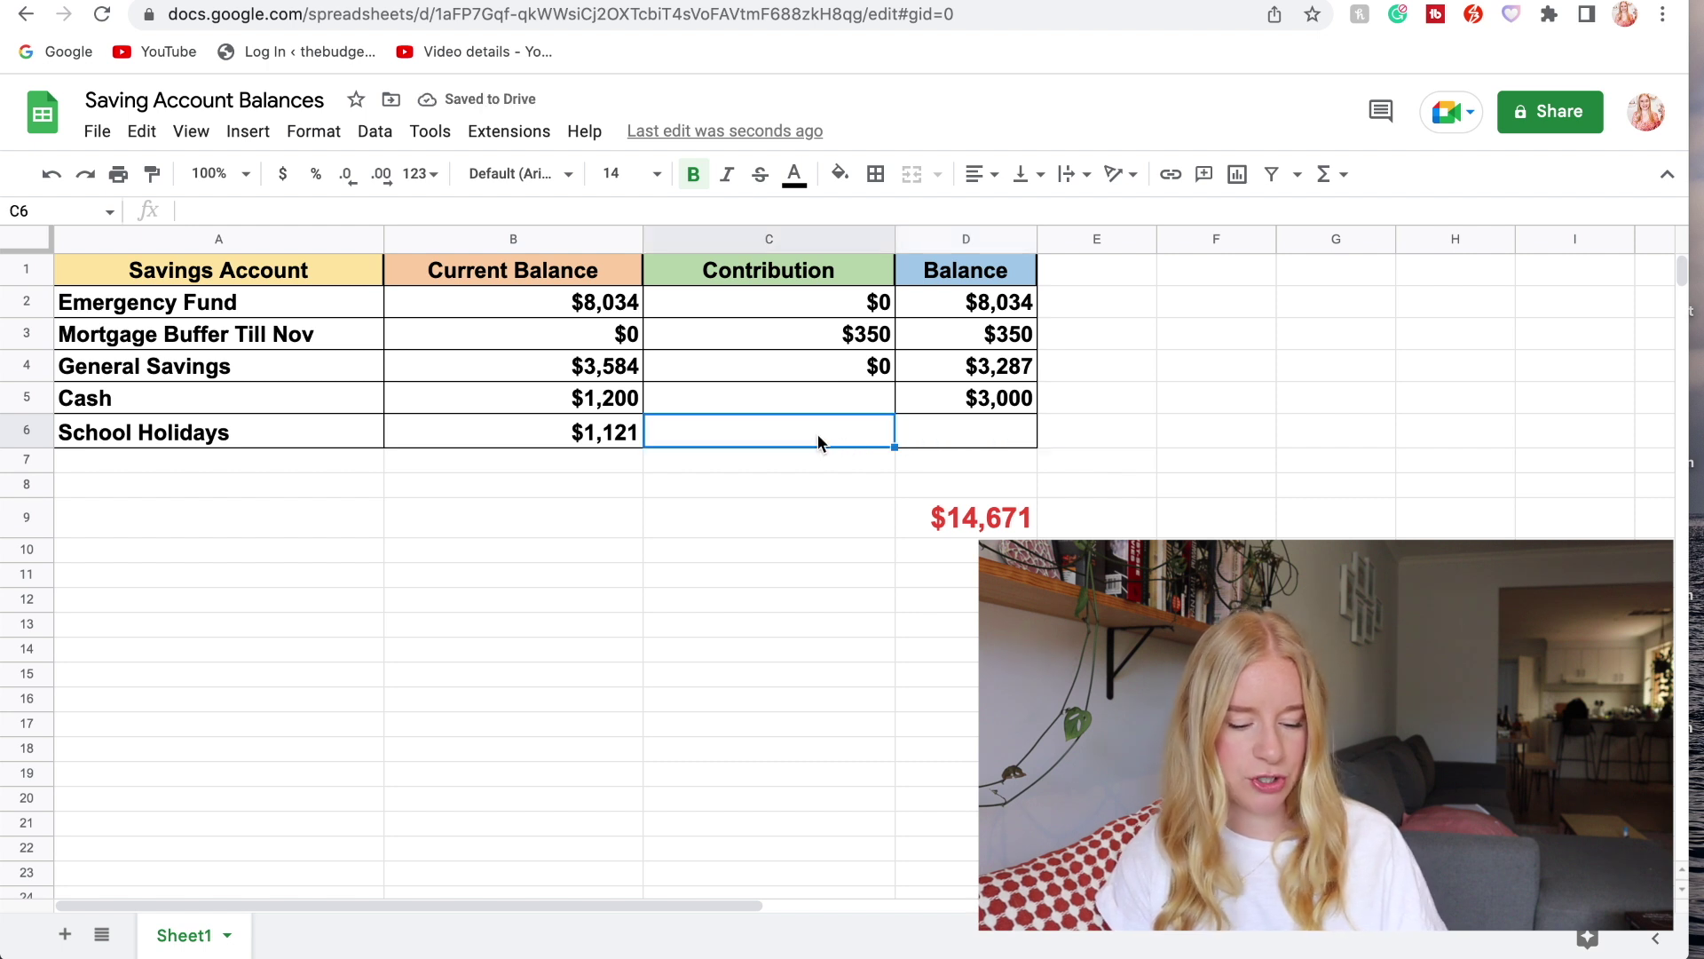
pyautogui.write('$200')
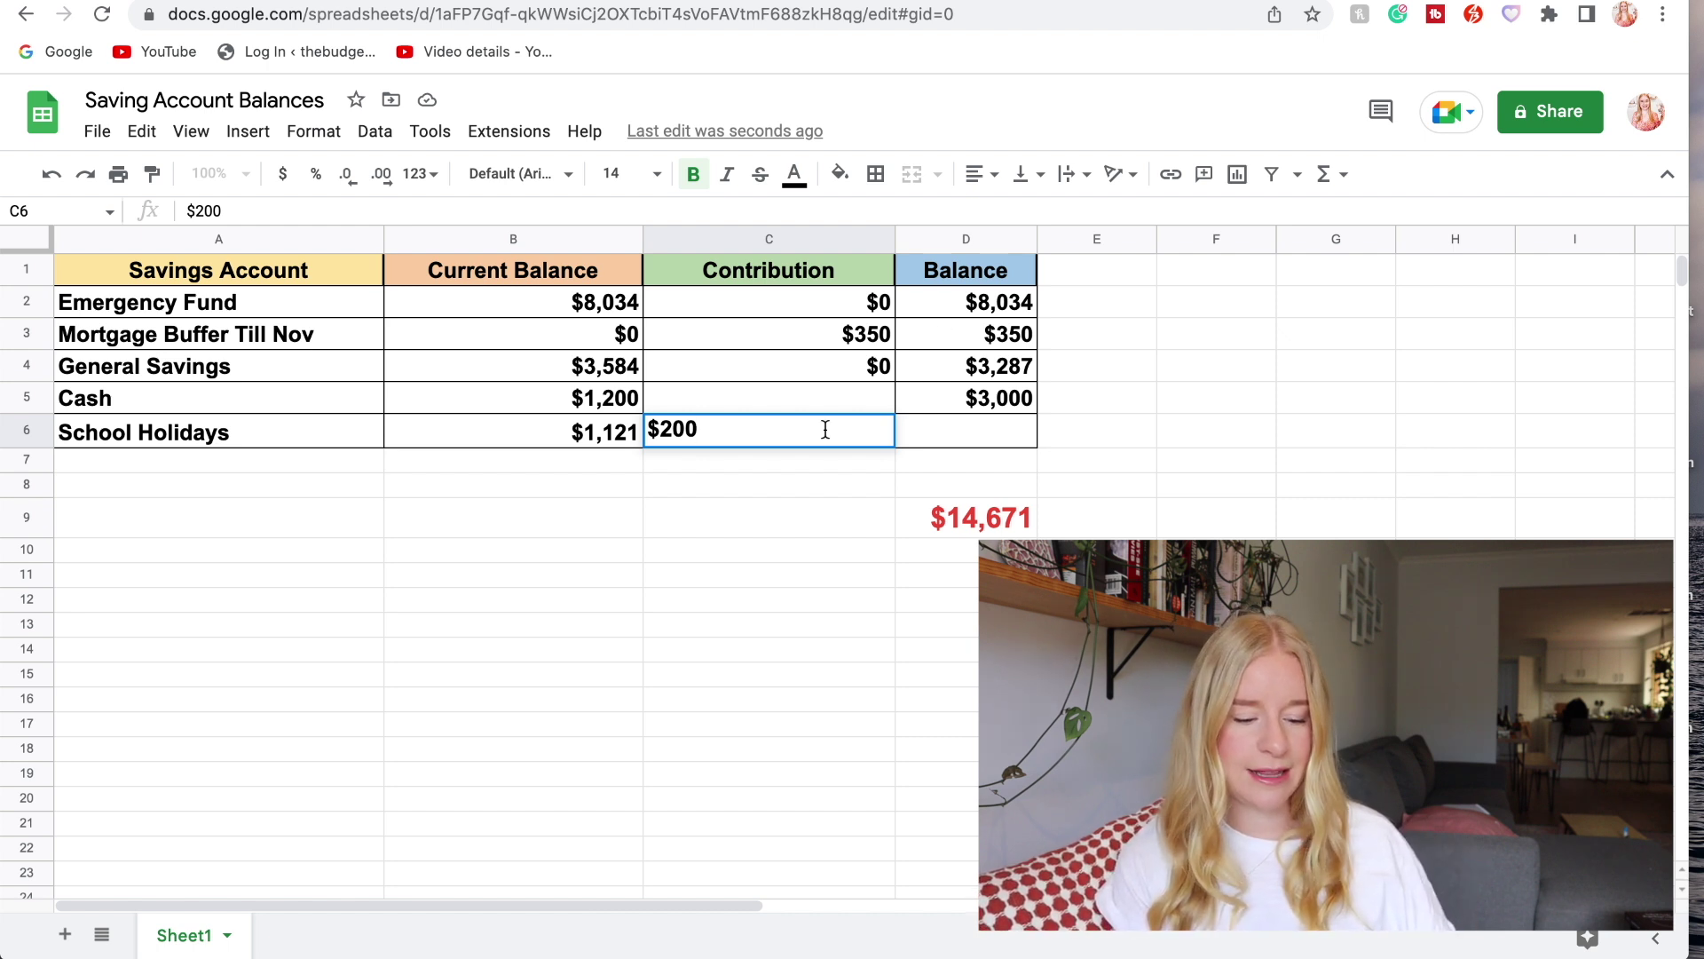
pyautogui.hotkey('ctrl', 'Tab')
pyautogui.scroll(-15, 854, 634)
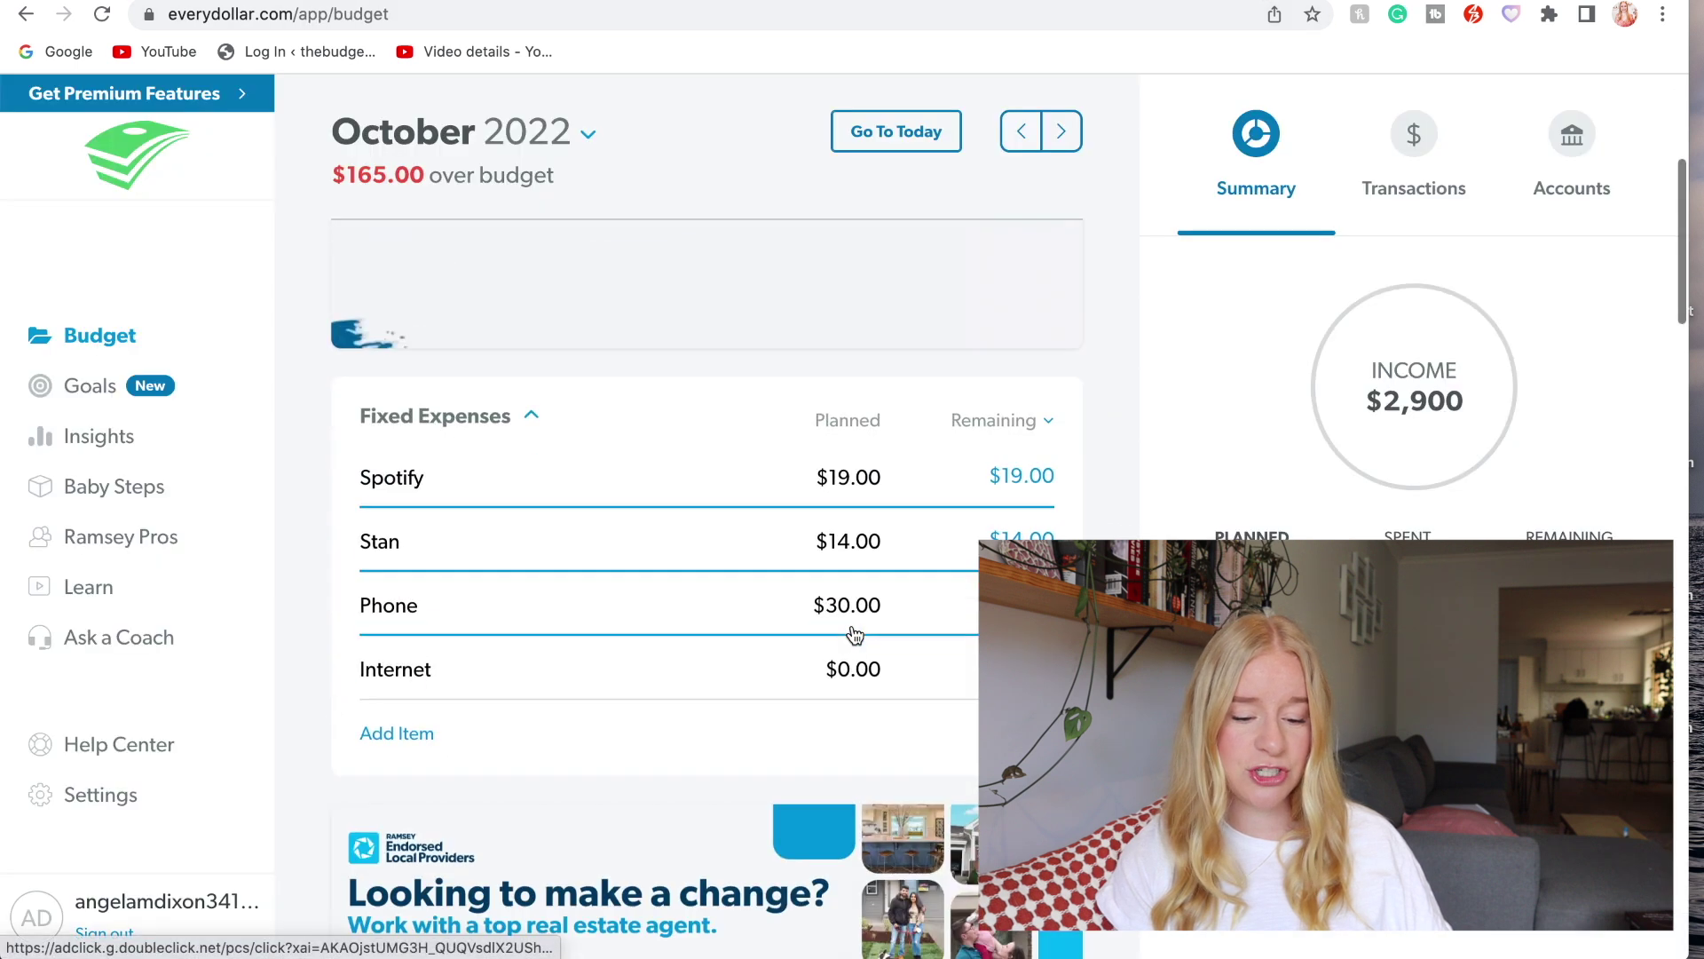
pyautogui.scroll(-8, 852, 624)
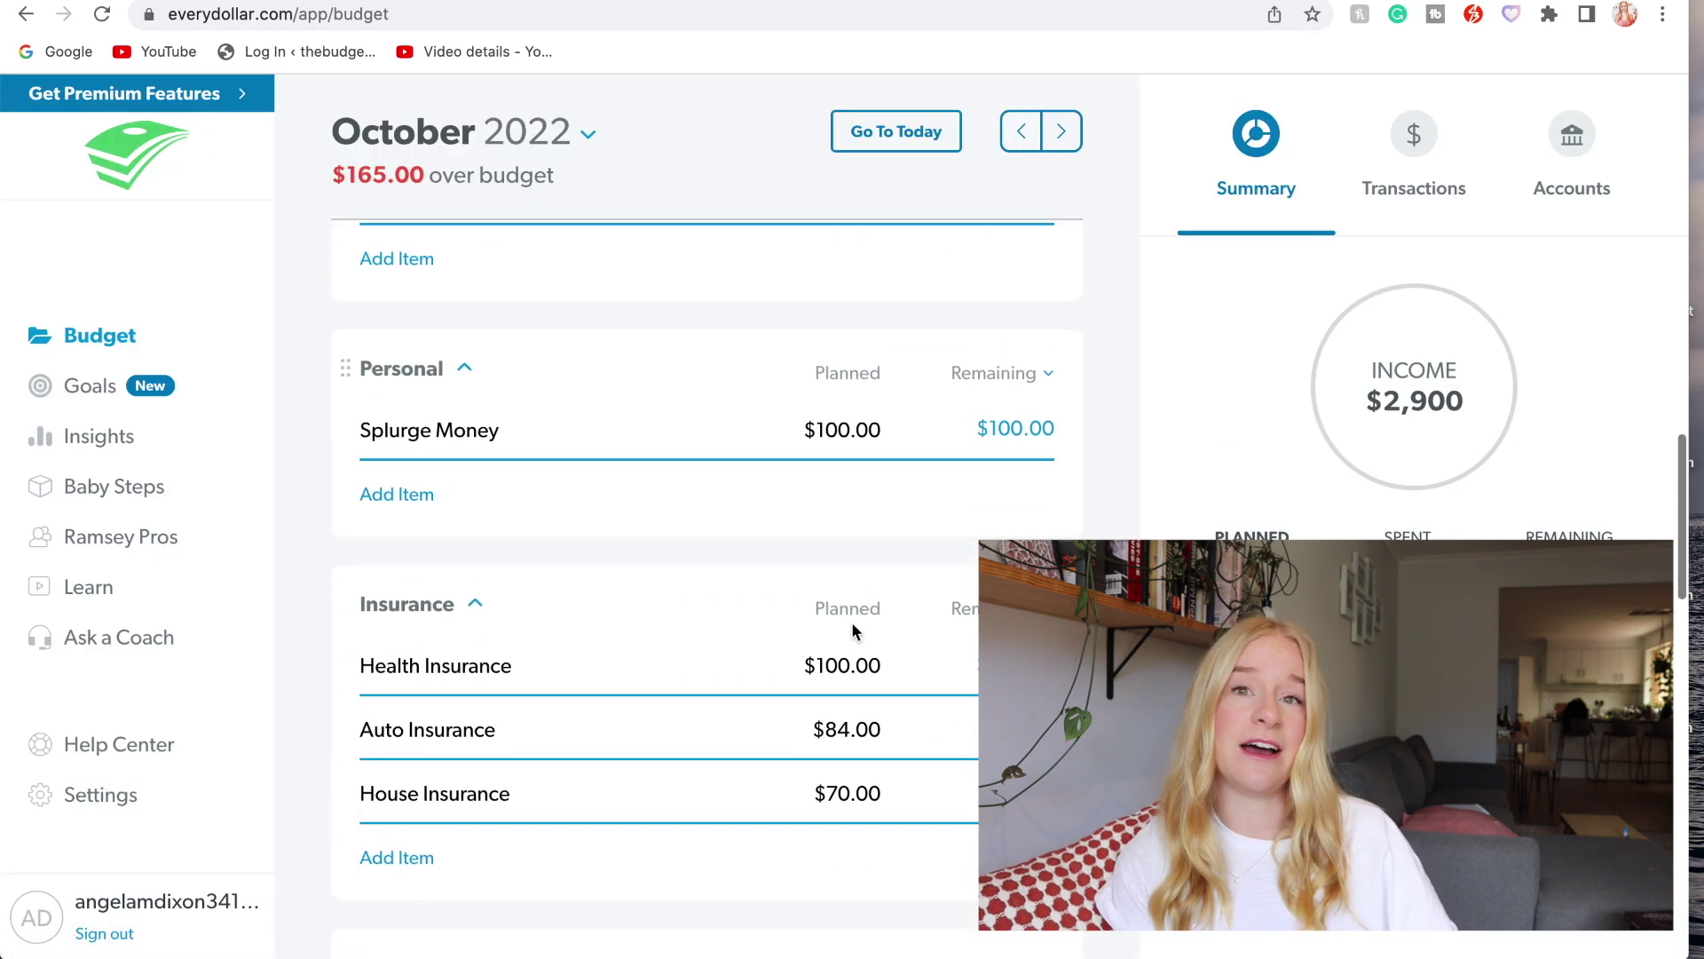
pyautogui.scroll(-2, 852, 624)
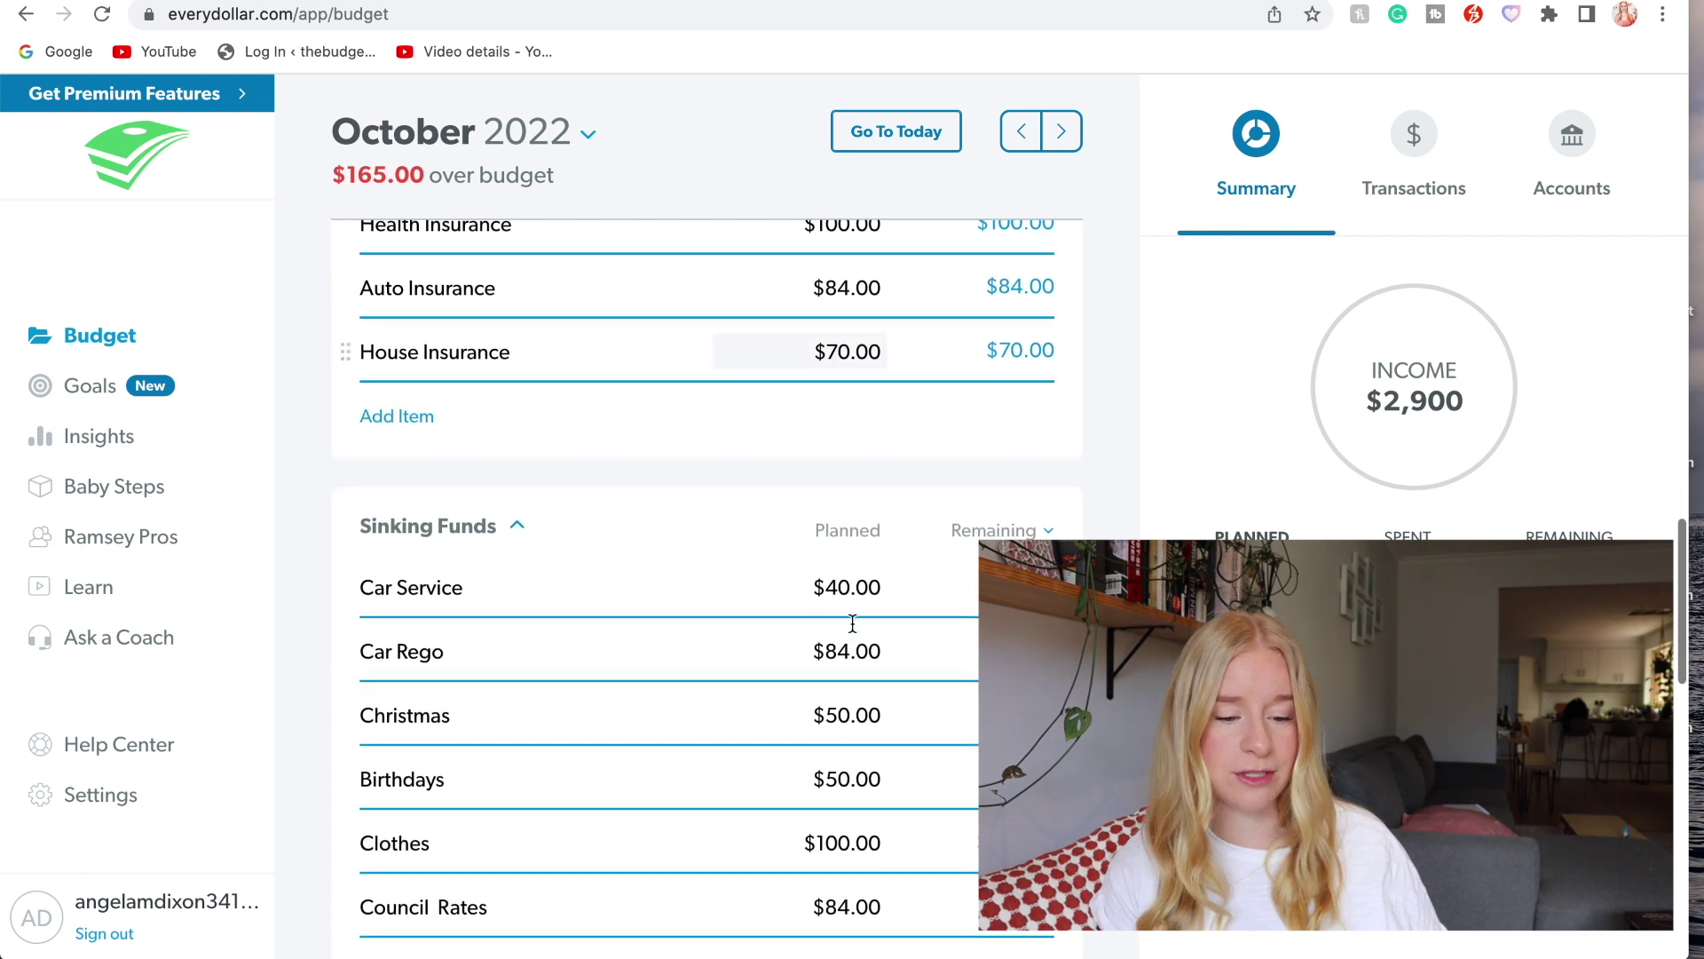
pyautogui.scroll(4, 852, 626)
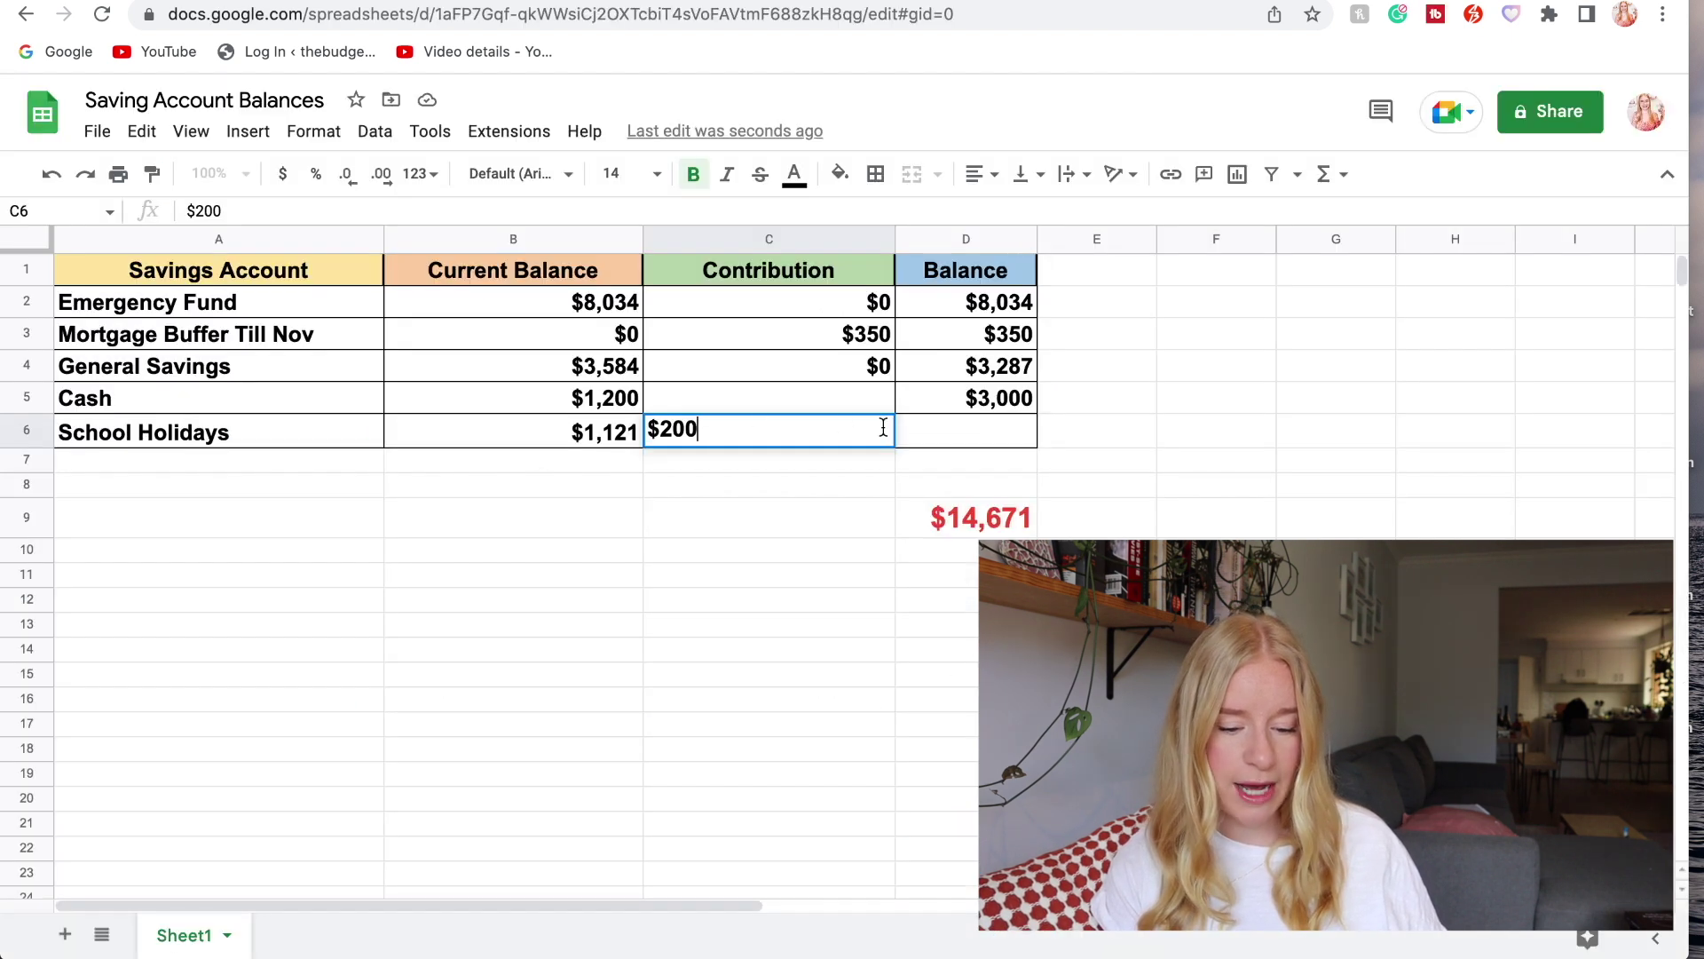
# - Enter $1,321 as the Balance of School Holidays in cell D6
pyautogui.click(920, 437)
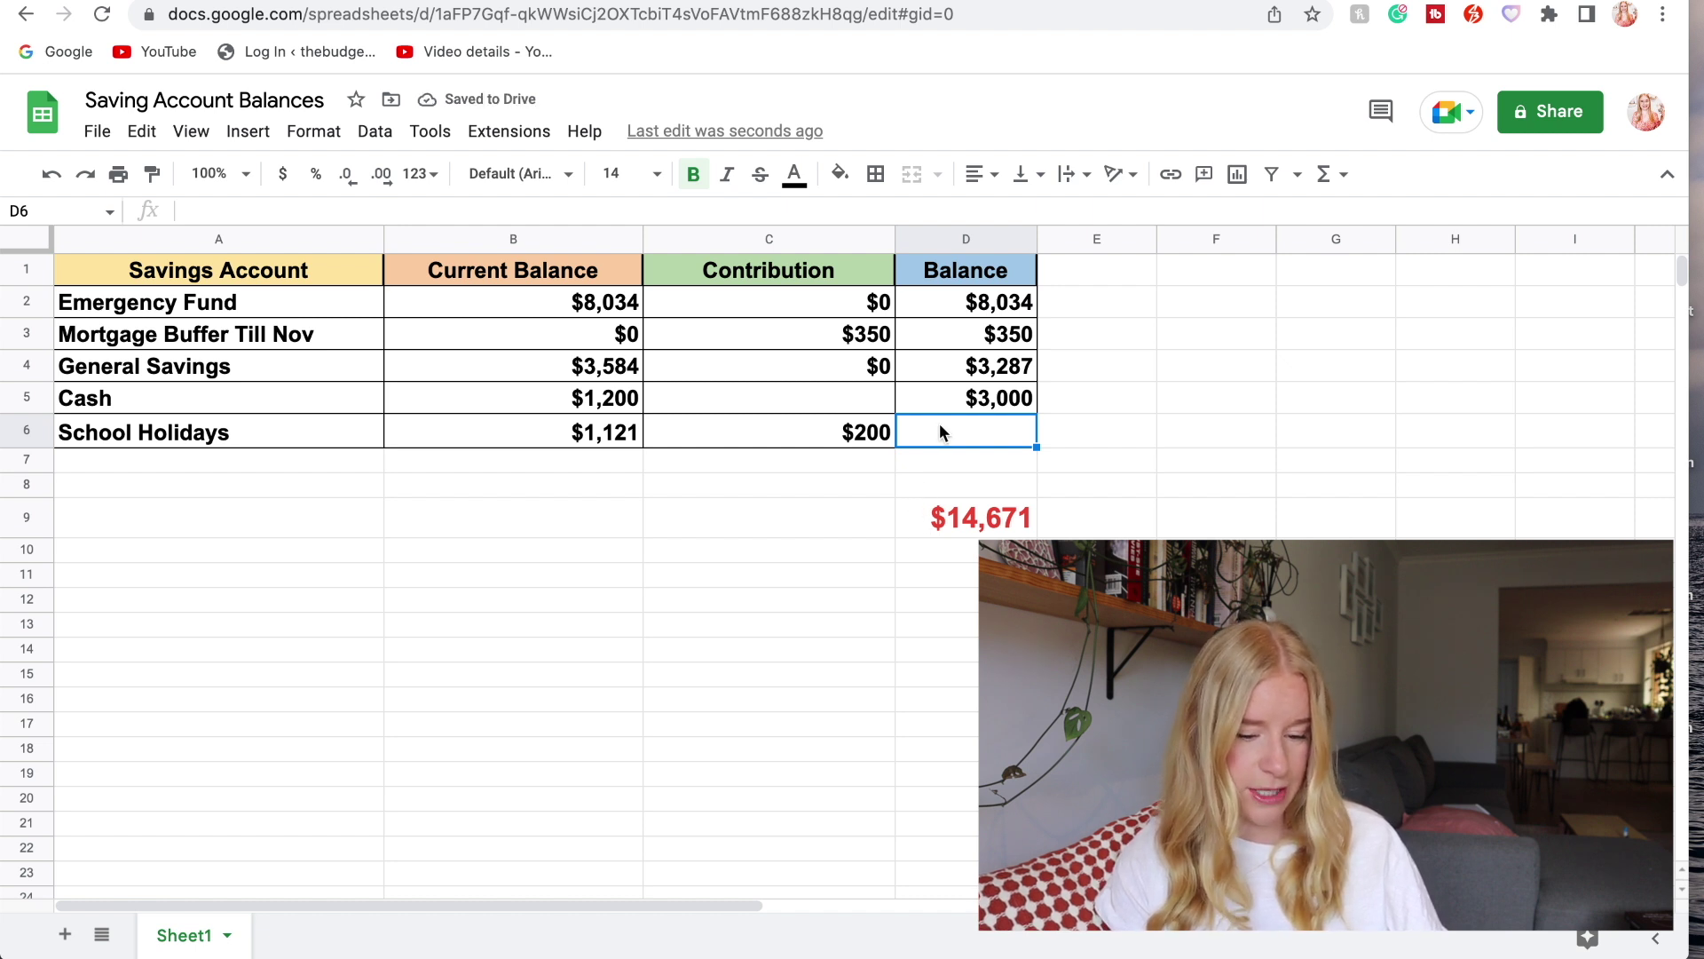
pyautogui.write('$')
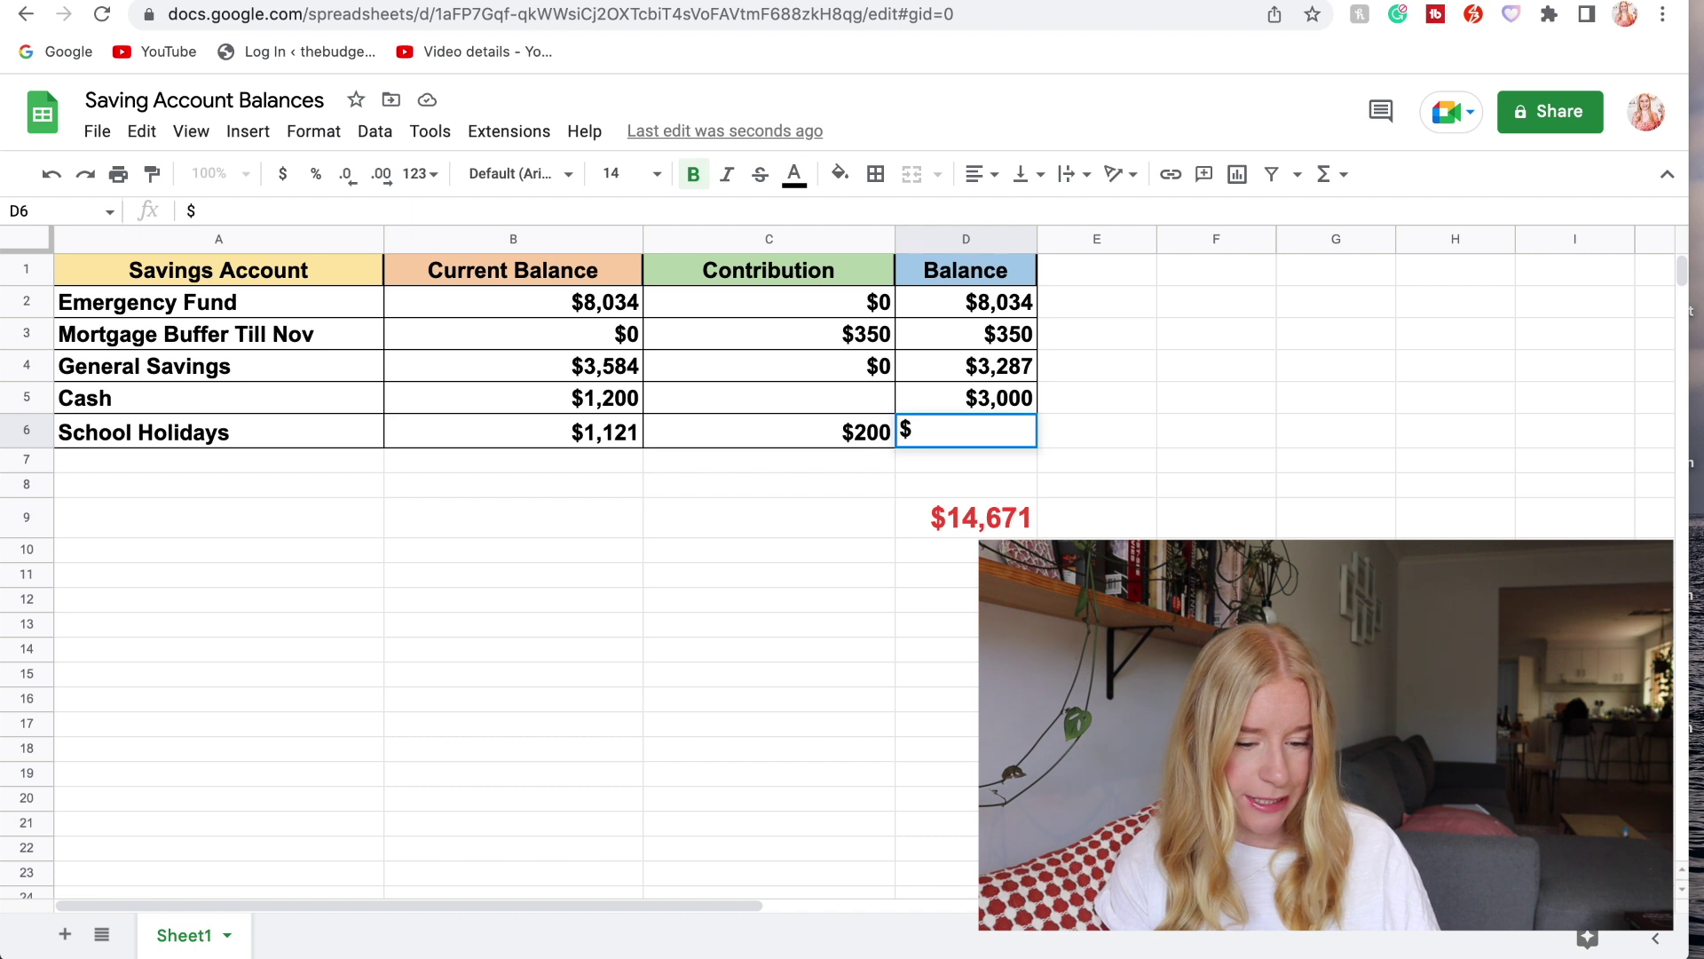
pyautogui.write('1321')
pyautogui.click(943, 497)
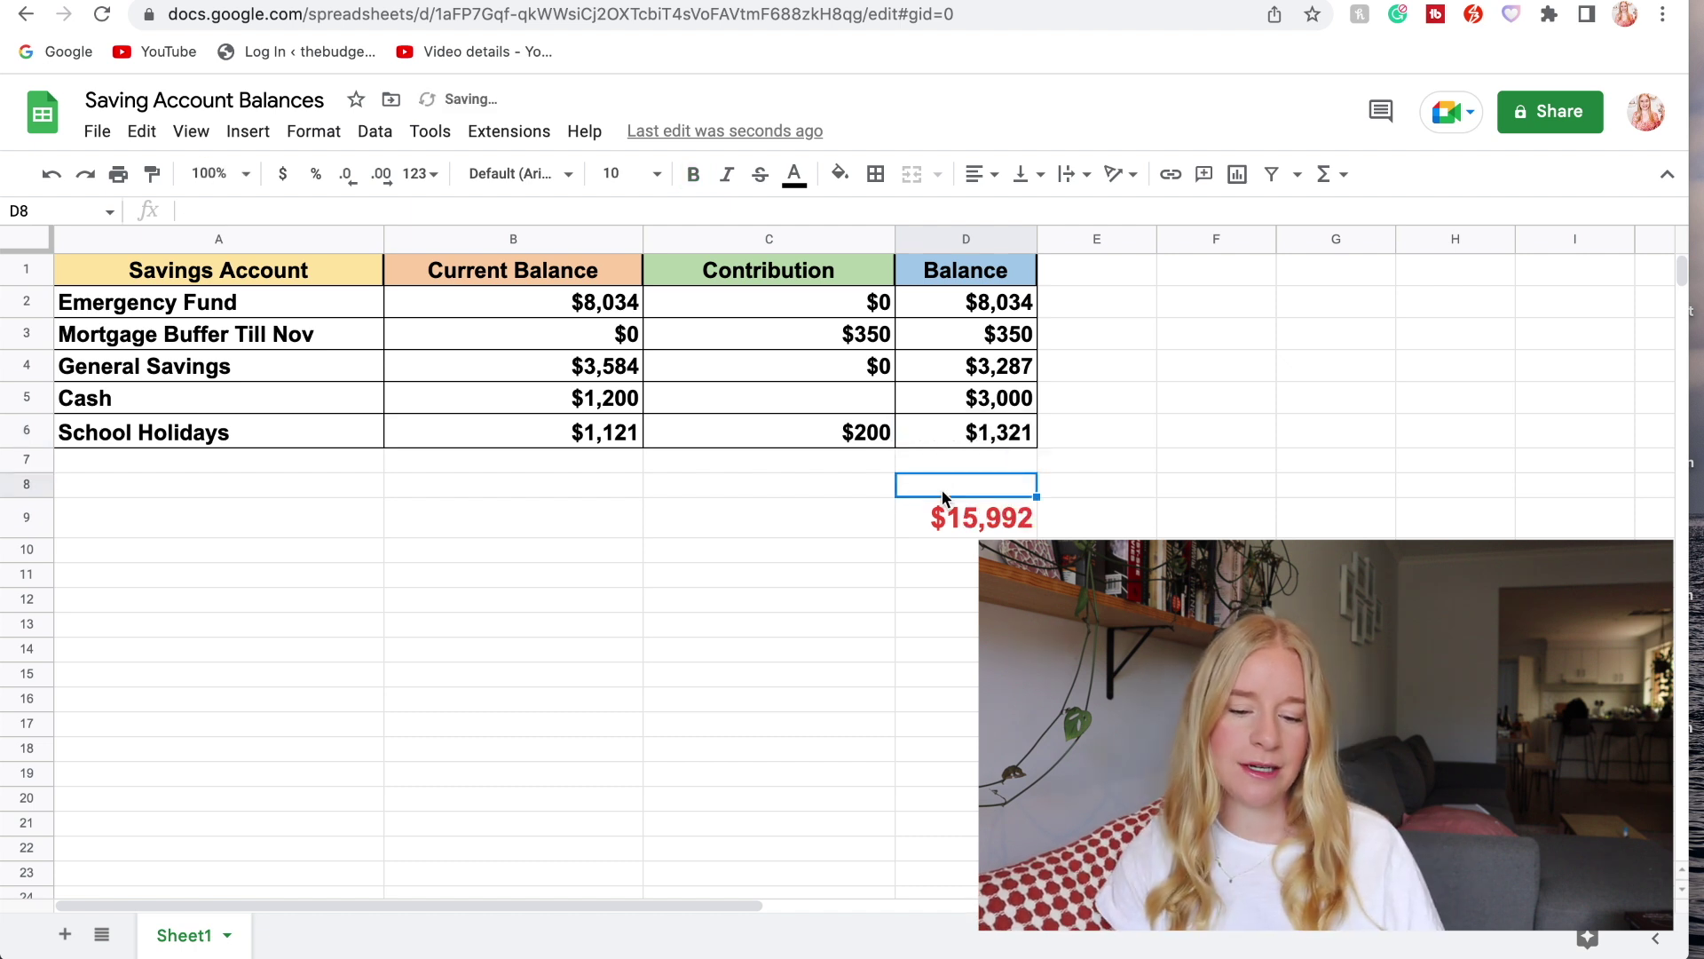